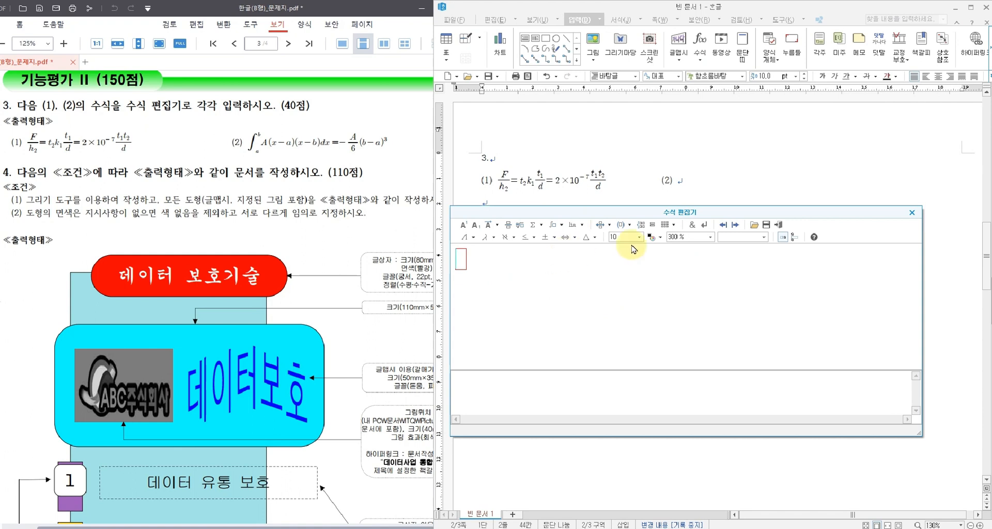
Step: Insert an integral in the equation editor with upper limit b and lower limit a
left_click(561, 225)
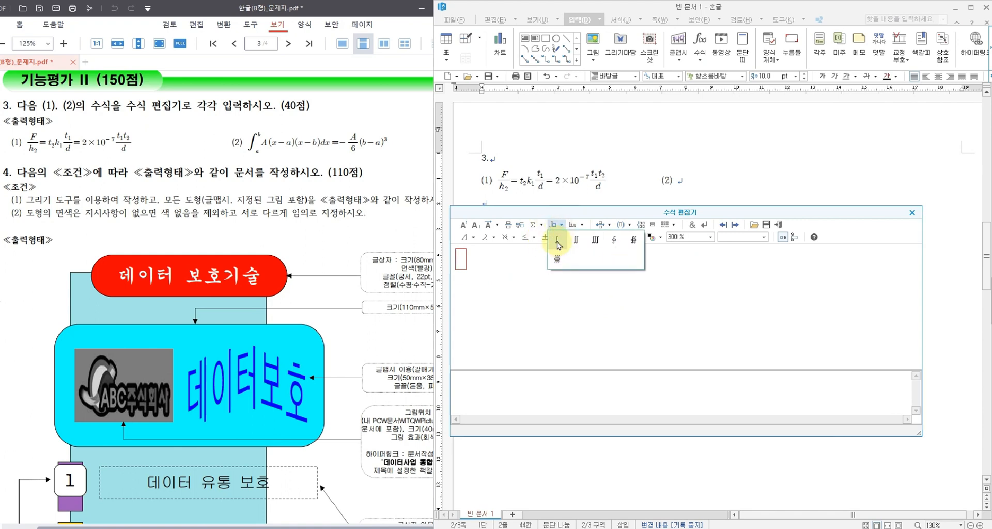
left_click(557, 241)
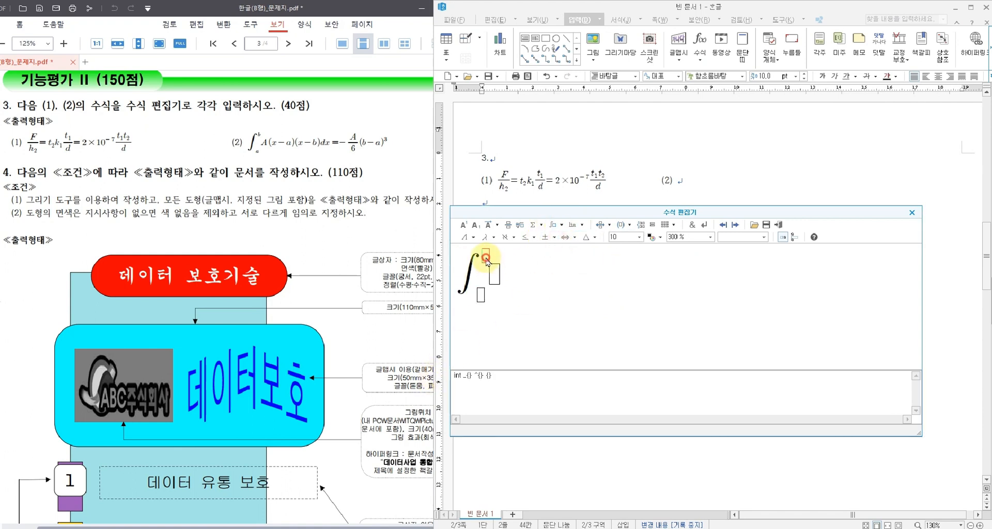
type("b")
left_click(480, 294)
type("a")
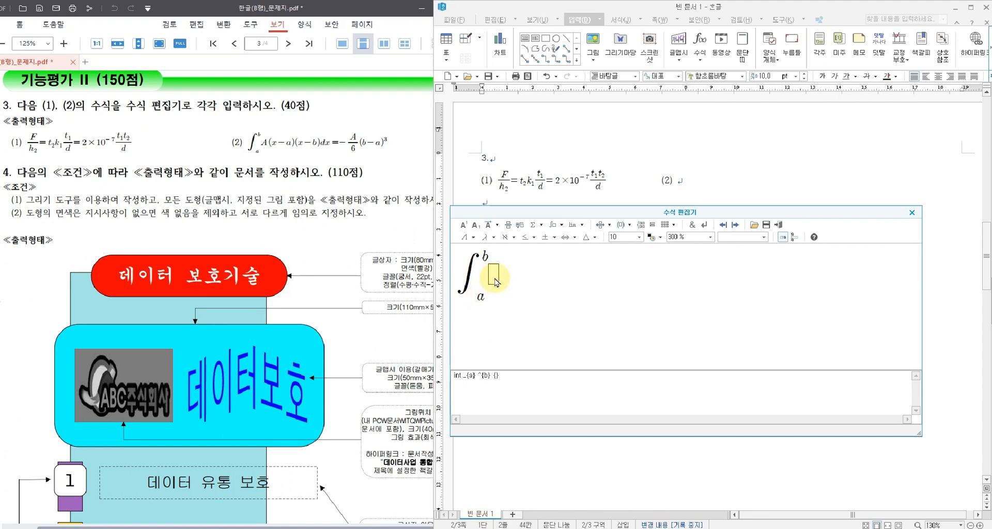
Step: Enter A(x-a)(x-b)dx=- after the integral sign as the integrand and the start of the right-hand side
left_click(495, 279)
type("S")
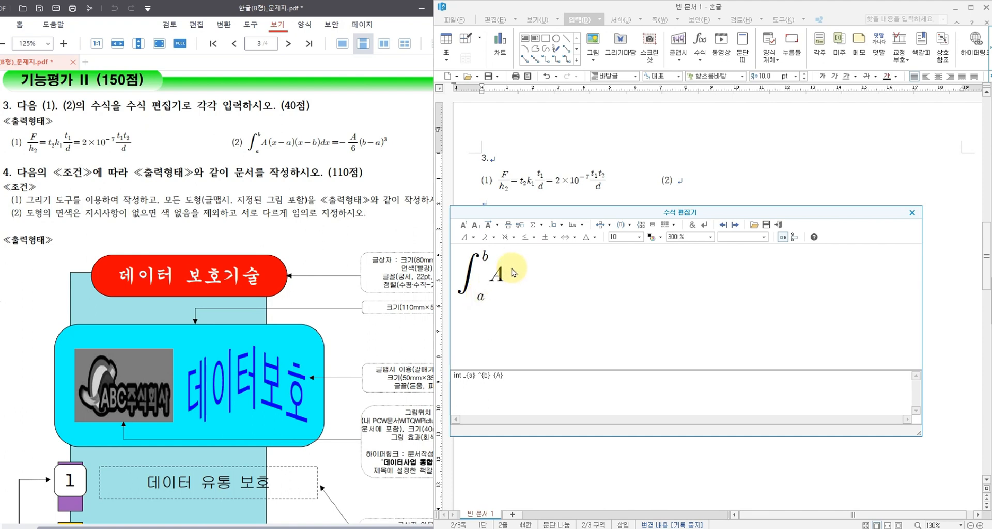
type("(")
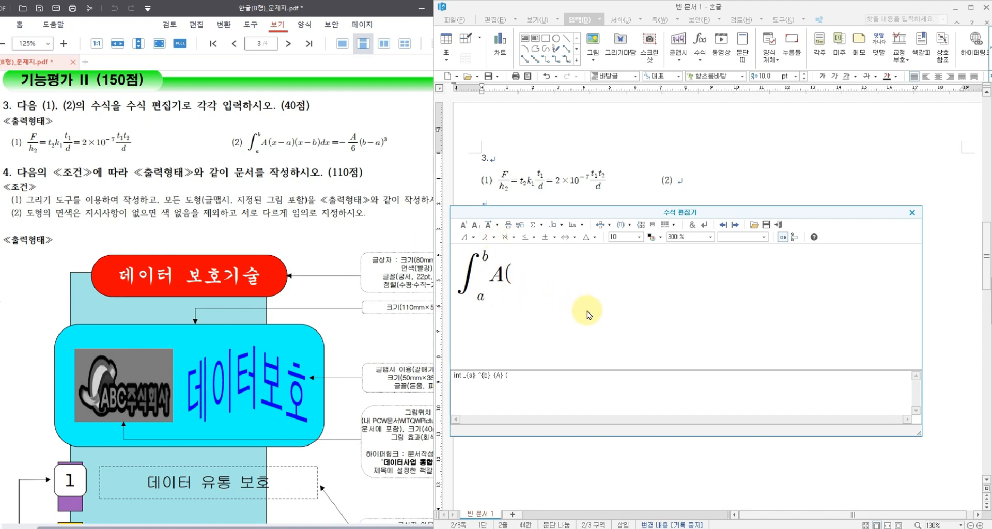
type("x-a)(x-b)dx=-")
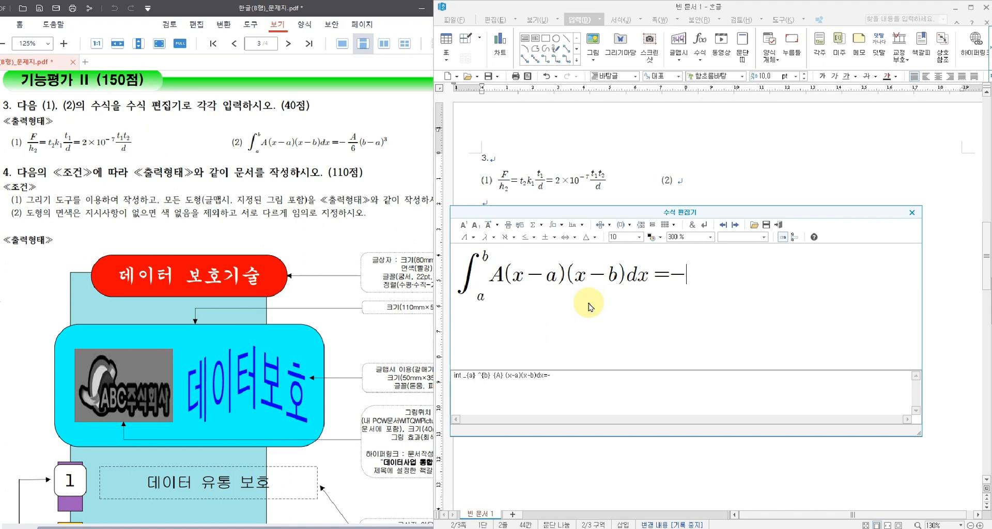
Step: Complete the equation with the fraction 4/6 and (b-a) to the power 3, and place it in the document after (2)
left_click(509, 225)
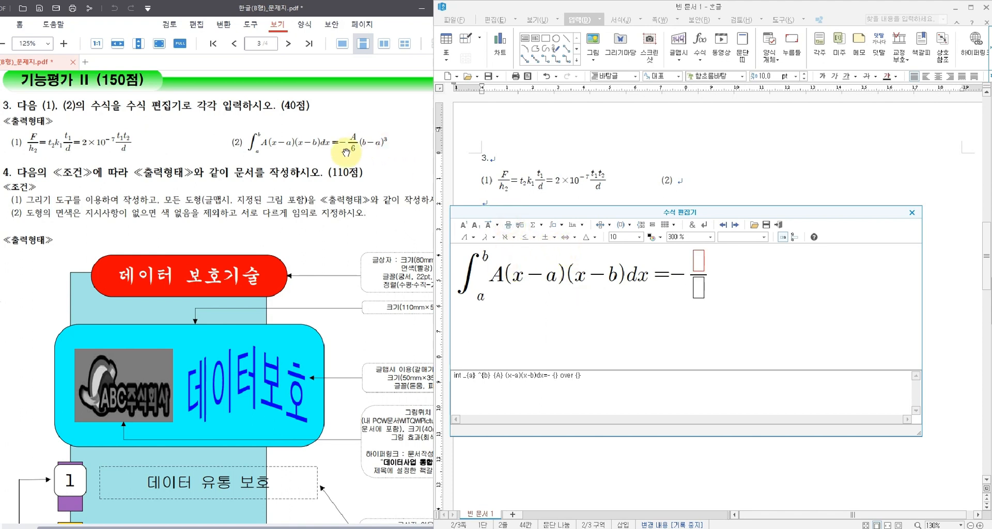
type("4")
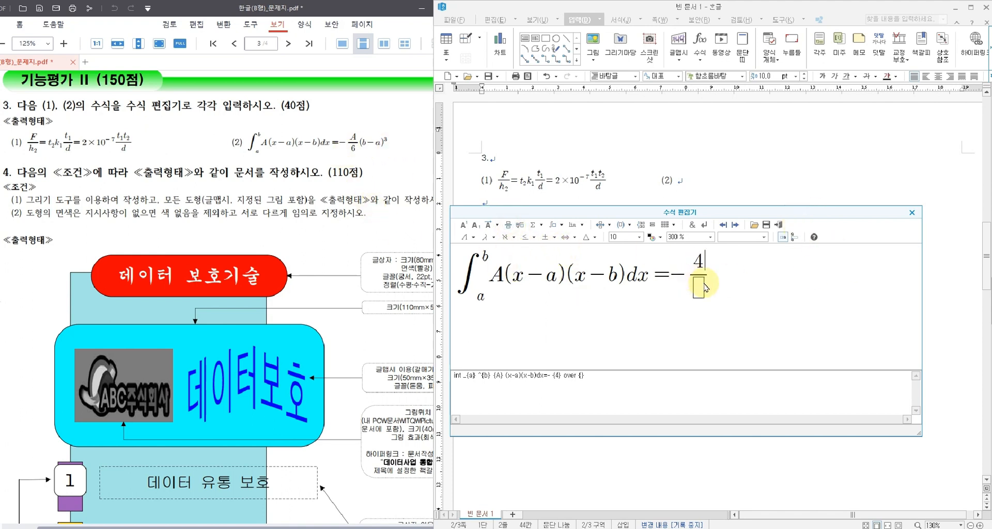
type("6")
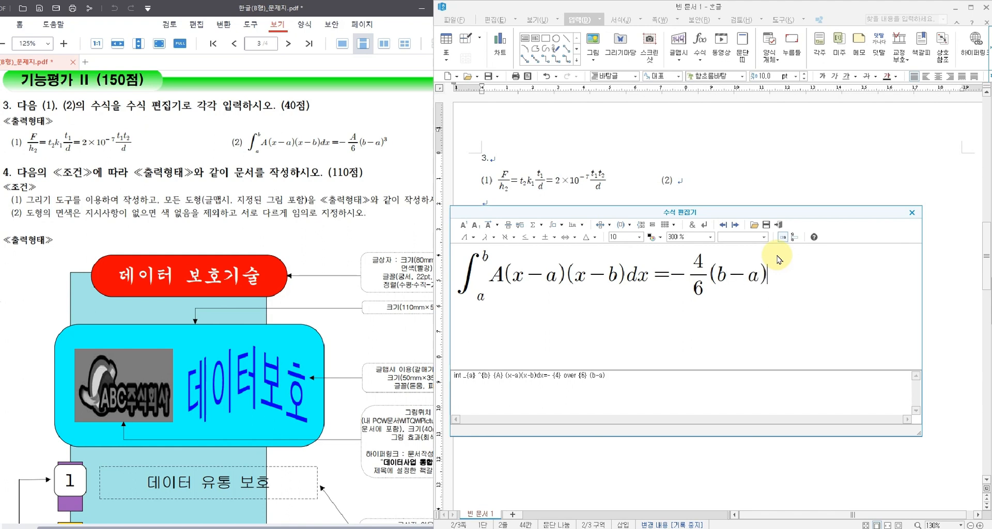
left_click(463, 225)
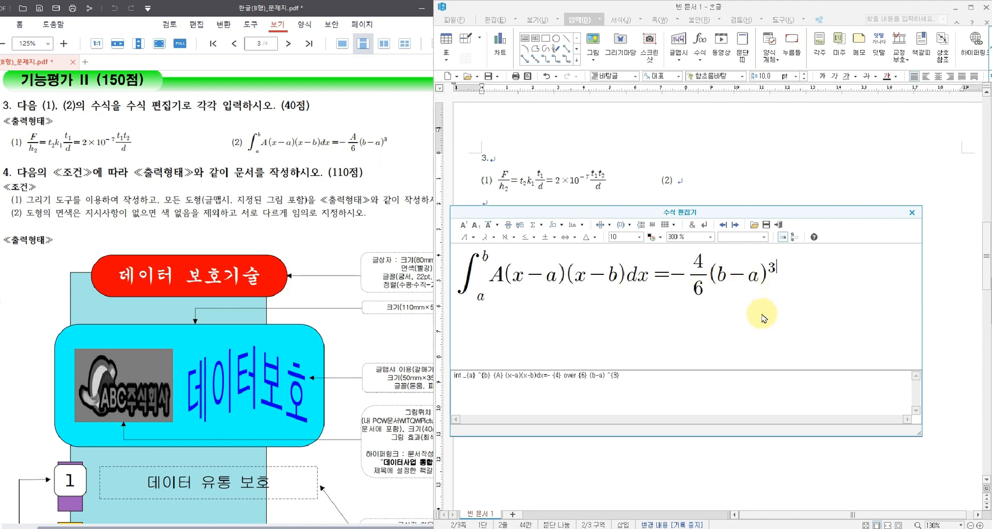
left_click(781, 228)
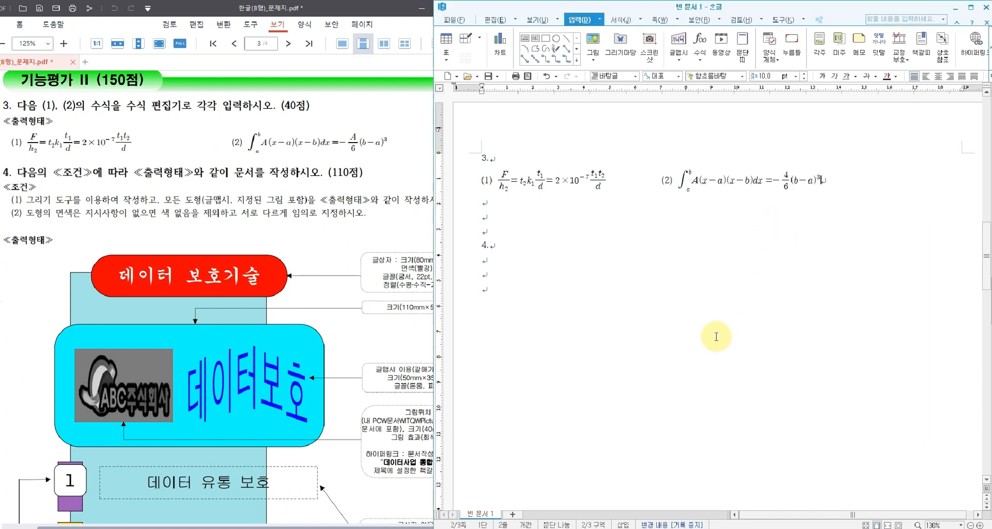
Step: Examine the question 4 diagram in the exam PDF for its shape sizes, fill colours, fonts and alignment notes
left_click(619, 178)
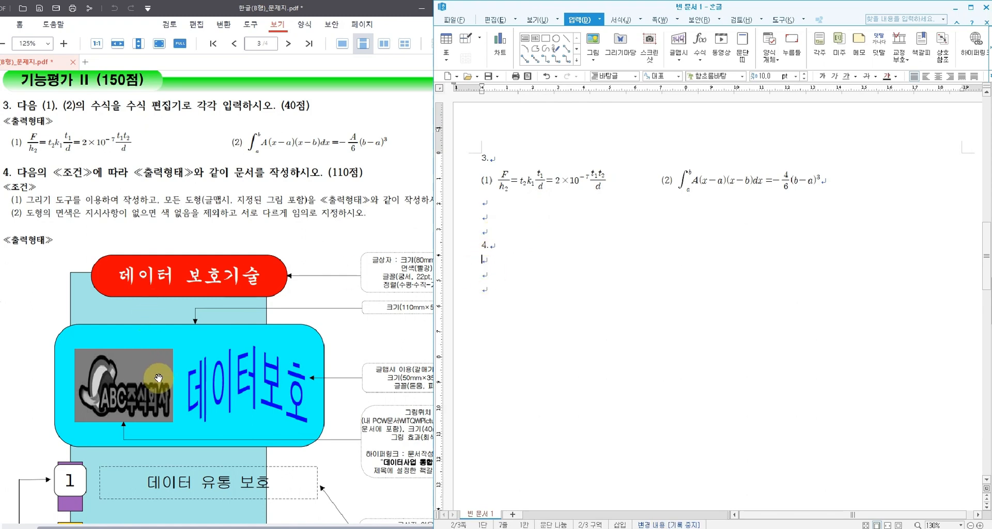
left_click(156, 296)
scroll(156, 296, "down", 1)
scroll(156, 295, "down", 1)
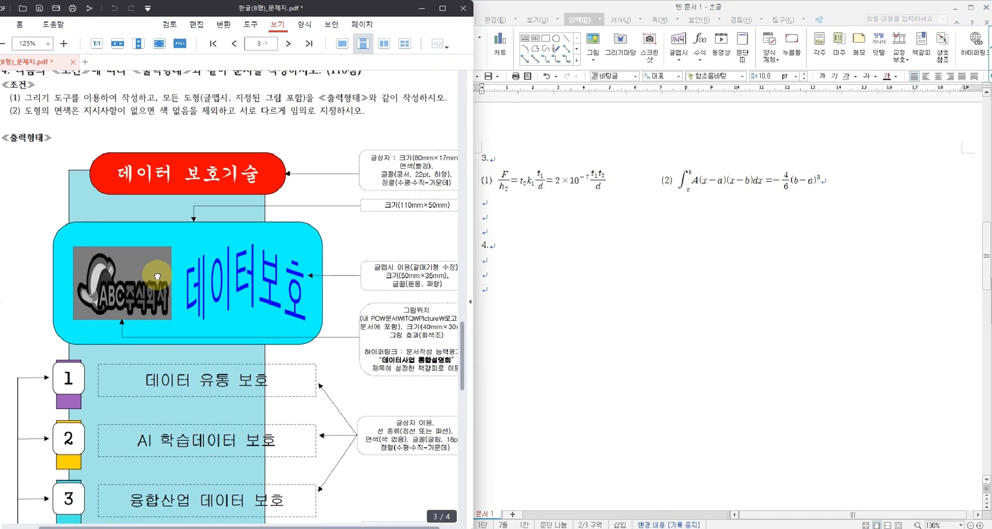
scroll(157, 276, "down", 2)
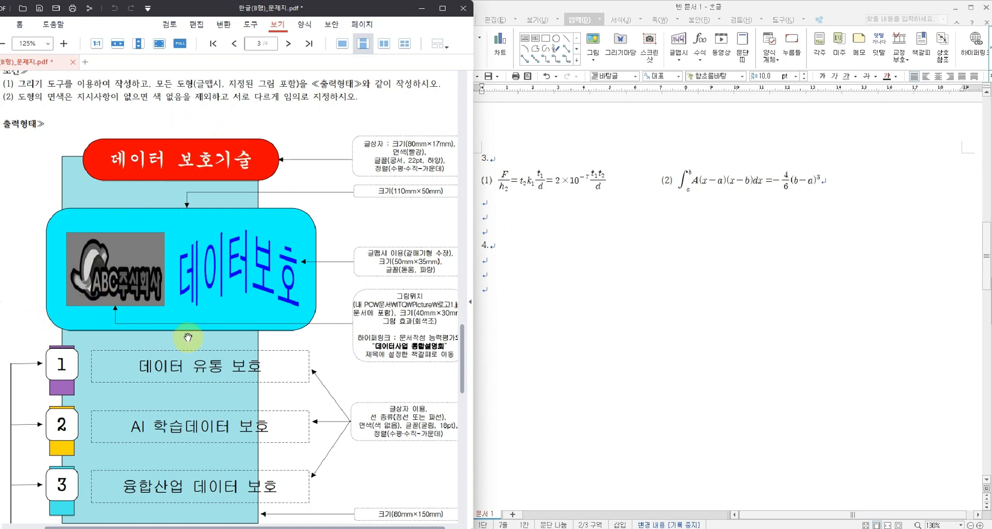
left_click_drag(155, 328, 144, 279)
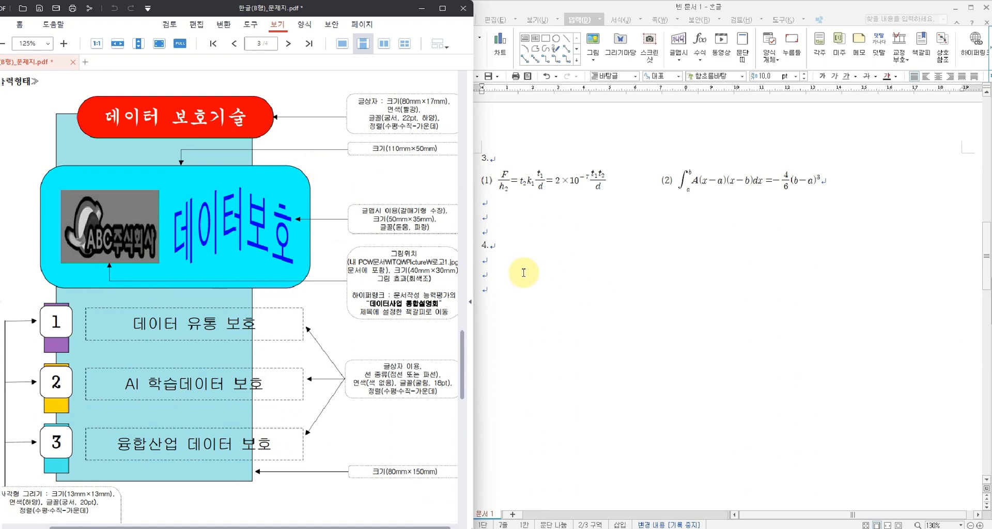
left_click(491, 270)
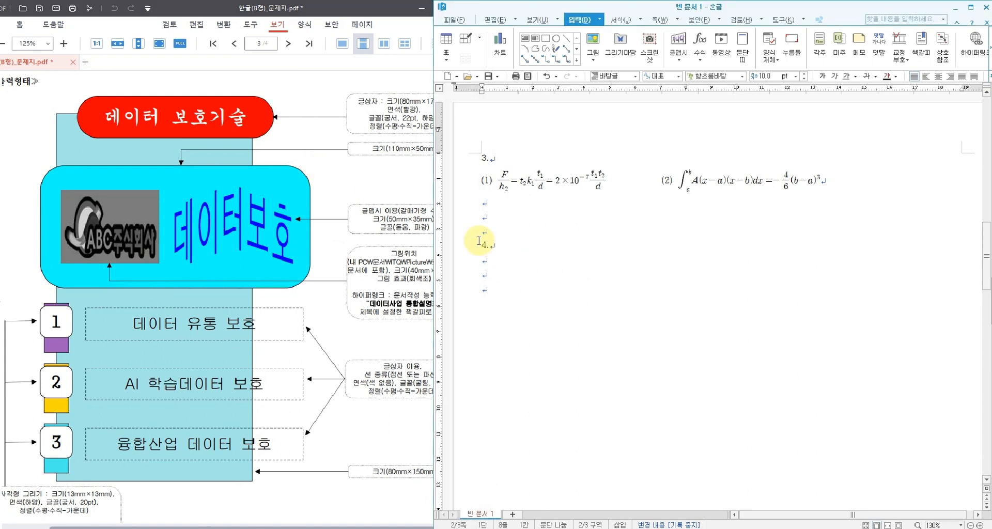
Step: Draw an upright rectangle about 79 mm wide and 126 mm tall on the page below item 4
left_click_drag(434, 196, 438, 195)
left_click(501, 258)
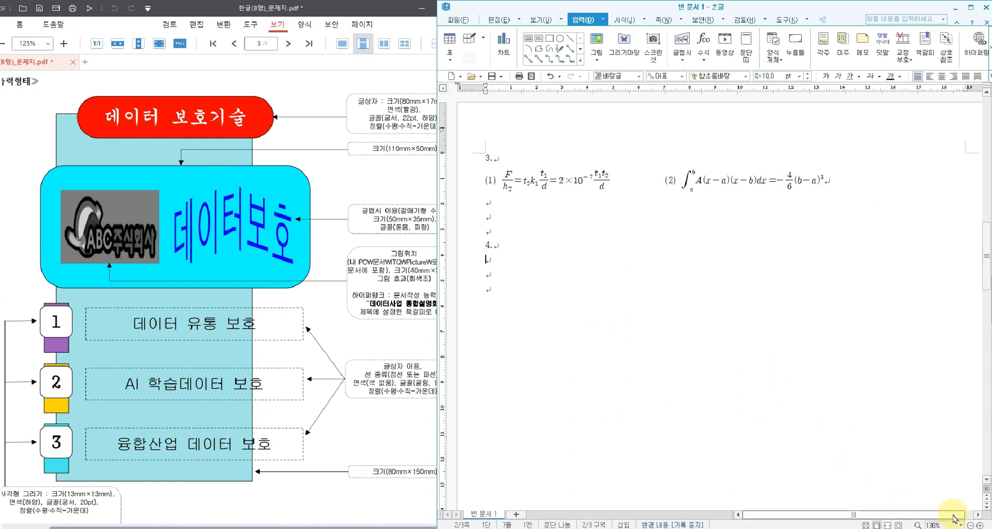
left_click(969, 525)
left_click(968, 525)
left_click(968, 525)
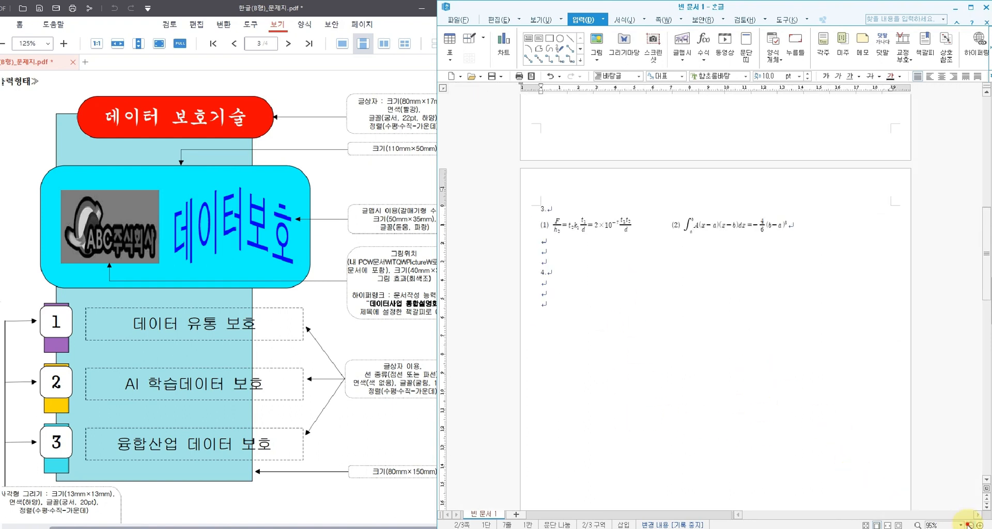
scroll(661, 283, "down", 3)
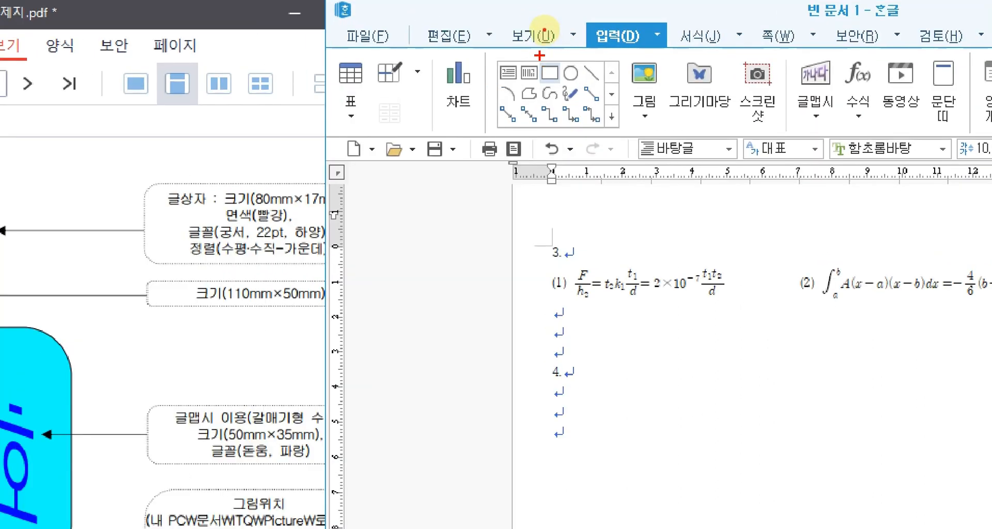
mouse_move(540, 55)
left_mouse_down()
mouse_move(563, 82)
mouse_move(582, 51)
left_mouse_up()
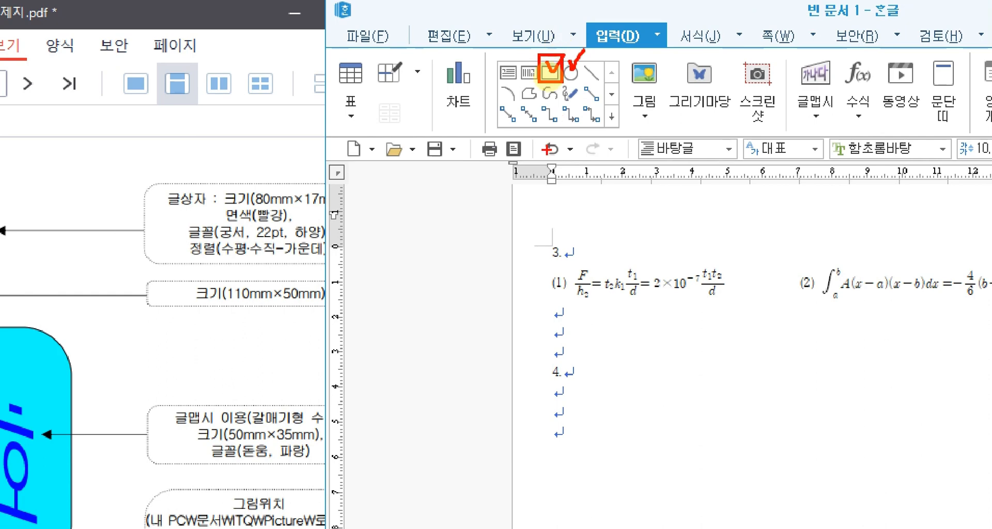
left_click_drag(496, 59, 520, 82)
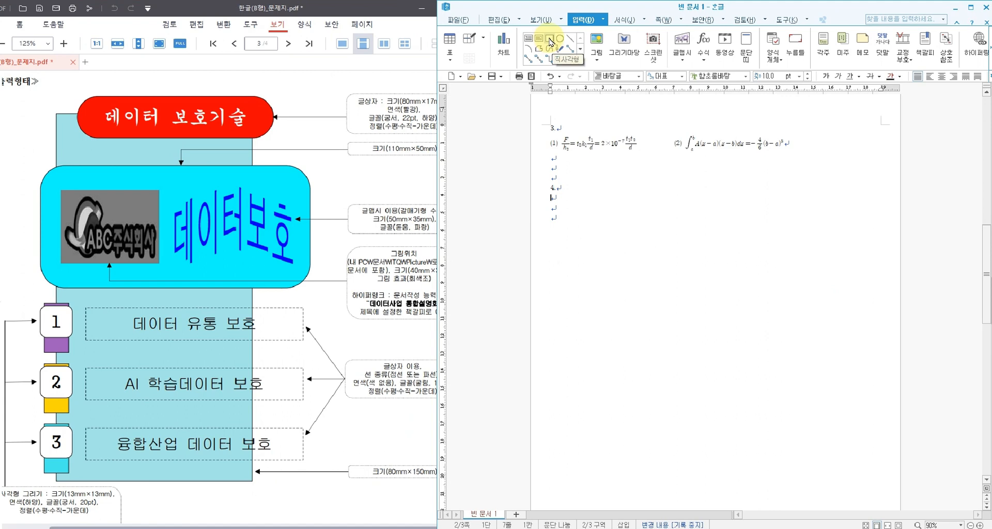
left_click(550, 41)
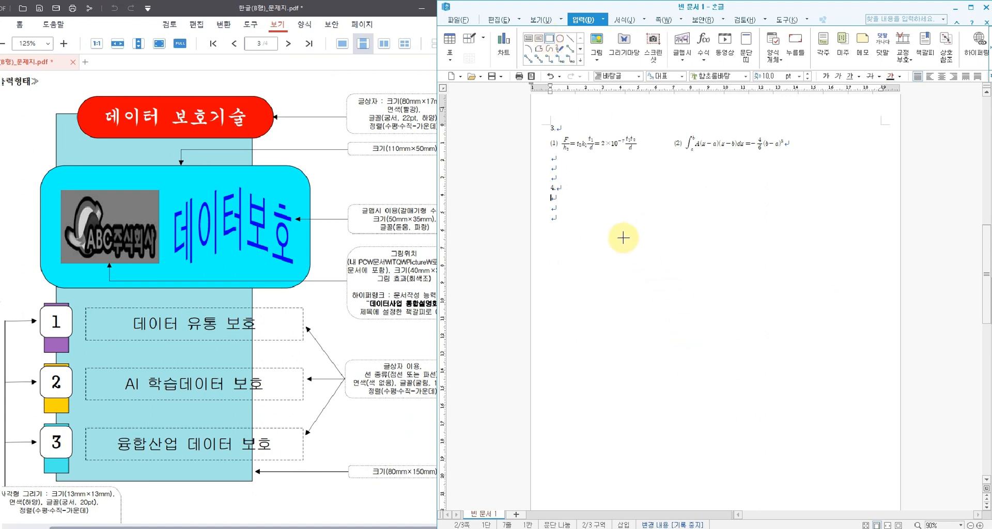
left_click_drag(605, 223, 743, 444)
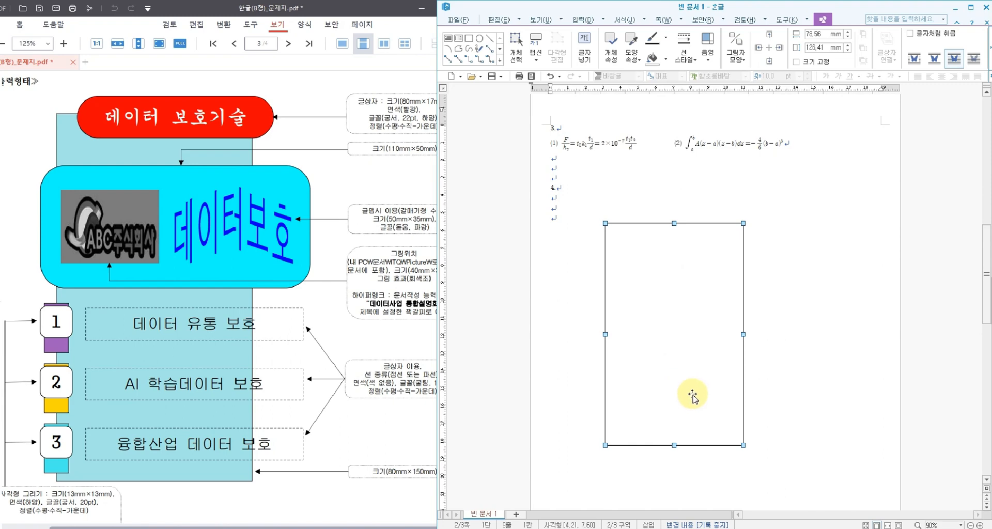
Step: Set the rectangle's width to 80 mm and height to 150 mm, and lock its size
double_click(670, 326)
left_click_drag(602, 150, 646, 167)
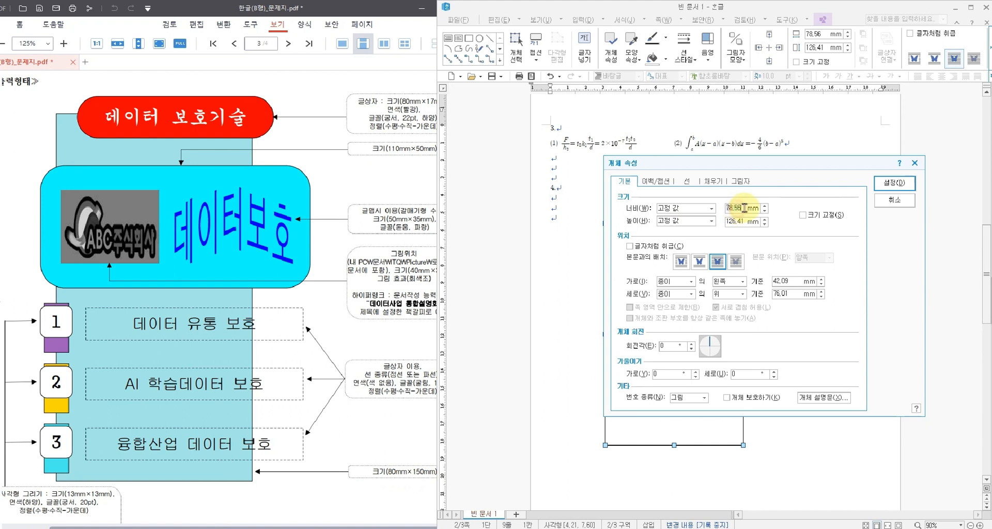
type("80")
double_click(732, 222)
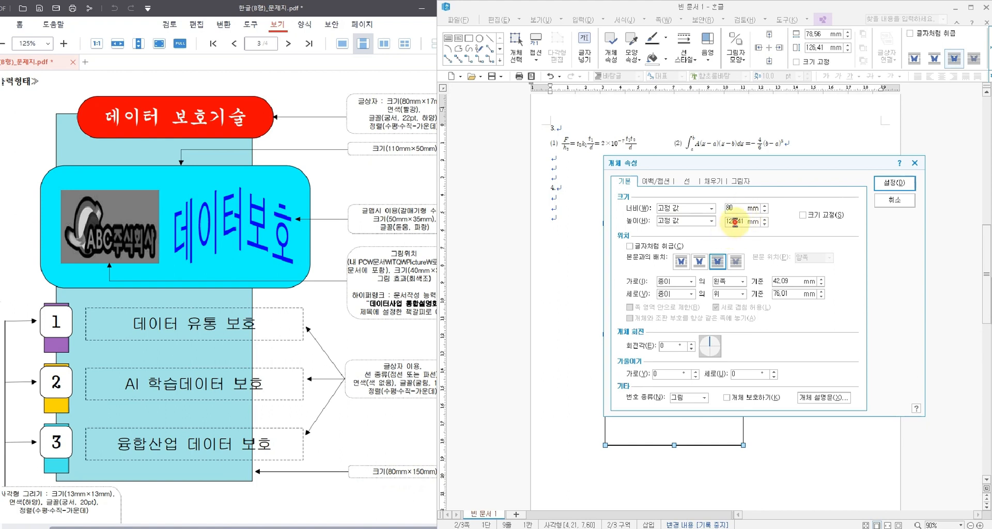
type("150")
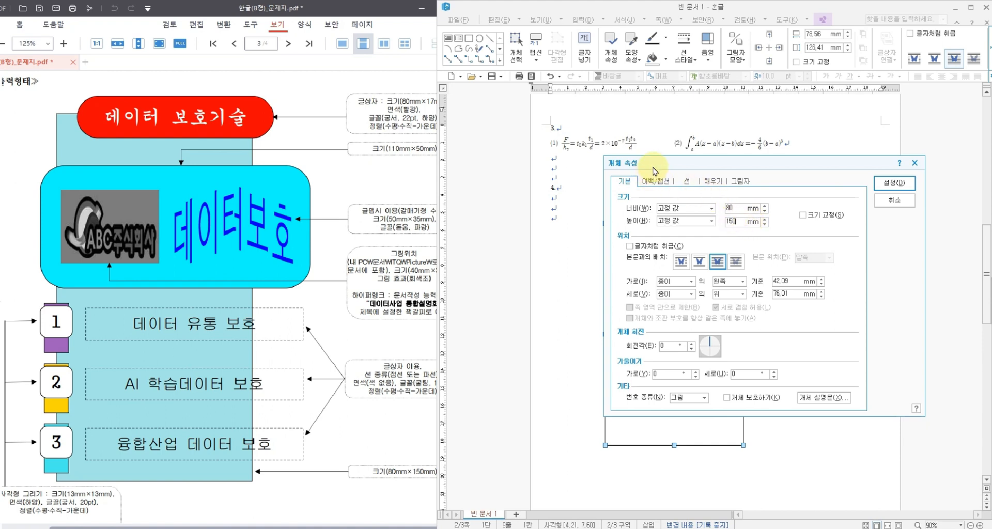
left_click(810, 217)
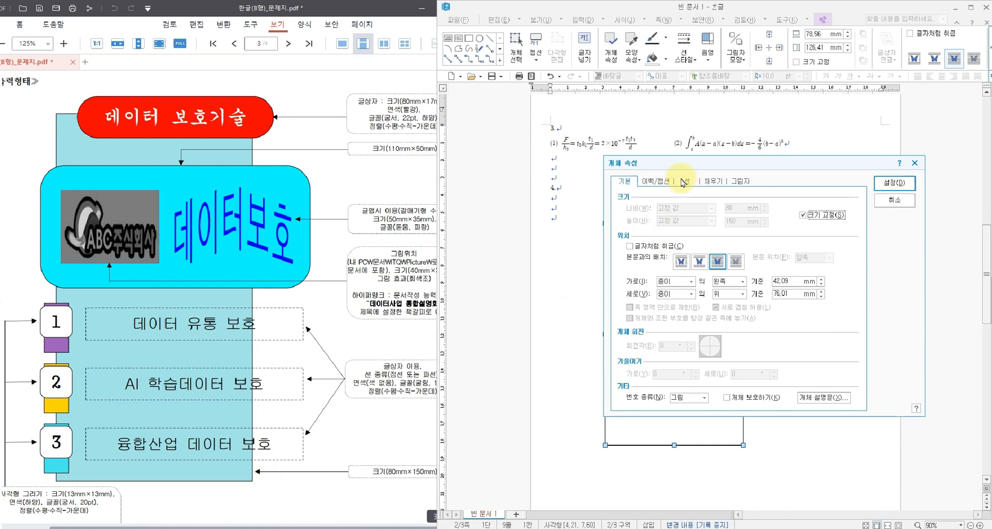
Step: Fill the rectangle with a light grey face colour and apply the object properties
left_click(716, 182)
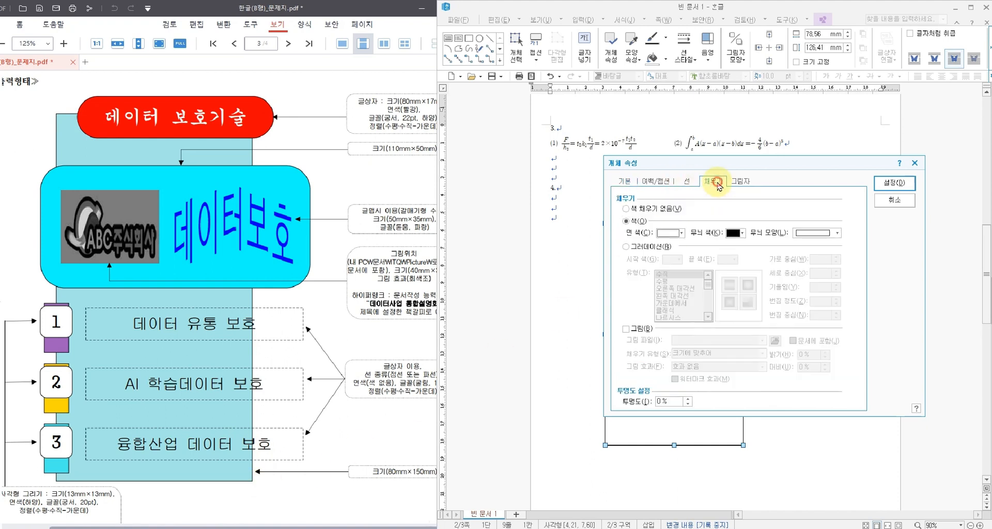
left_click(682, 233)
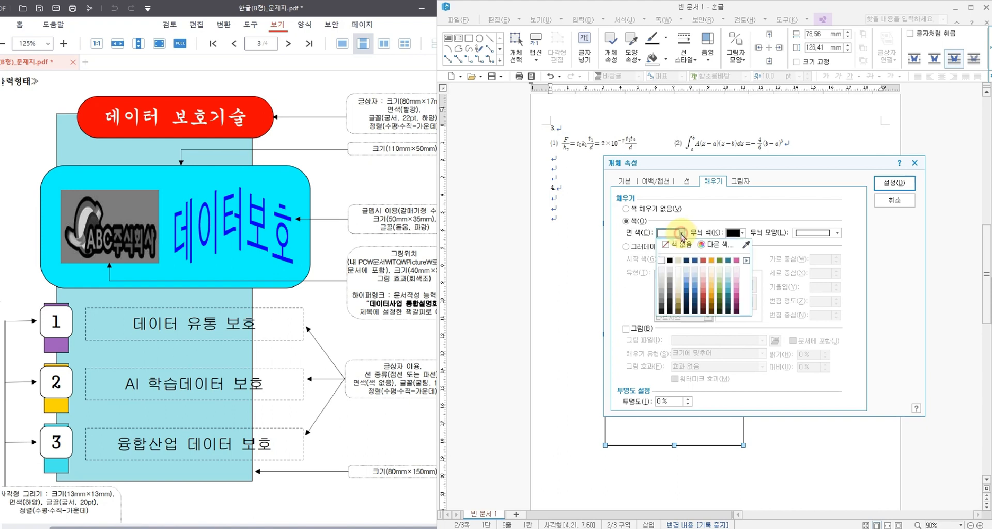
left_click(662, 278)
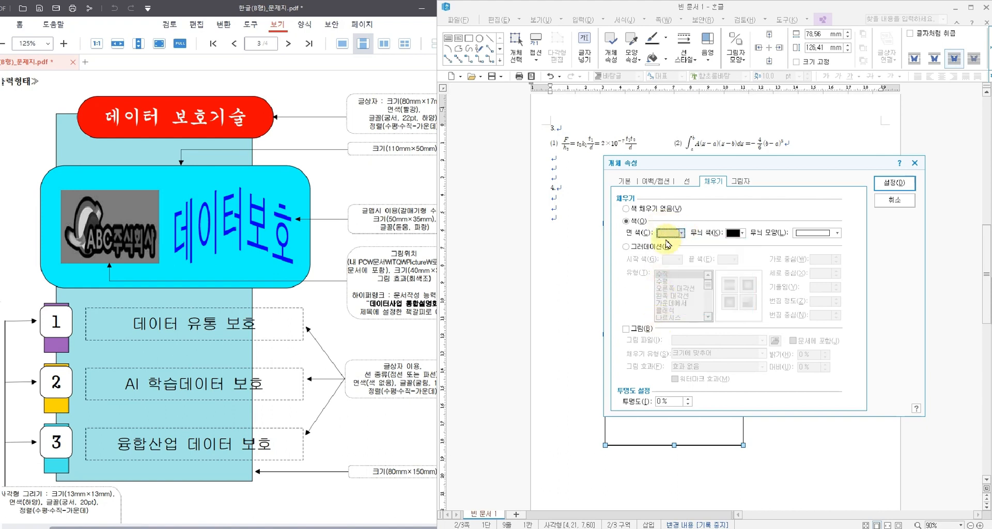
left_click(892, 185)
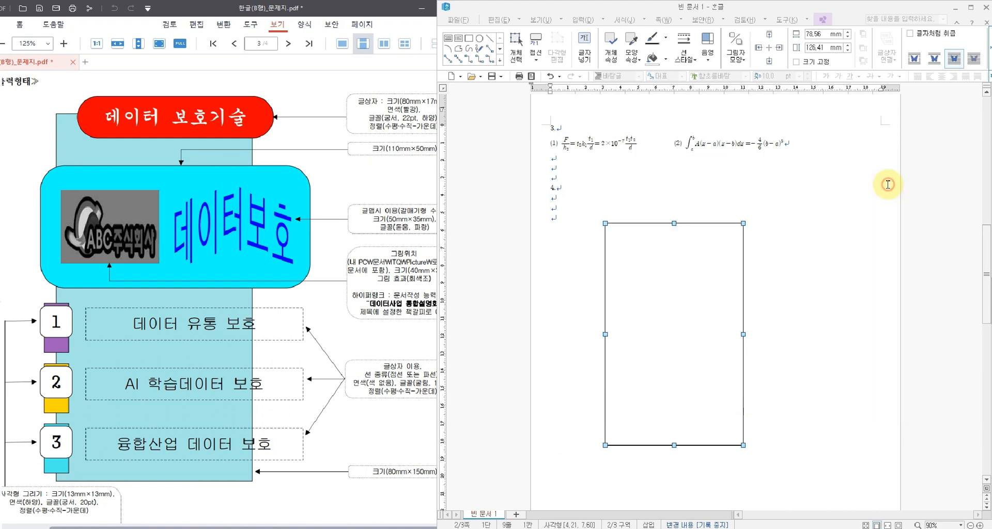
Step: Move the grey rectangle to about the horizontal centre of the page, slightly lower beneath item 4
scroll(781, 336, "down", 1)
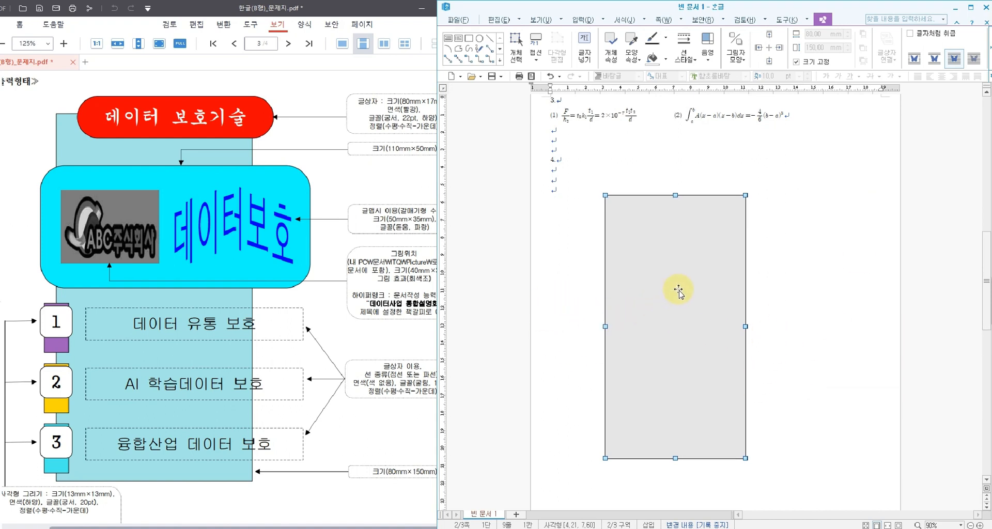
left_click_drag(682, 291, 727, 311)
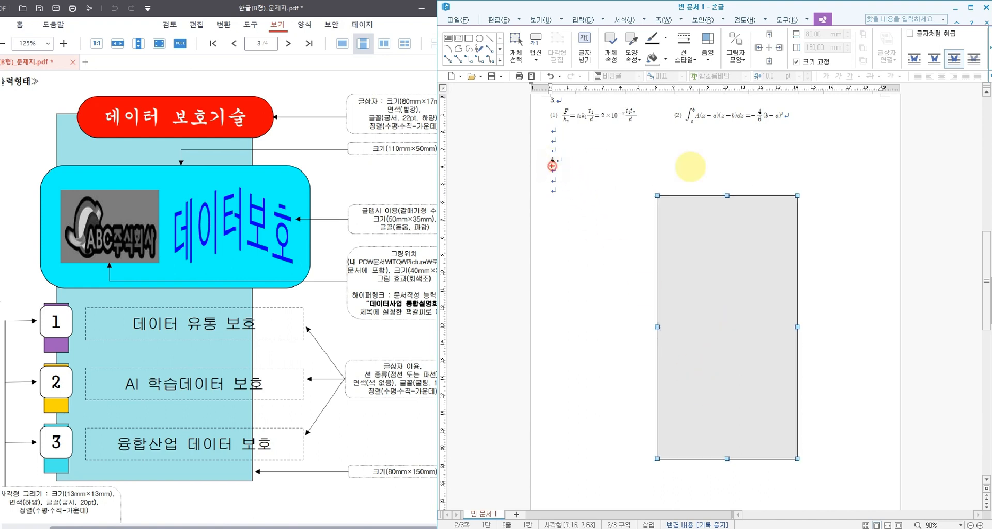
left_click_drag(552, 167, 926, 167)
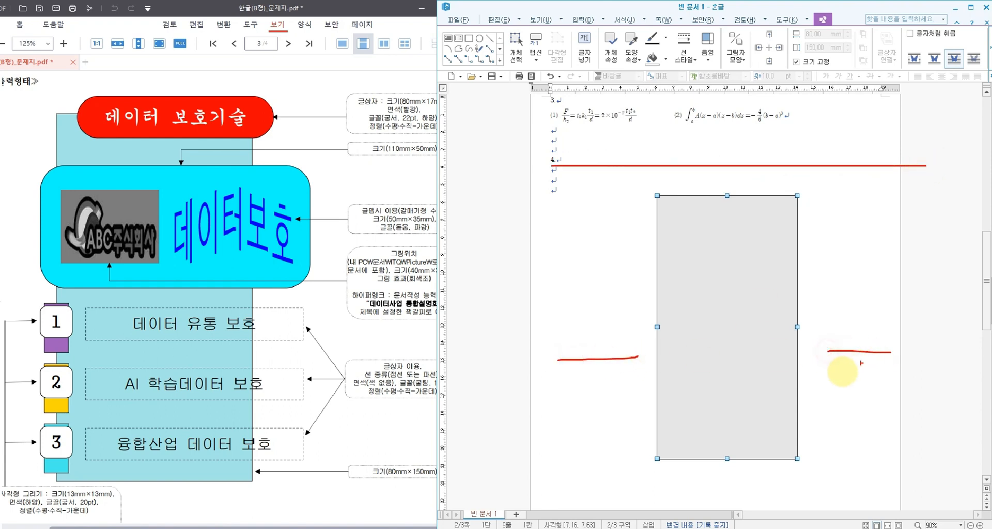
mouse_move(733, 332)
left_mouse_down()
mouse_move(728, 348)
mouse_move(719, 343)
left_mouse_up()
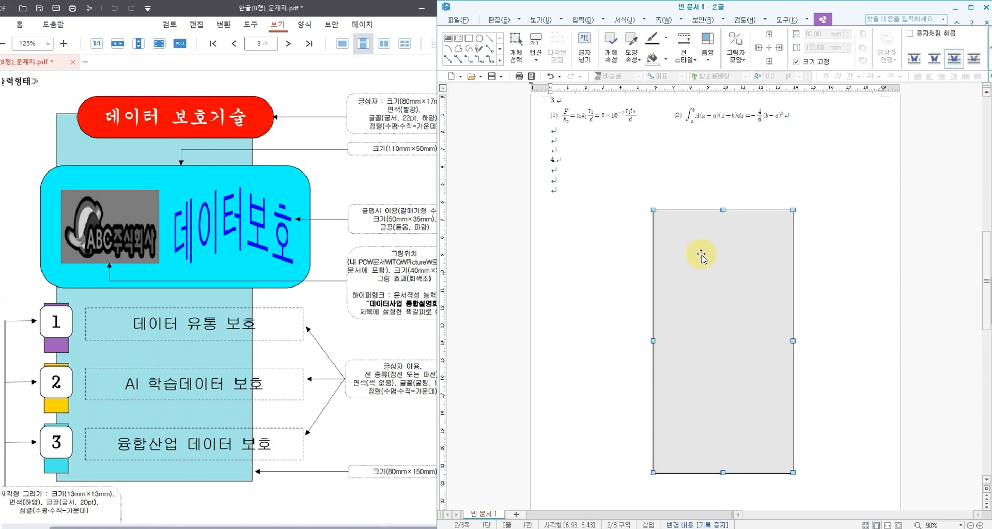
Step: Nudge the grey rectangle slightly lower on the page beneath item 4
scroll(720, 281, "up", 4)
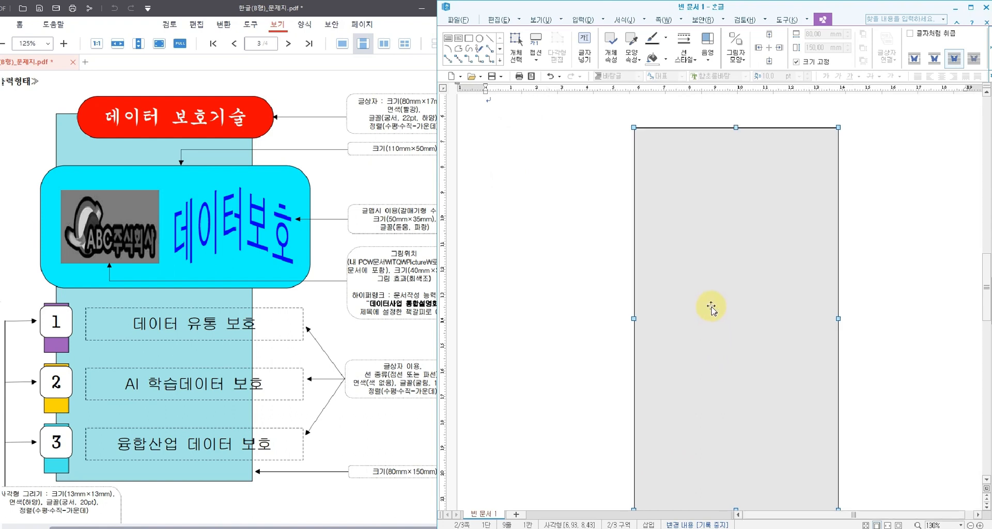
scroll(682, 282, "up", 4)
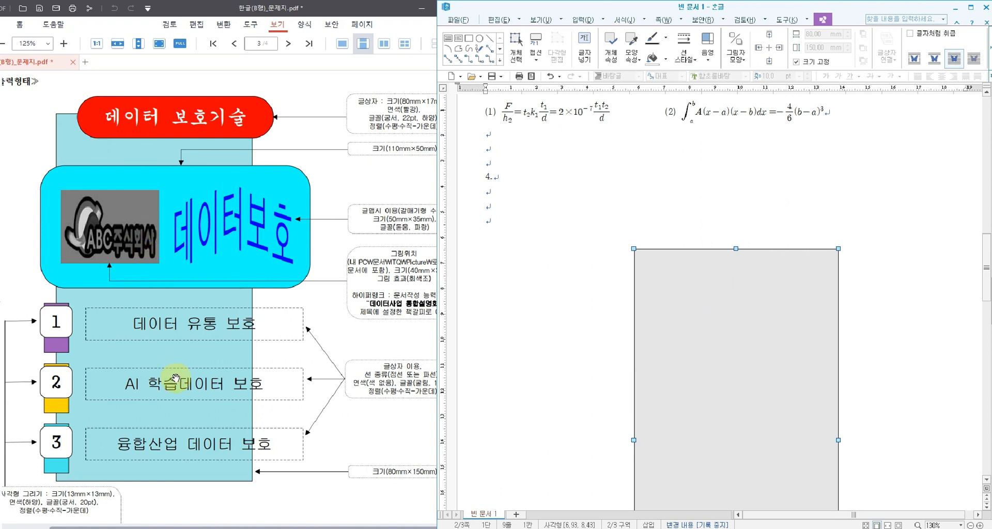
left_click_drag(728, 310, 728, 316)
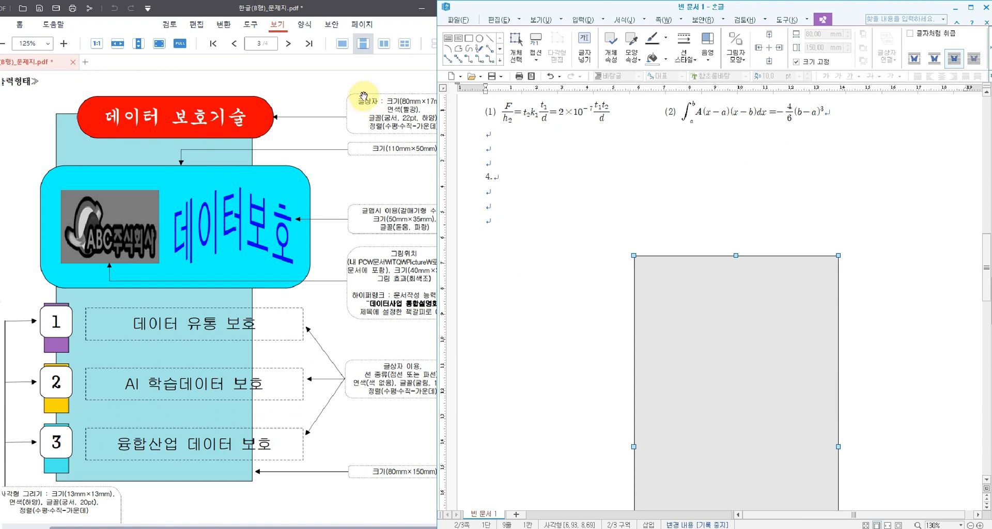
Step: Draw a text box about 70 mm wide and 15 mm tall across the grey rectangle's top edge and enter "데이터 보호기술"
left_click(578, 20)
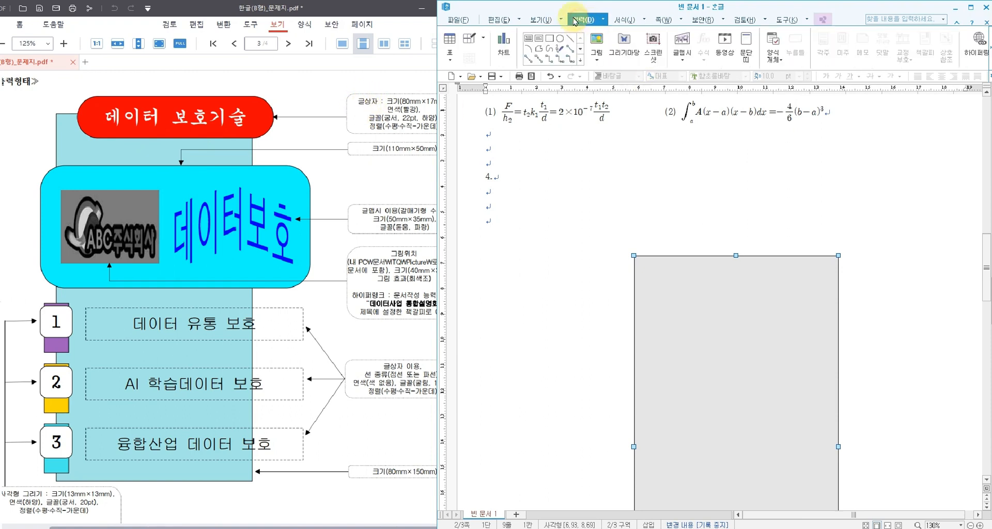
left_click(526, 40)
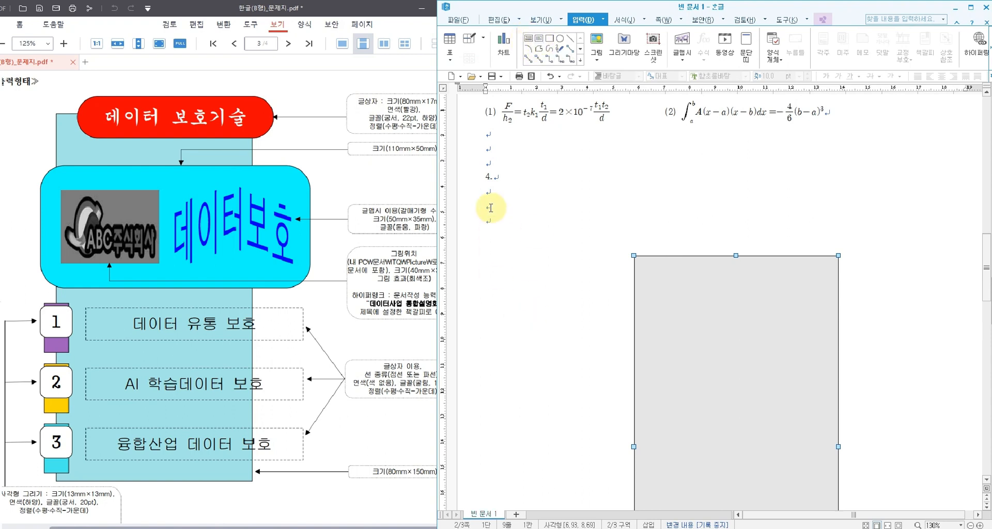
left_click(529, 41)
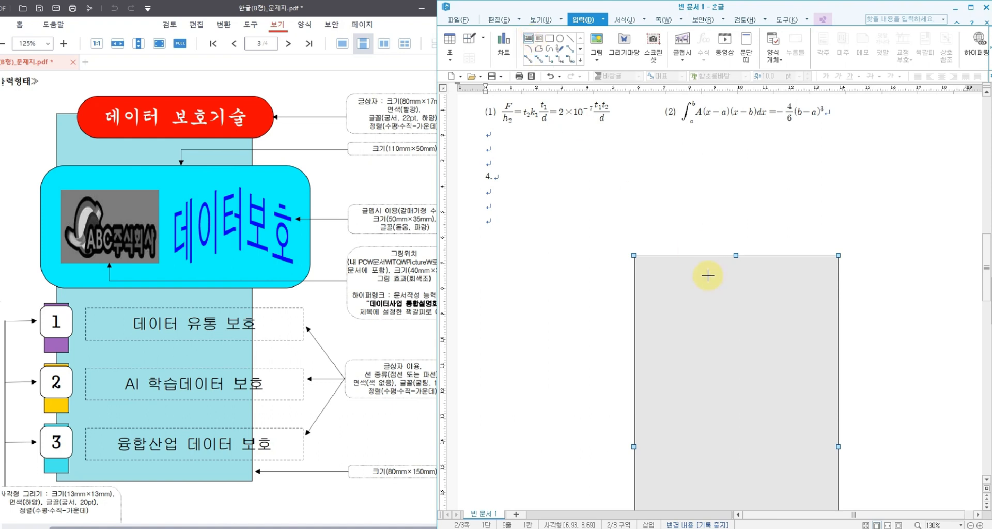
left_click_drag(647, 236, 825, 275)
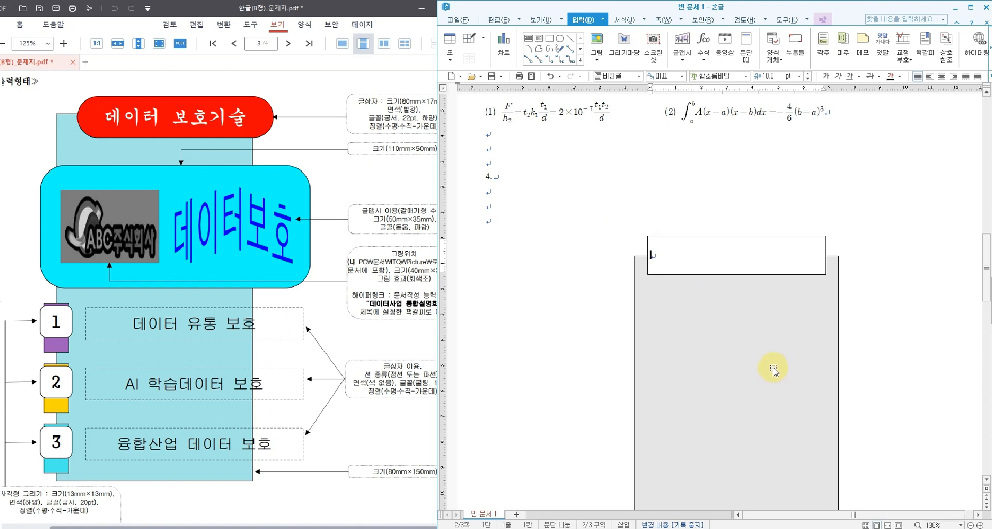
type("ㄷ")
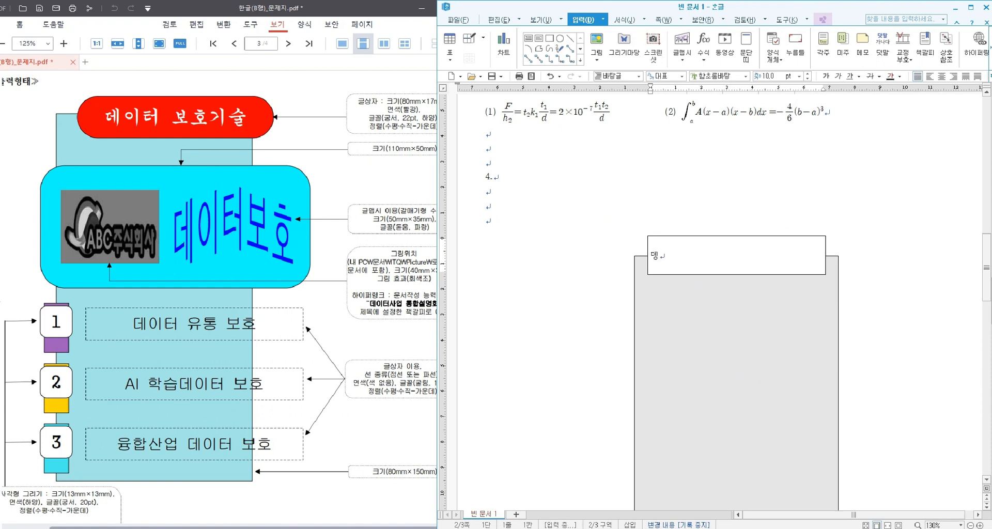
type("이터 보호기술")
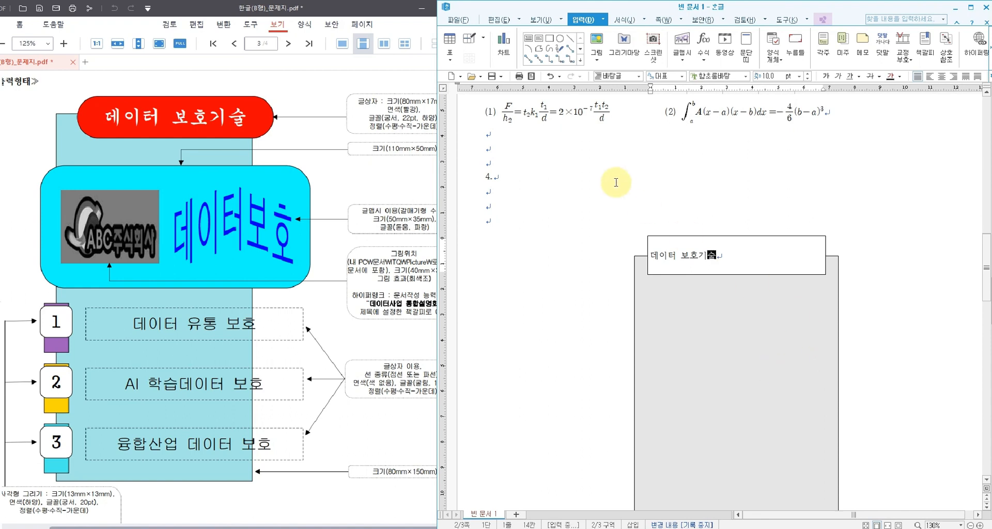
Step: Format the text box title "데이터 보호기술" in the 궁서 font at 22 pt
left_click_drag(716, 255, 651, 256)
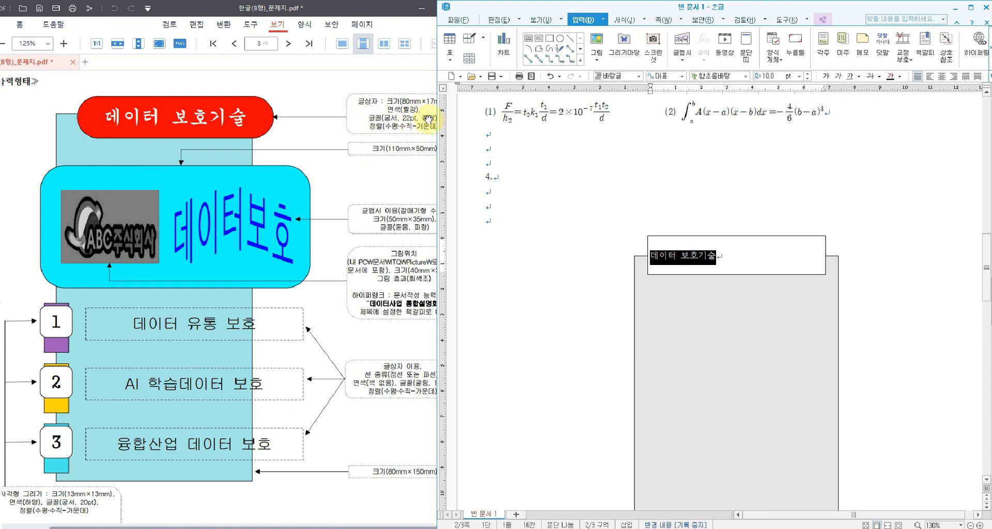
left_click(746, 77)
left_click_drag(815, 164, 814, 92)
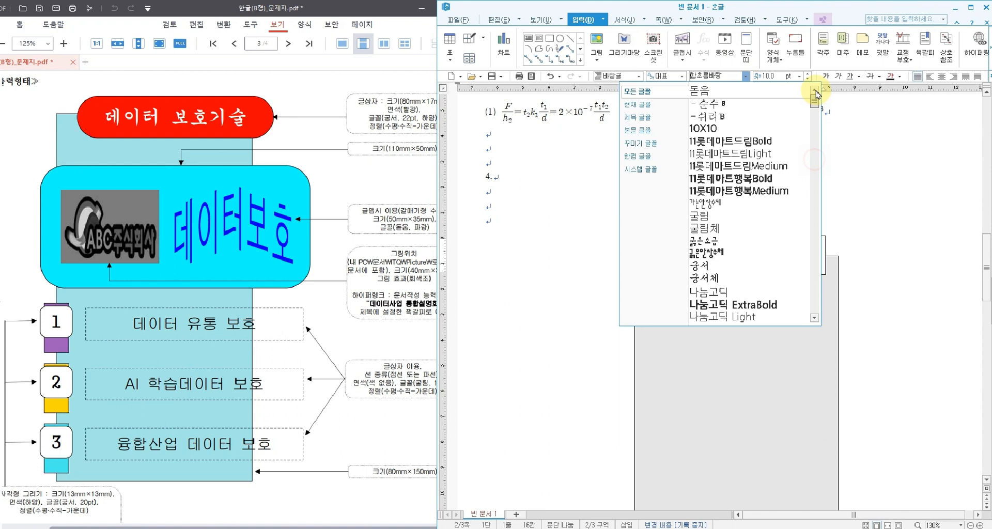
left_click(728, 266)
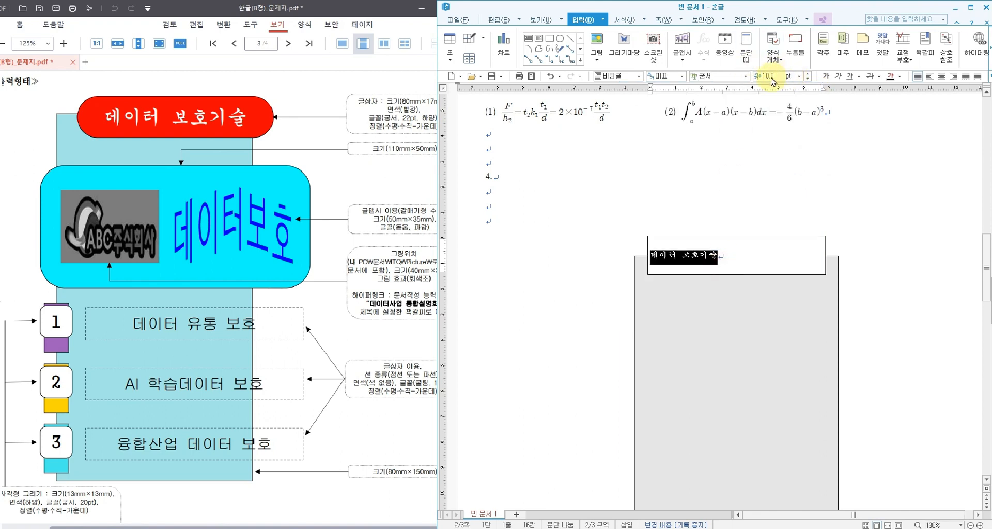
left_click(778, 76)
type("22")
key("Return")
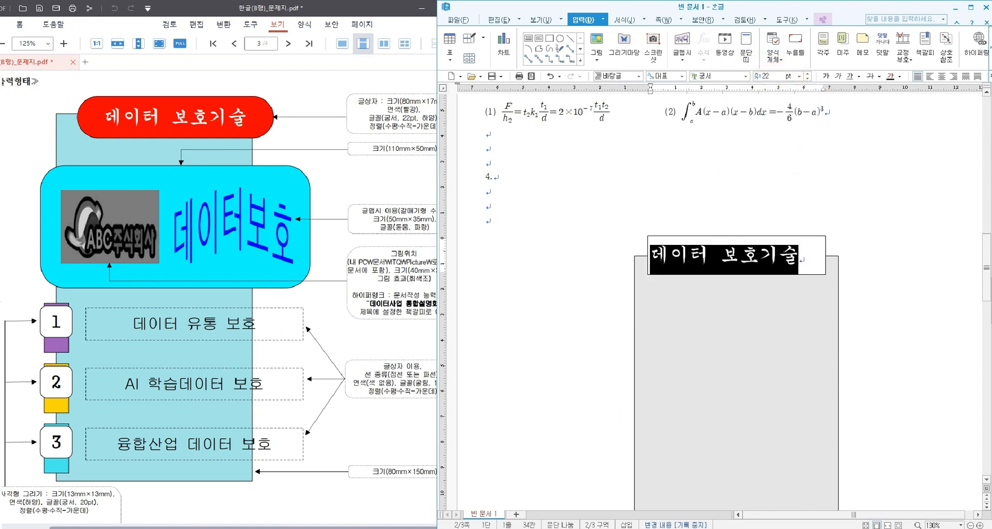
Step: Colour the title text white and centre it horizontally in the text box
left_click(897, 78)
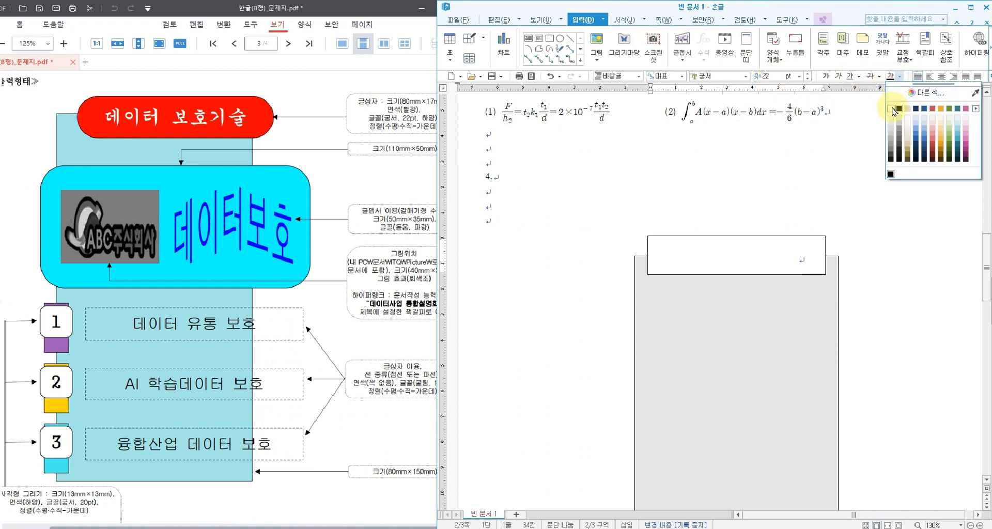
left_click(892, 109)
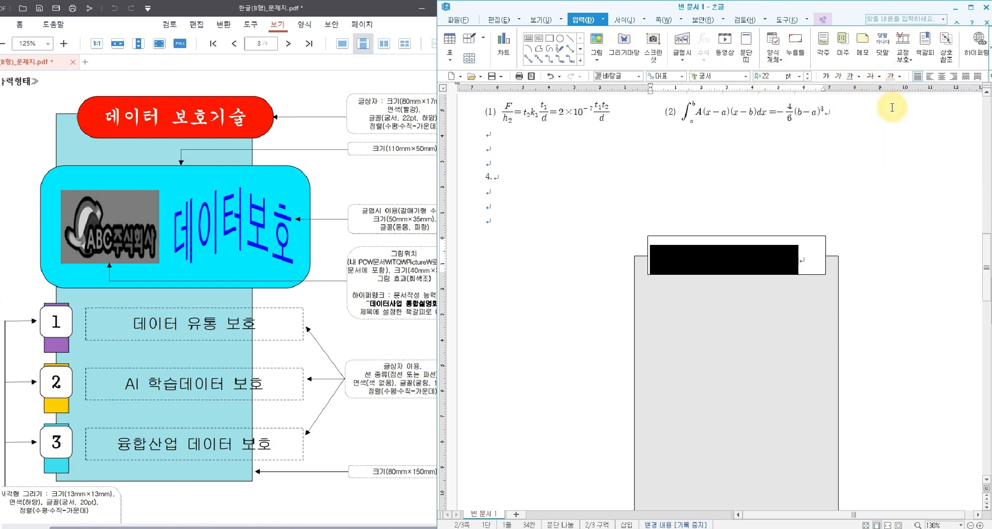
scroll(941, 98, "up", 1)
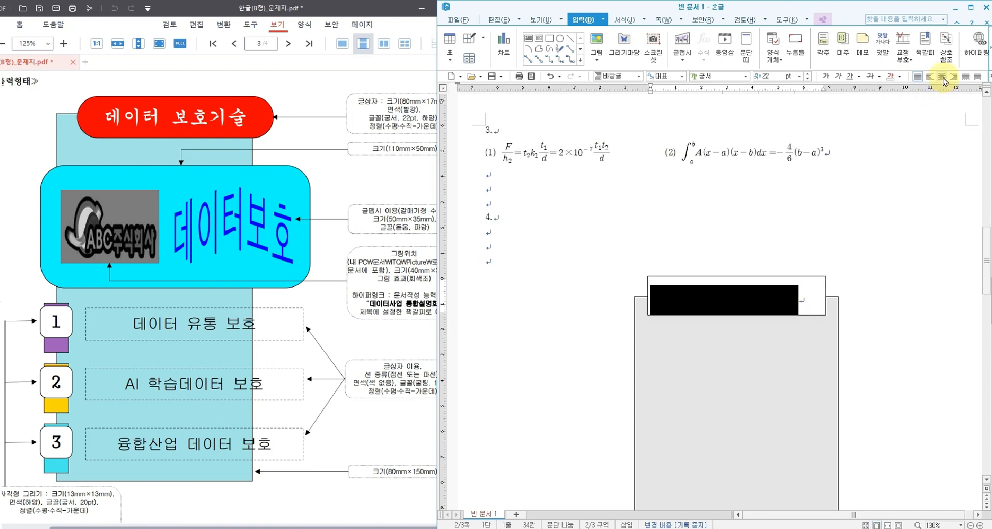
left_click(941, 78)
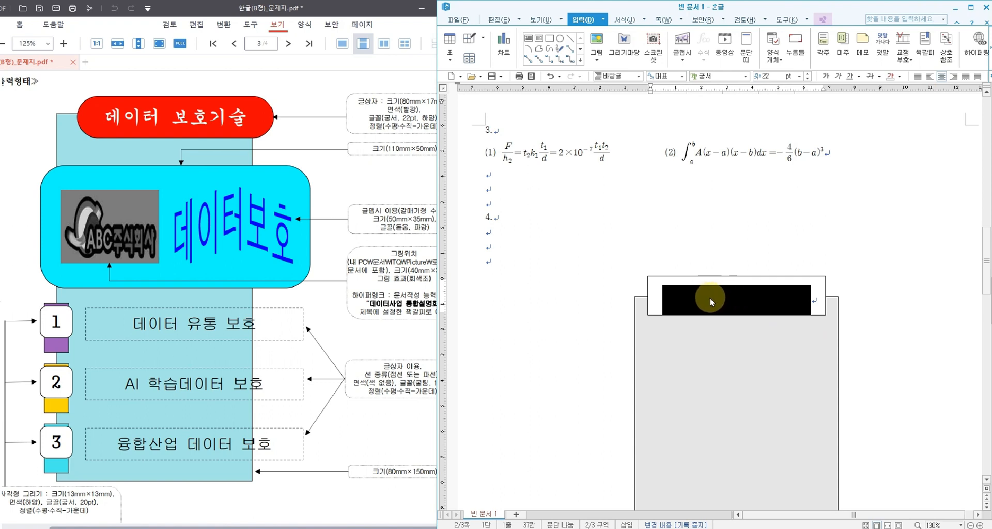
Step: Set the title text box's width to 80 mm and height to 17 mm, and lock its size
left_click(658, 276)
scroll(669, 282, "up", 3)
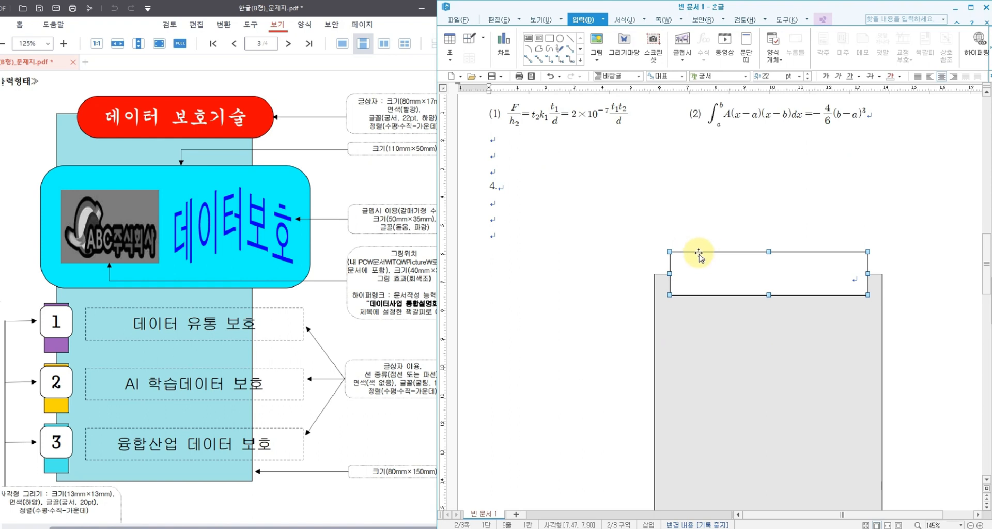
double_click(699, 256)
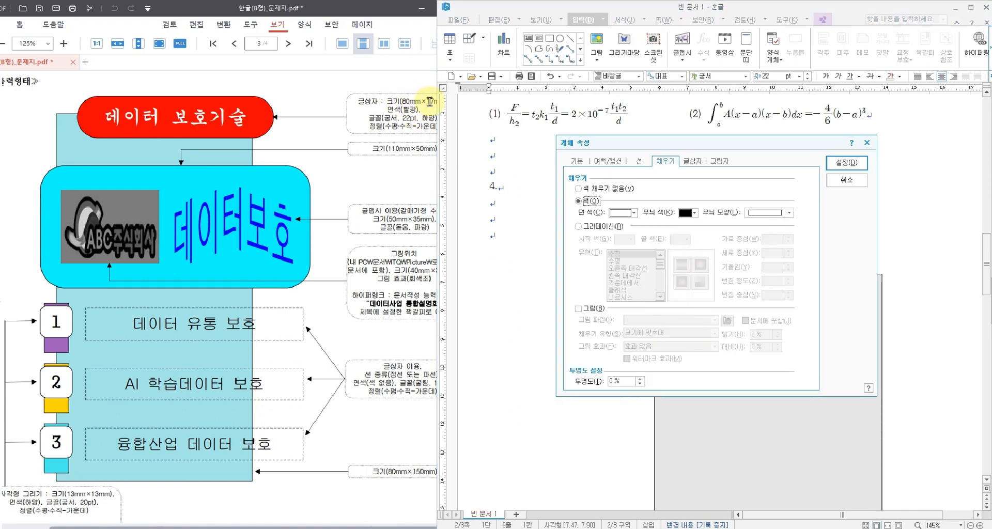
left_click(577, 163)
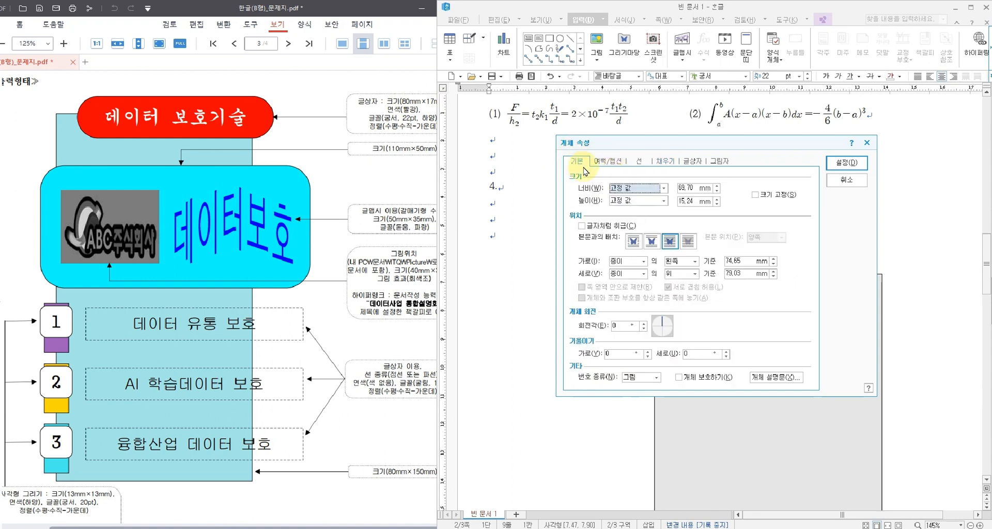
double_click(688, 188)
type("80")
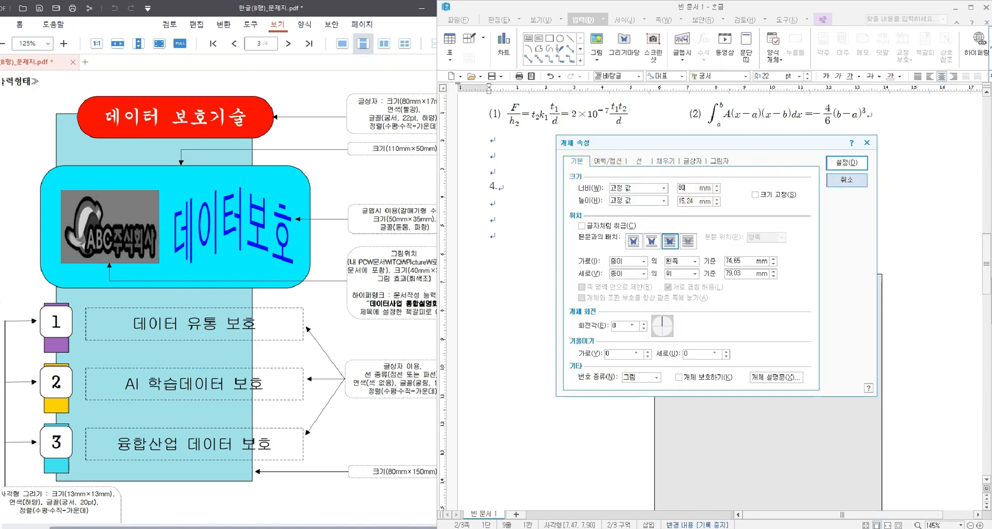
left_click(681, 200)
type("17")
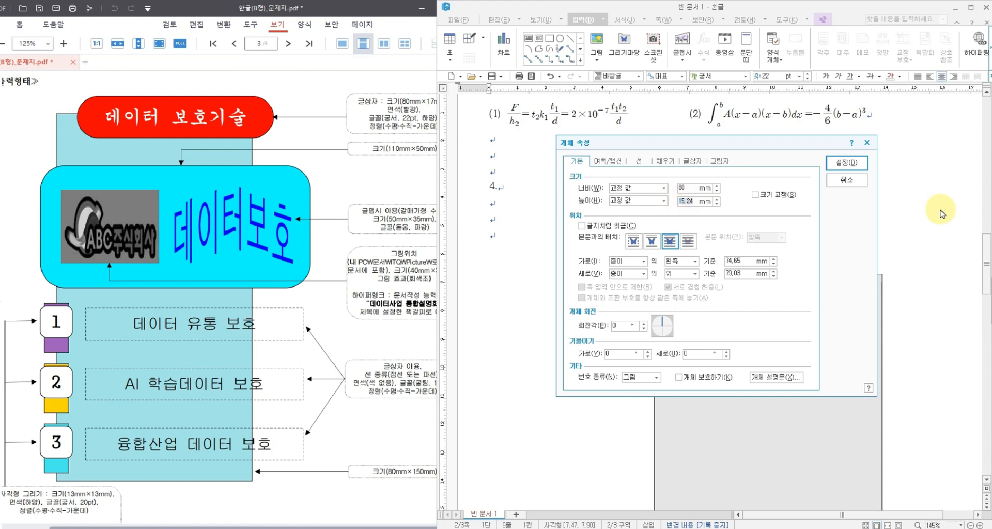
left_click(756, 196)
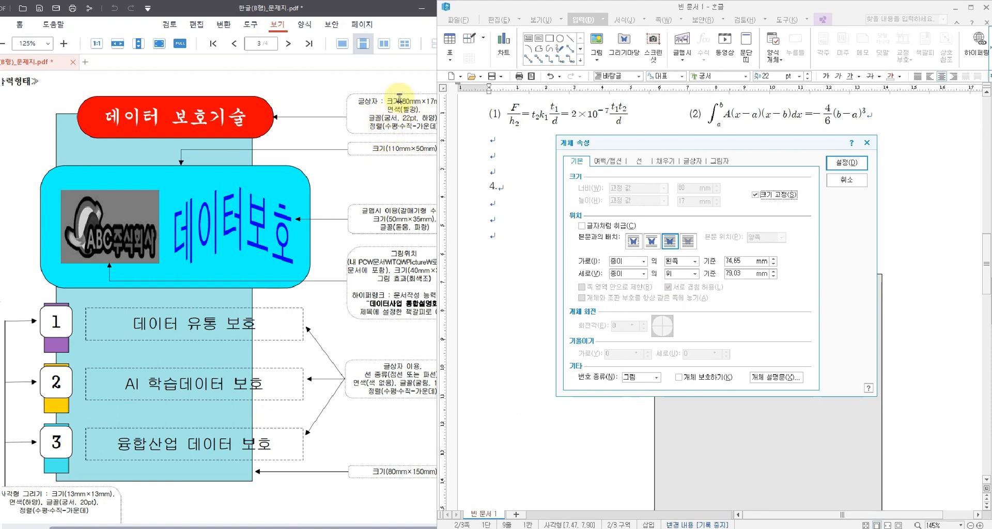
Step: Fill the title text box with red from the 오피스 colour theme as its face colour
left_click(671, 162)
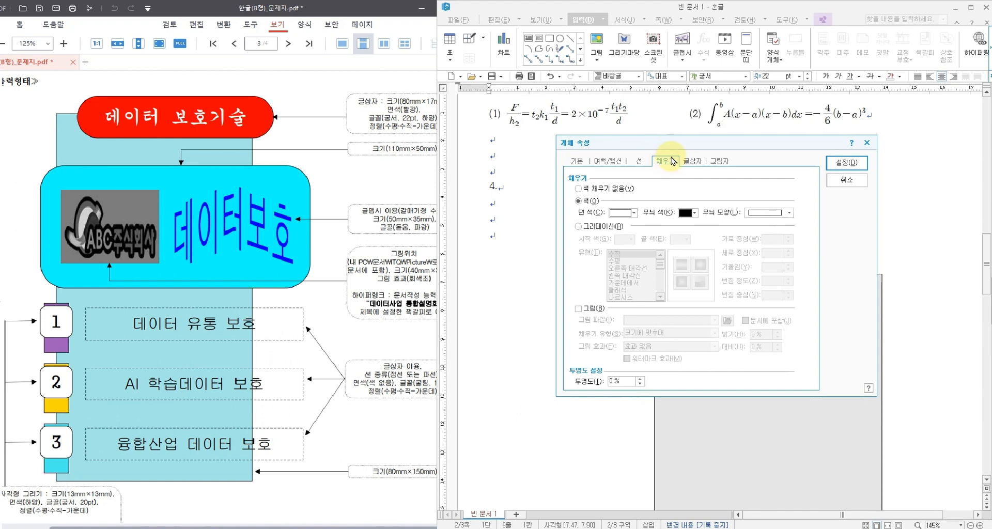
left_click(628, 212)
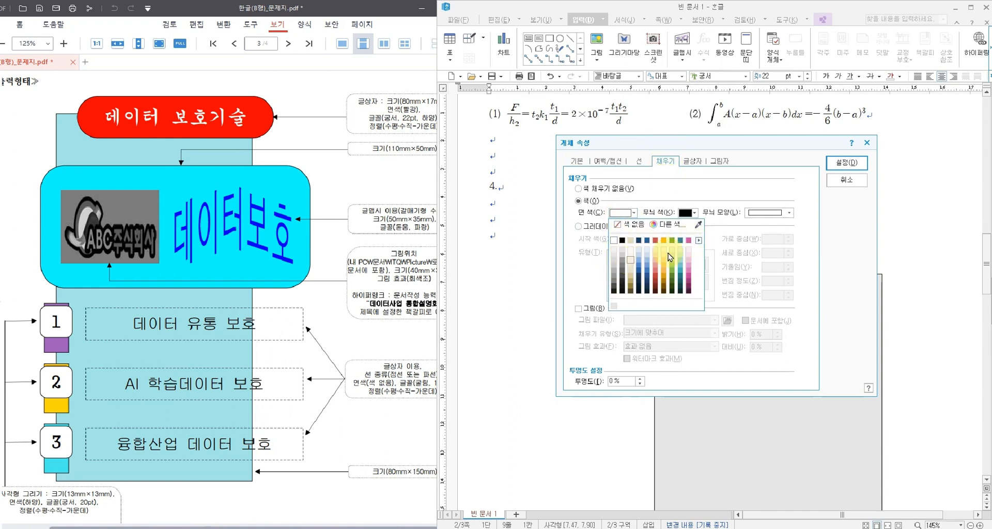
left_click(698, 242)
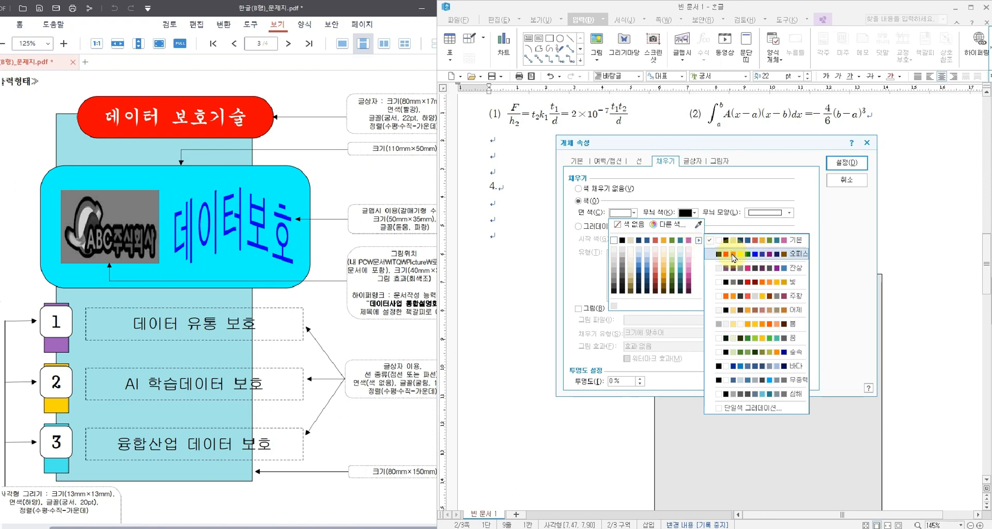
left_click(733, 254)
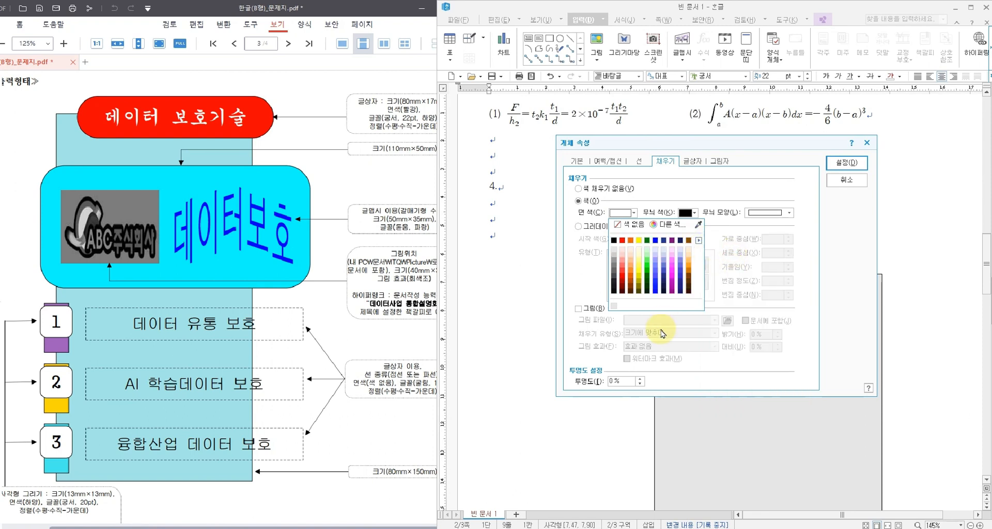
left_click(623, 240)
left_click(629, 213)
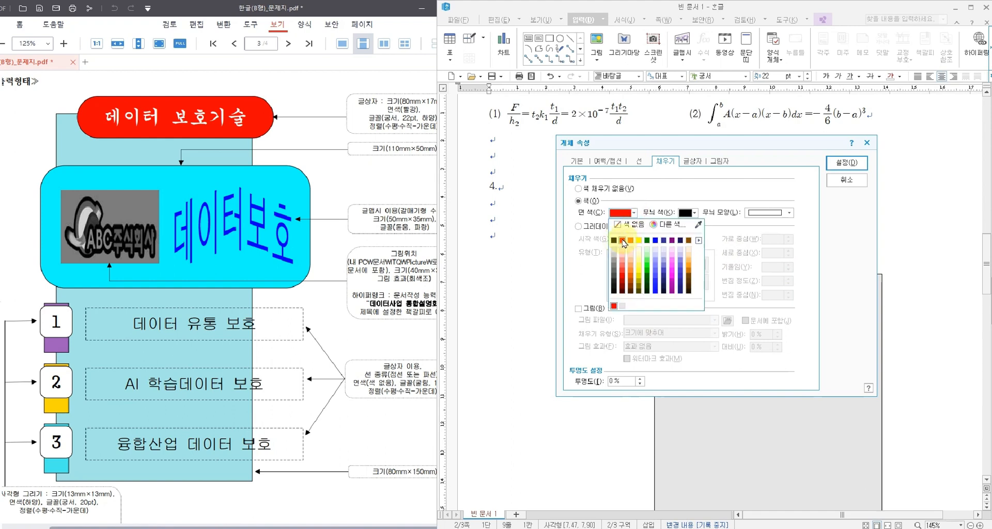
left_click(623, 241)
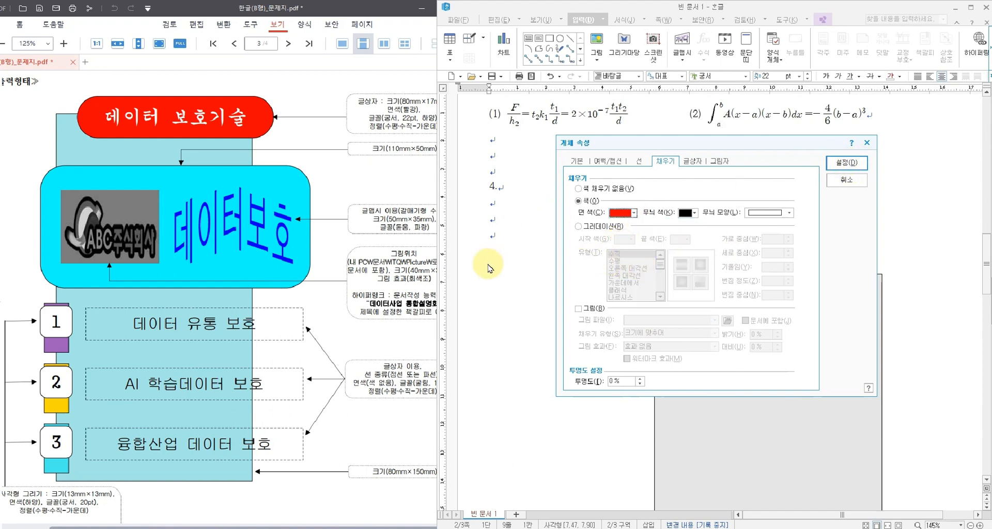
Step: Give the title text box half-round (반원) corners and apply the object properties
left_click_drag(606, 141, 510, 299)
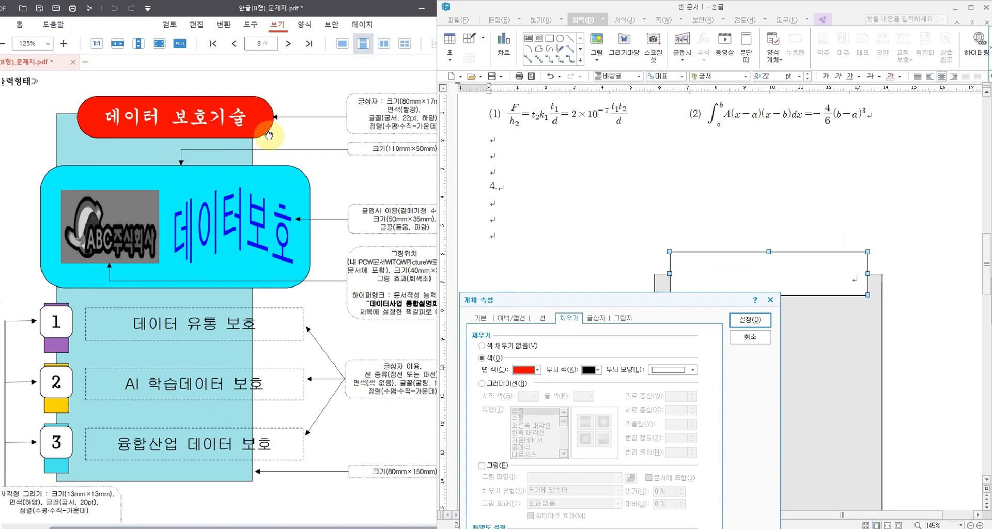
left_click_drag(555, 303, 563, 183)
left_click(552, 195)
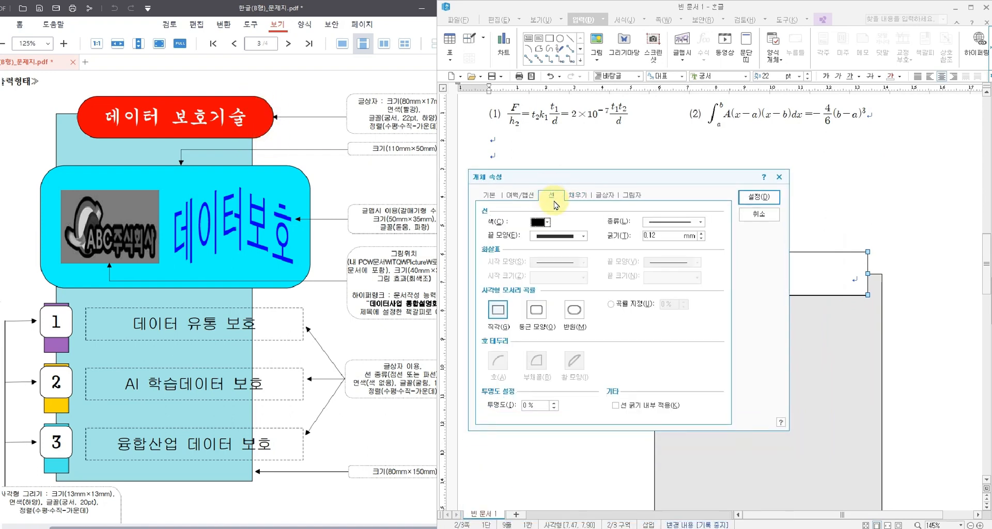
left_click(574, 310)
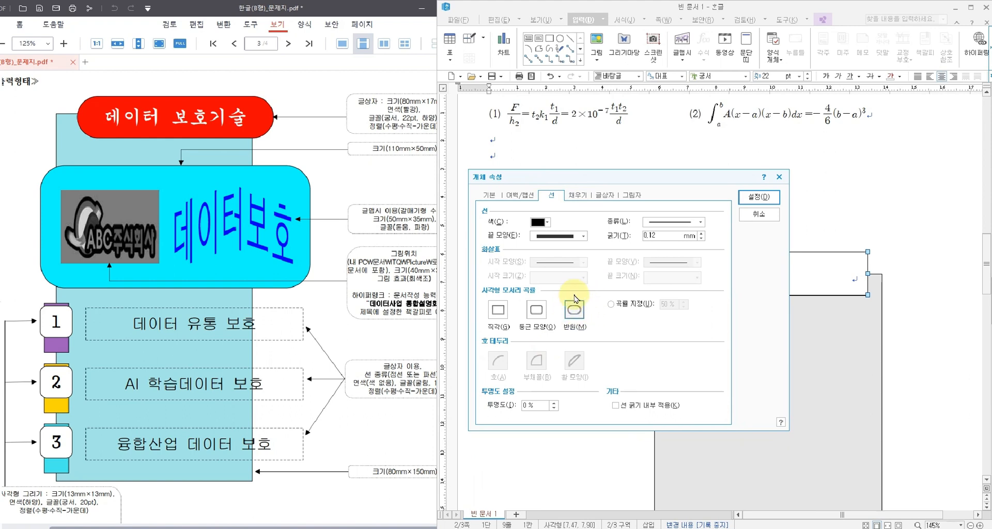
left_click(758, 197)
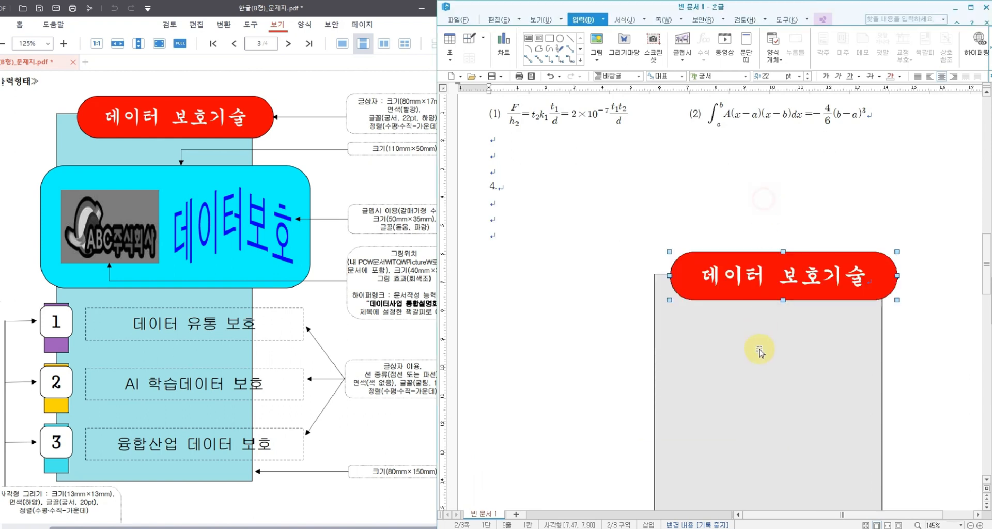
Step: Move the red title box slightly up and to the right over the grey rectangle's top edge
left_click_drag(812, 254, 814, 244)
left_click(815, 249)
scroll(801, 315, "up", 1)
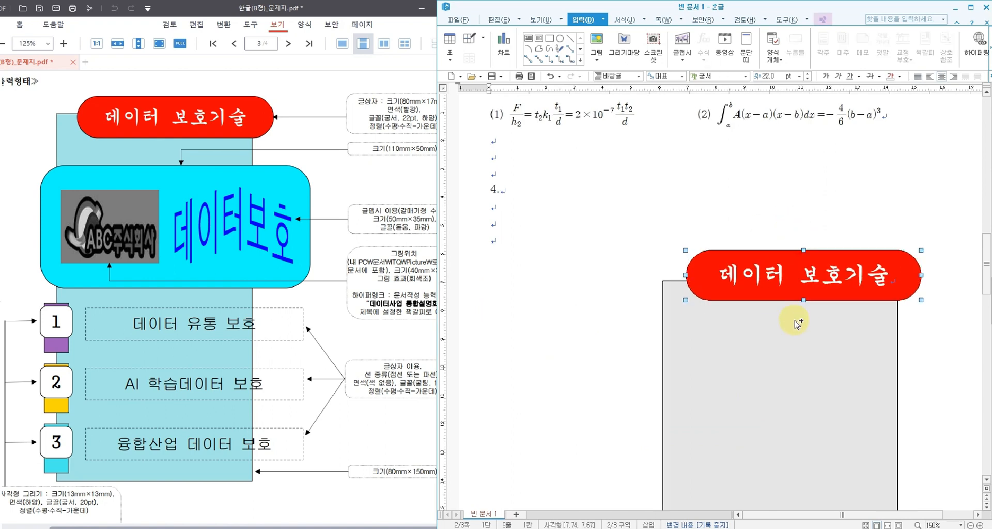
left_click_drag(810, 515, 848, 516)
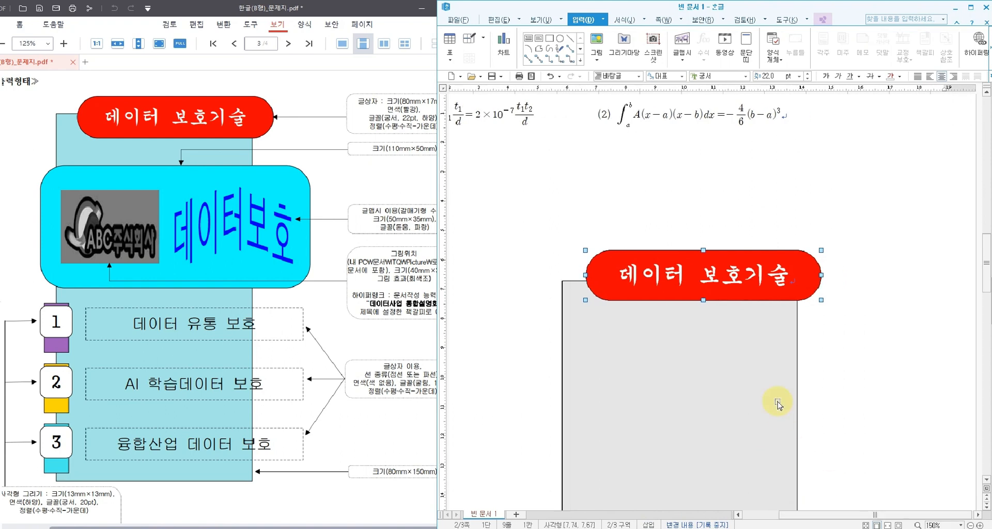
Step: Draw a rectangle about 95 mm wide and 37 mm high across the grey rectangle, below the red title box
scroll(777, 403, "down", 2)
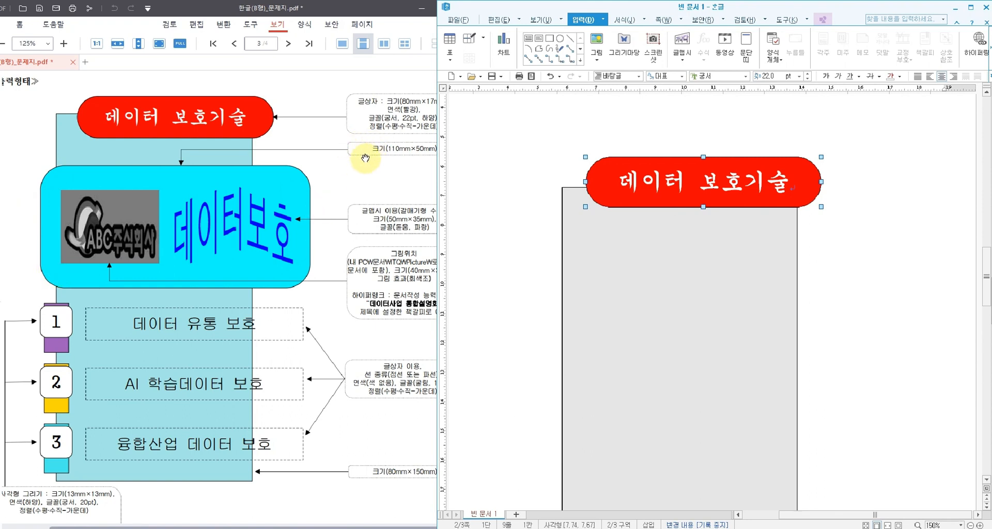
left_click(550, 40)
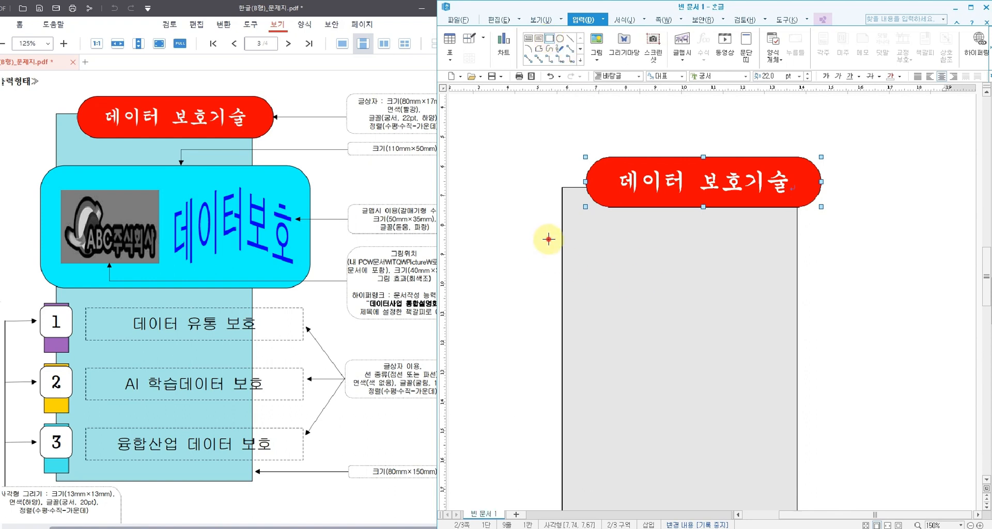
left_click_drag(549, 240, 826, 348)
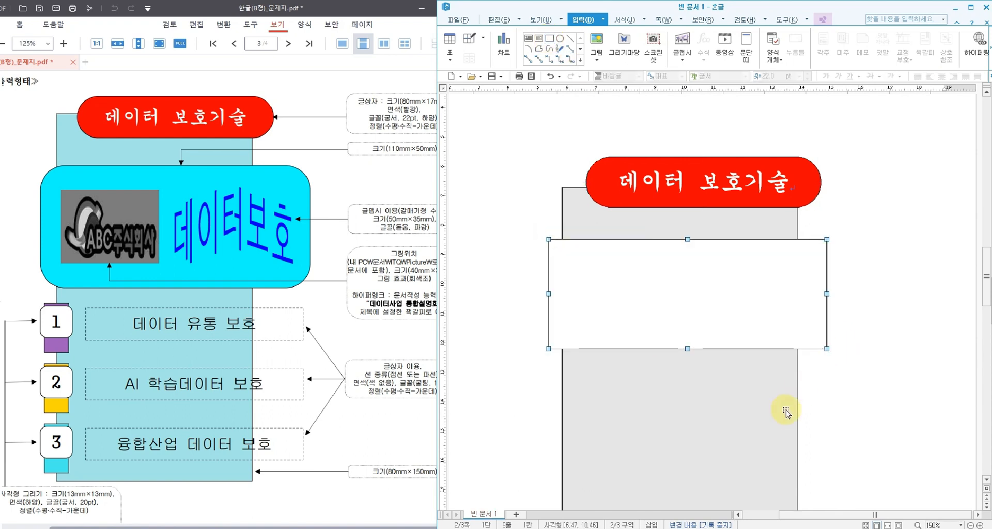
Step: Set the new white rectangle's width to 110 mm and height to 50 mm, and lock its size
double_click(612, 281)
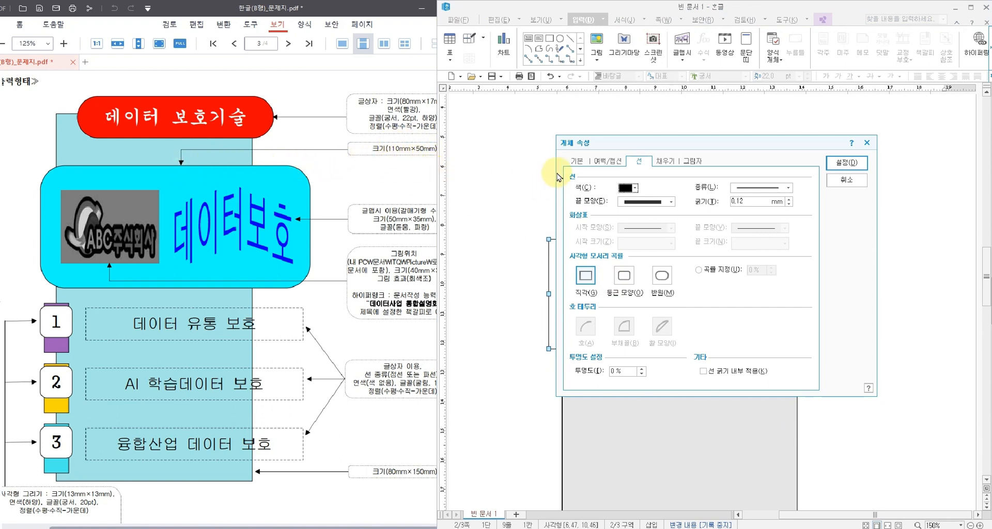
left_click(576, 161)
double_click(688, 188)
type("110")
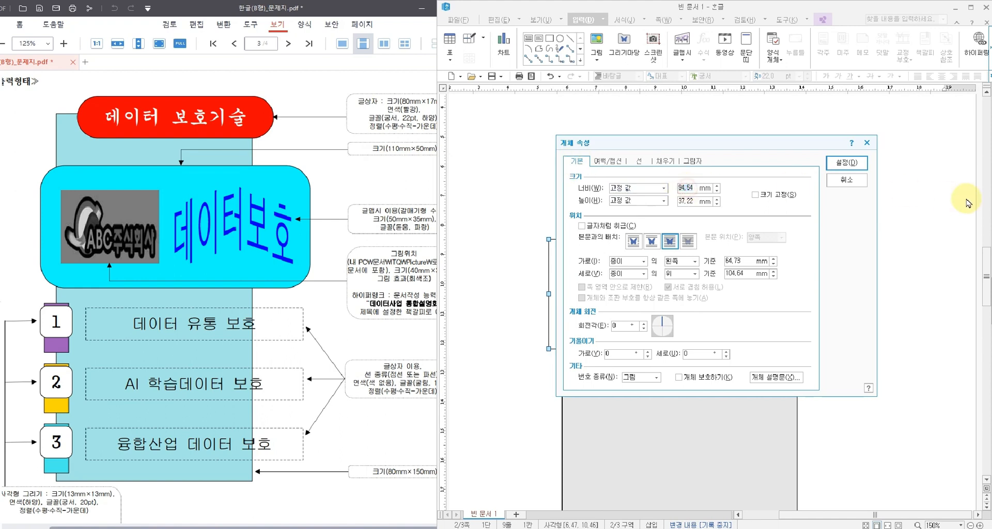
double_click(683, 200)
type("50")
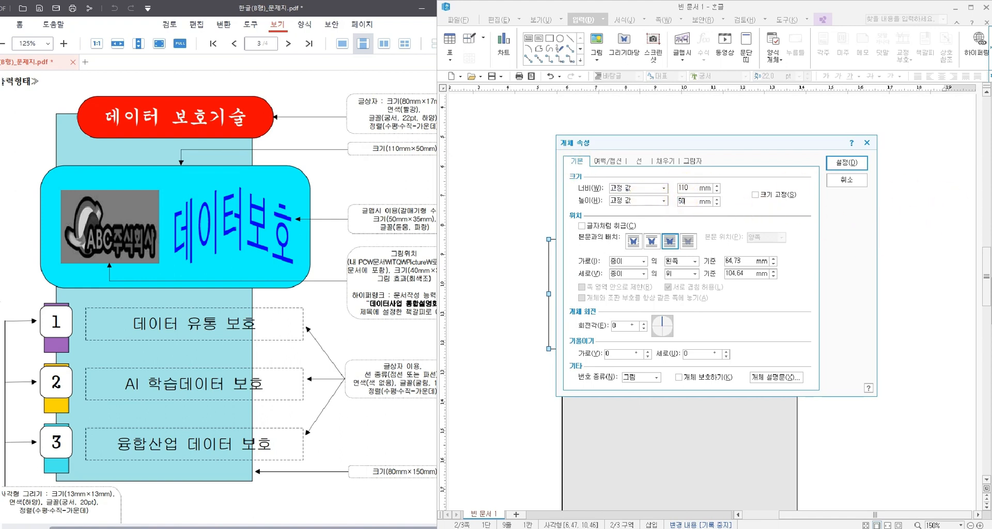
left_click(757, 194)
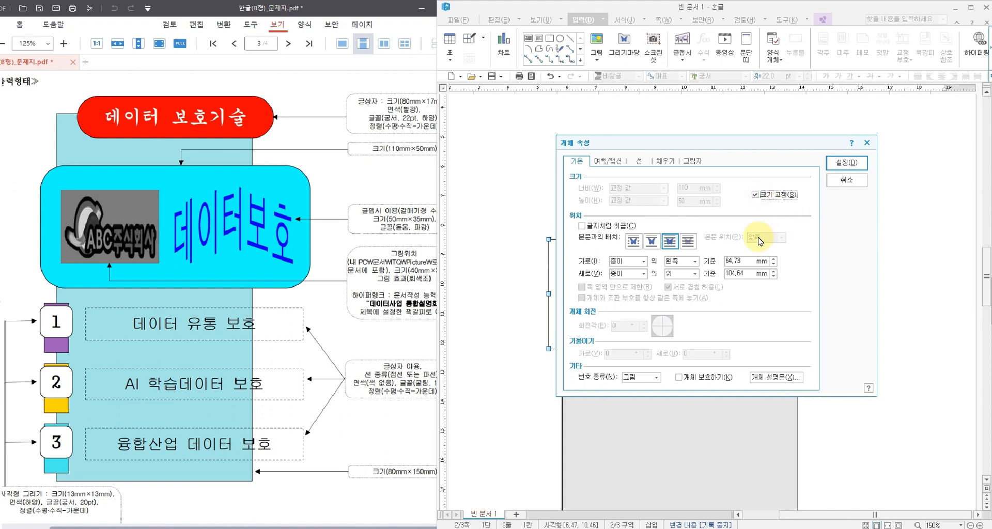
Step: Give the white rectangle rounded (둥근 모양) corners, apply the properties, and shift it slightly left and up
left_click(639, 161)
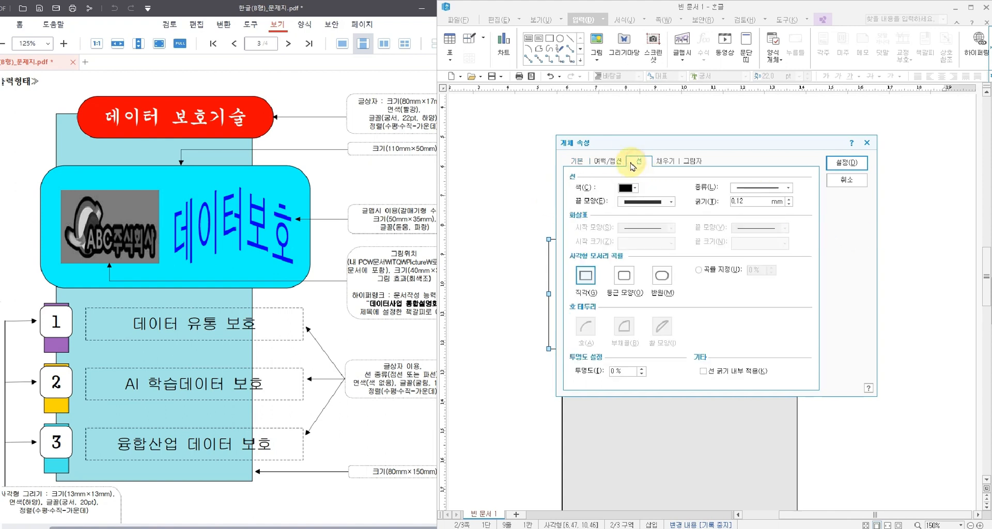
left_click(622, 276)
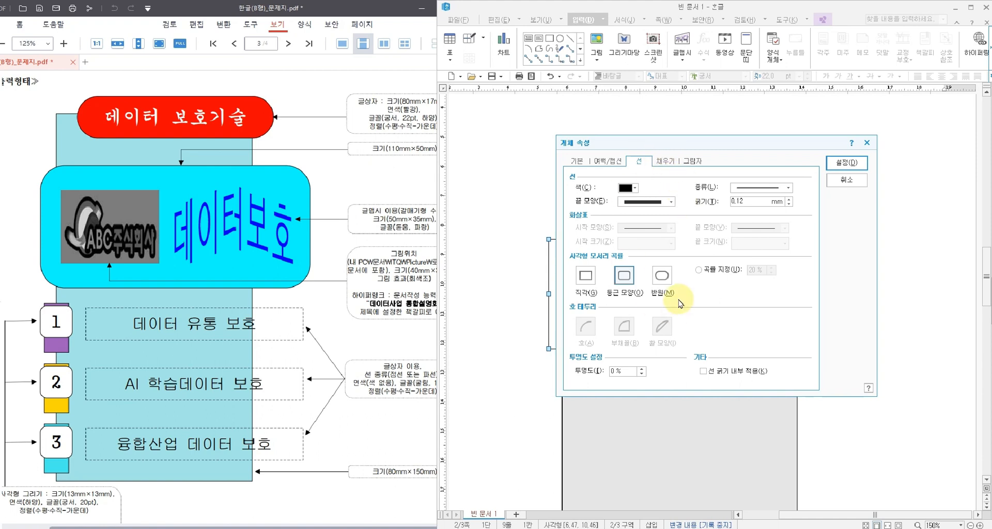
left_click(846, 163)
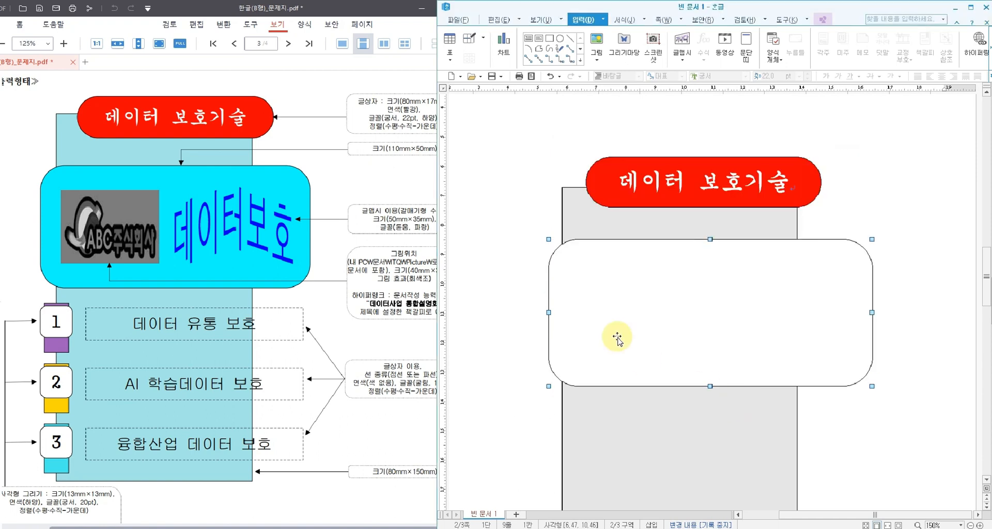
mouse_move(657, 305)
left_mouse_down()
mouse_move(645, 304)
mouse_move(649, 312)
left_mouse_up()
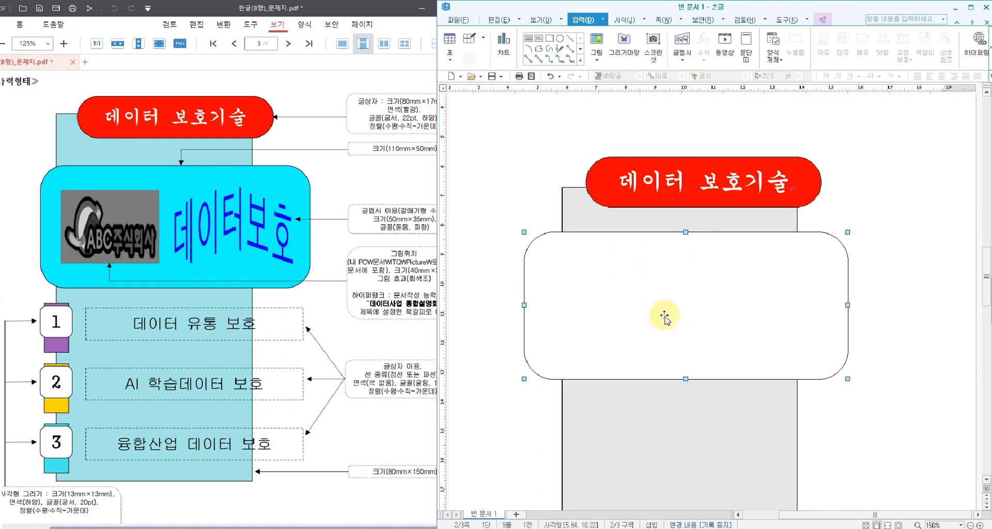
Step: Fill the rounded rectangle with black 80% lighter (검정 80% 밝게) and centre it under the red title box
left_click(823, 22)
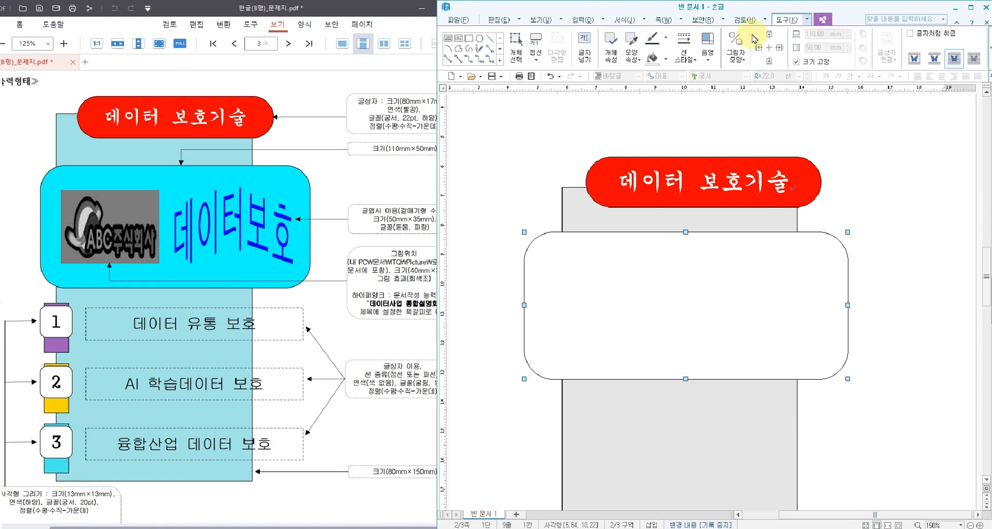
left_click(664, 62)
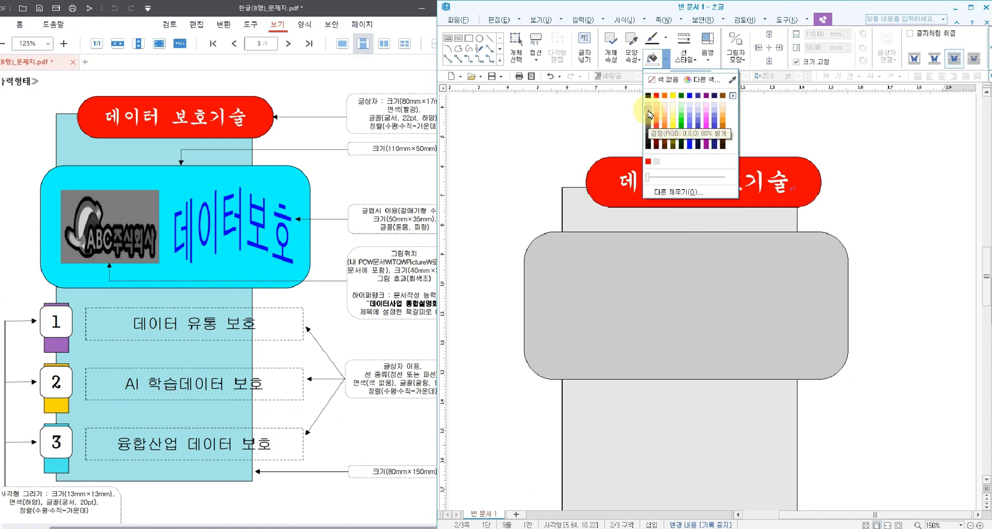
left_click(650, 115)
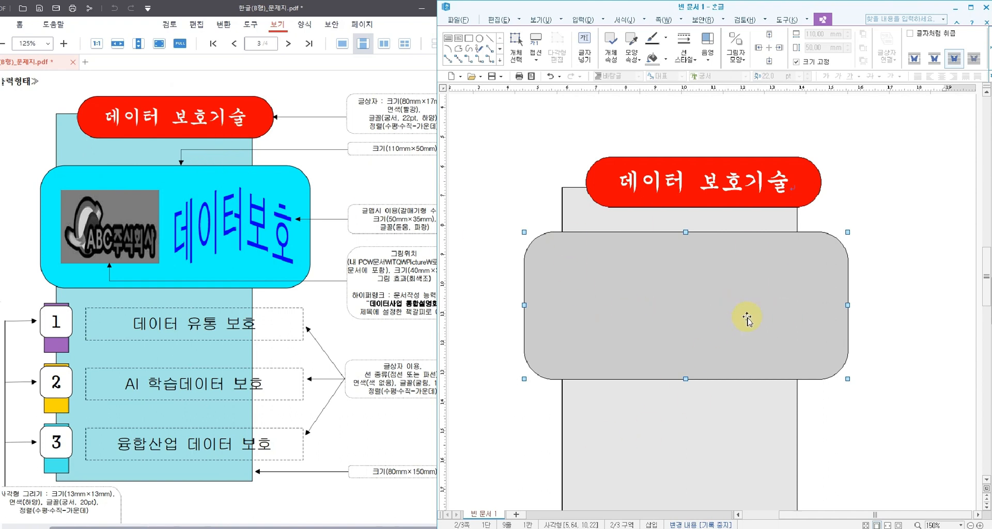
left_click_drag(729, 318, 712, 319)
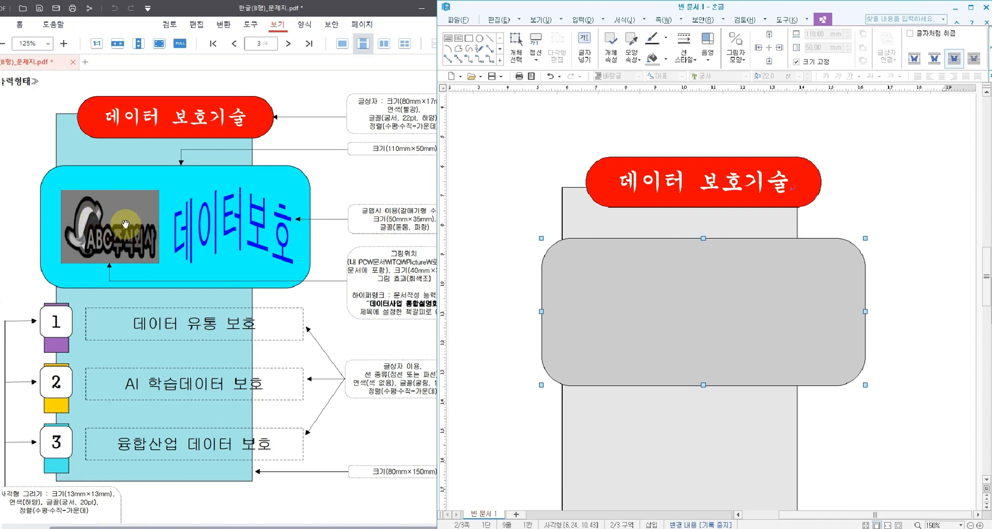
Step: Start inserting a picture from the empty line below number 4 and browse the documents library to the ITQ\Picture folder
left_click(478, 166)
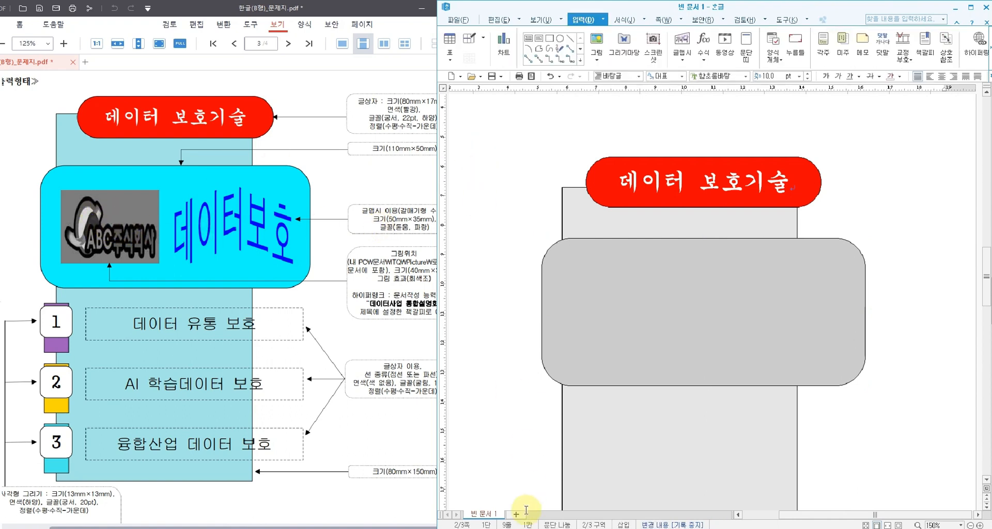
left_click_drag(781, 516, 753, 516)
scroll(472, 124, "up", 1)
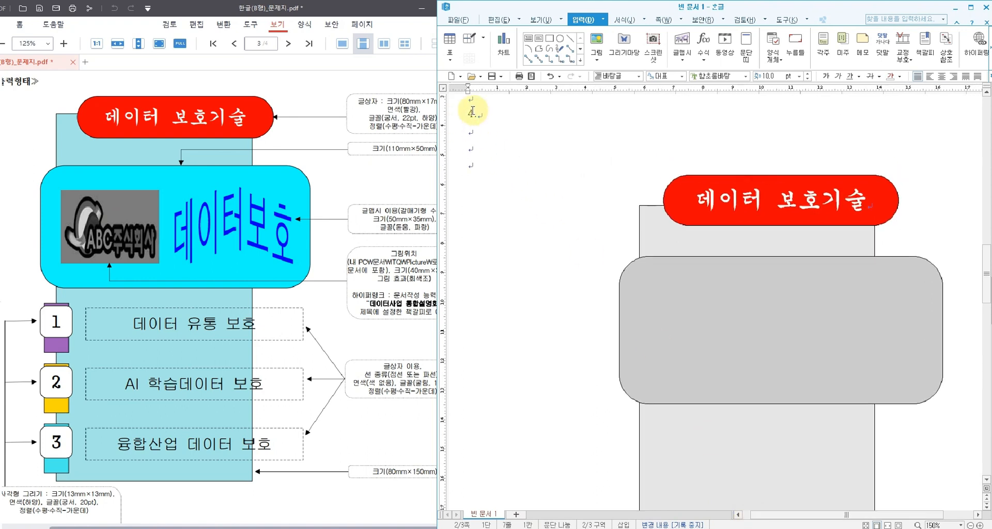
left_click(472, 133)
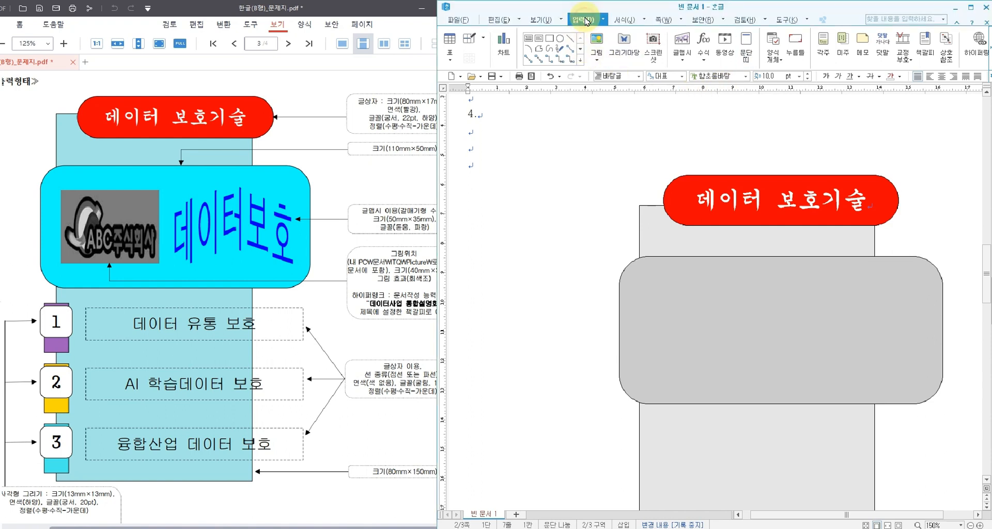
left_click(597, 44)
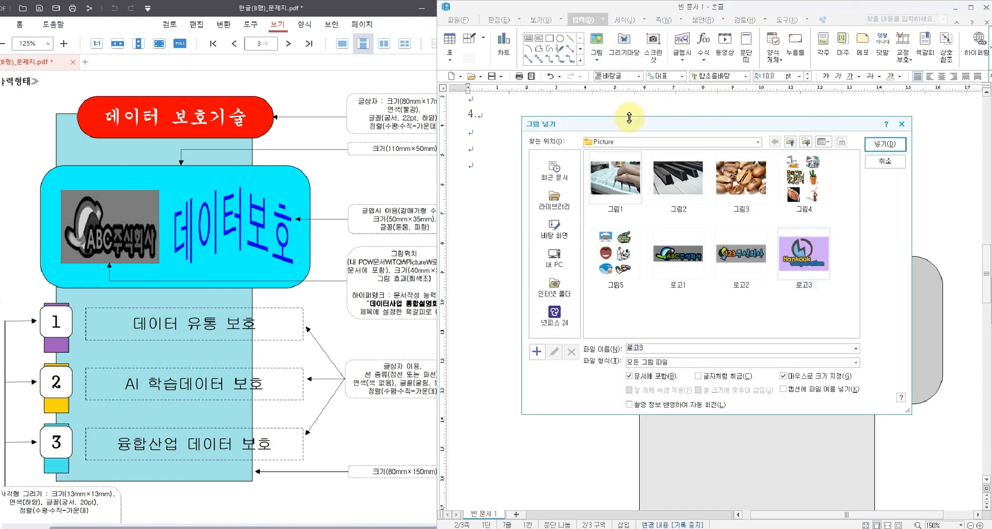
left_click_drag(628, 124, 605, 107)
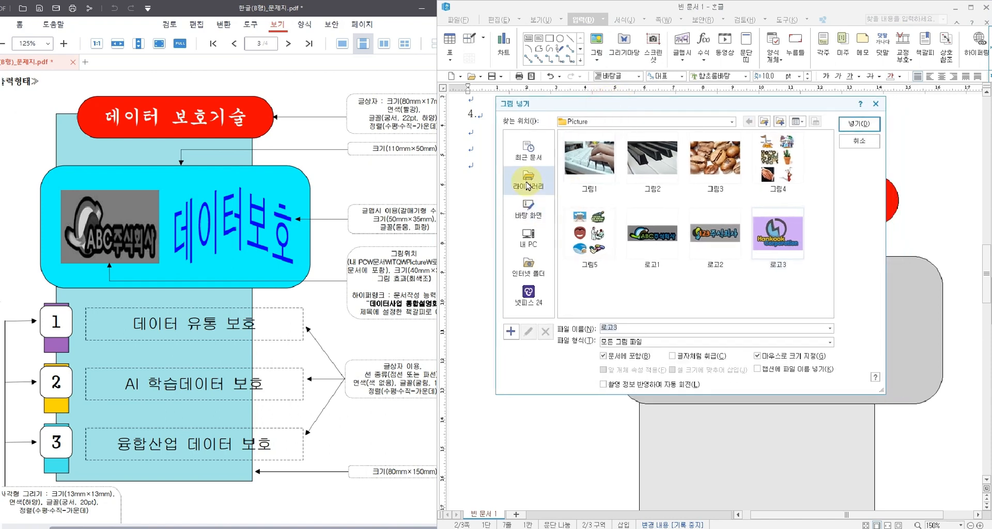
left_click(538, 187)
double_click(582, 152)
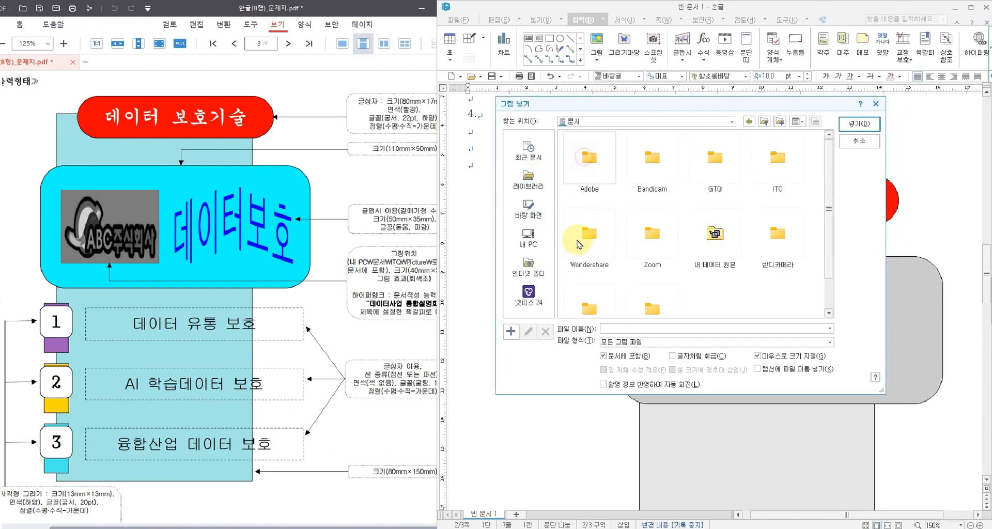
left_click(769, 162)
double_click(770, 162)
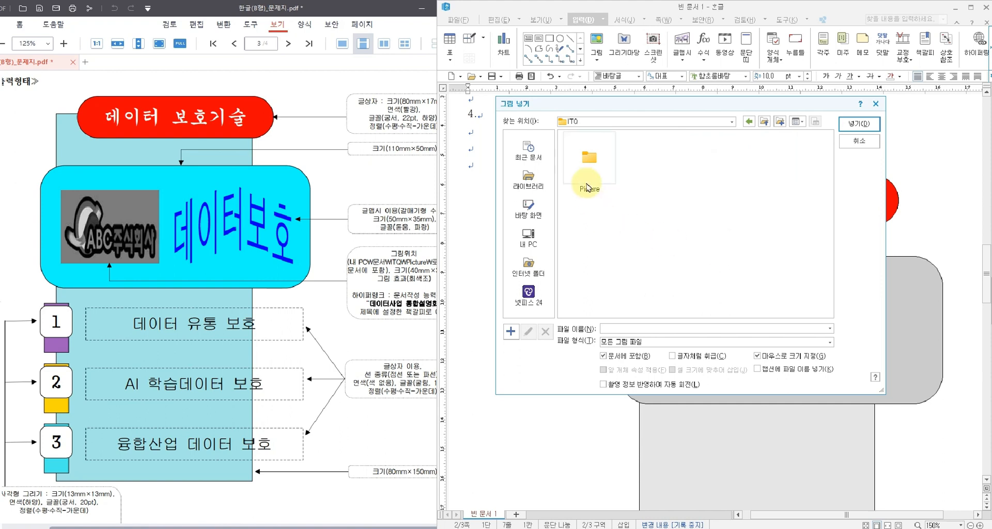
double_click(588, 164)
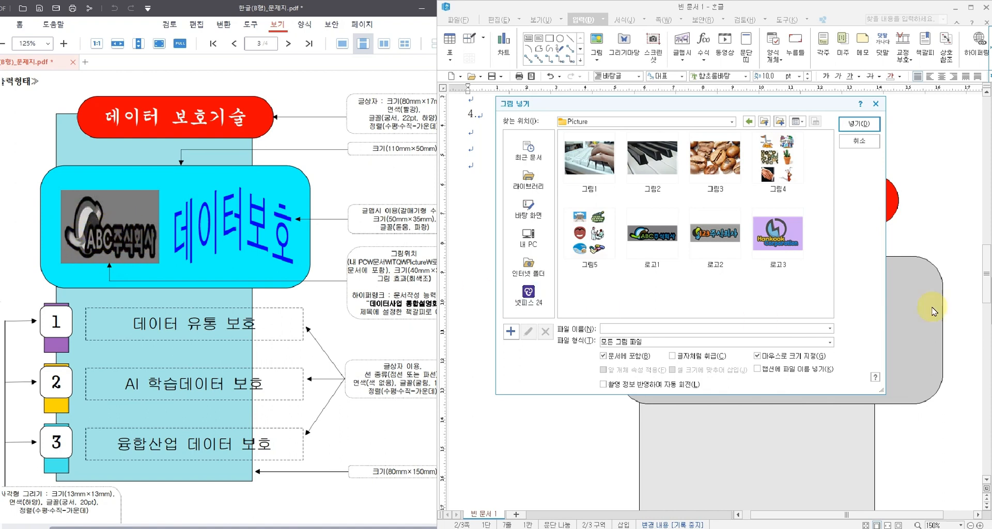
Step: Insert the picture 로고1 beside question number 4, drawn about 61 mm wide and 20 mm high
left_click(655, 239)
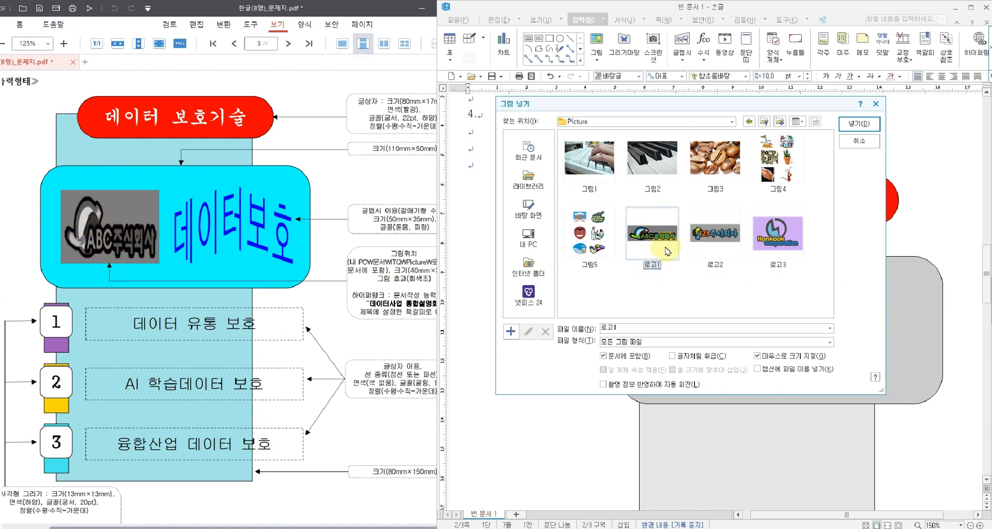
left_click_drag(592, 345, 655, 364)
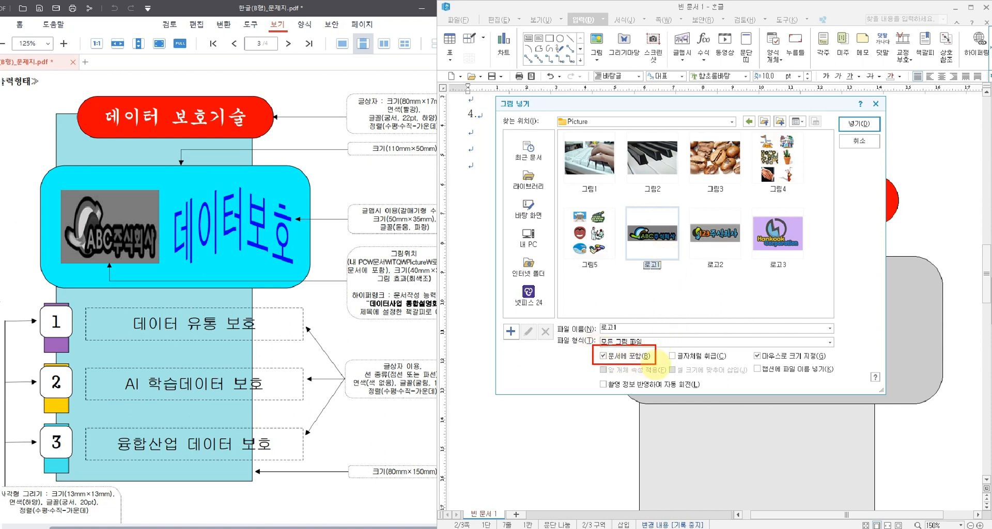
left_click_drag(651, 330, 670, 325)
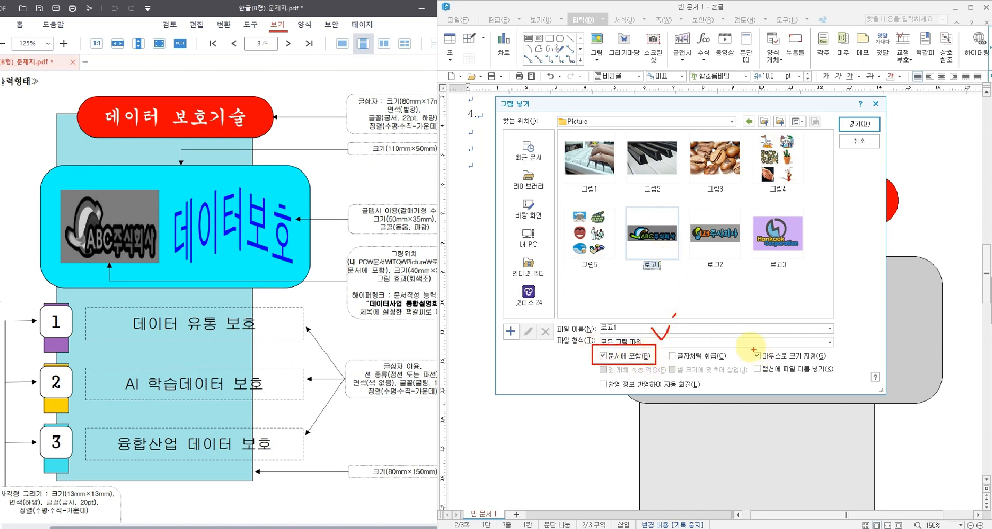
left_click_drag(747, 345, 838, 364)
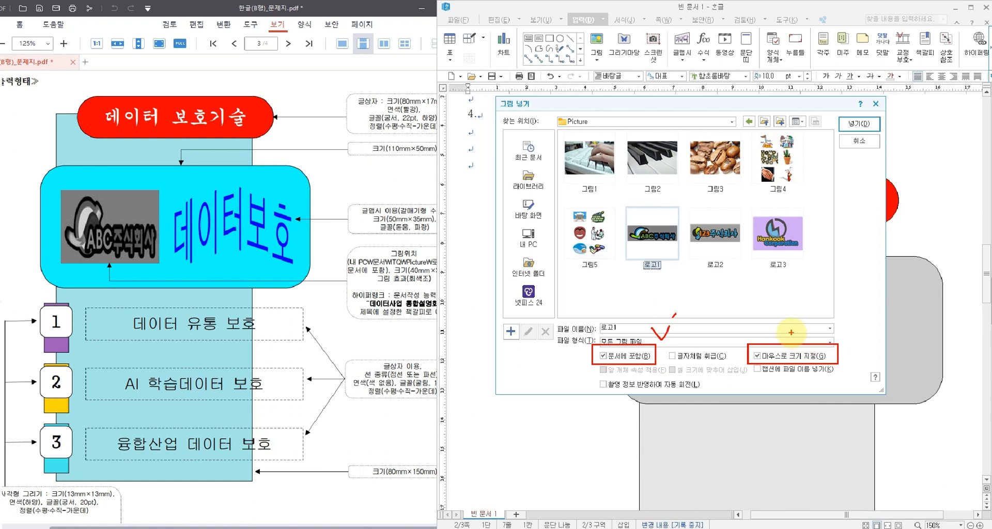
left_click_drag(791, 332, 817, 316)
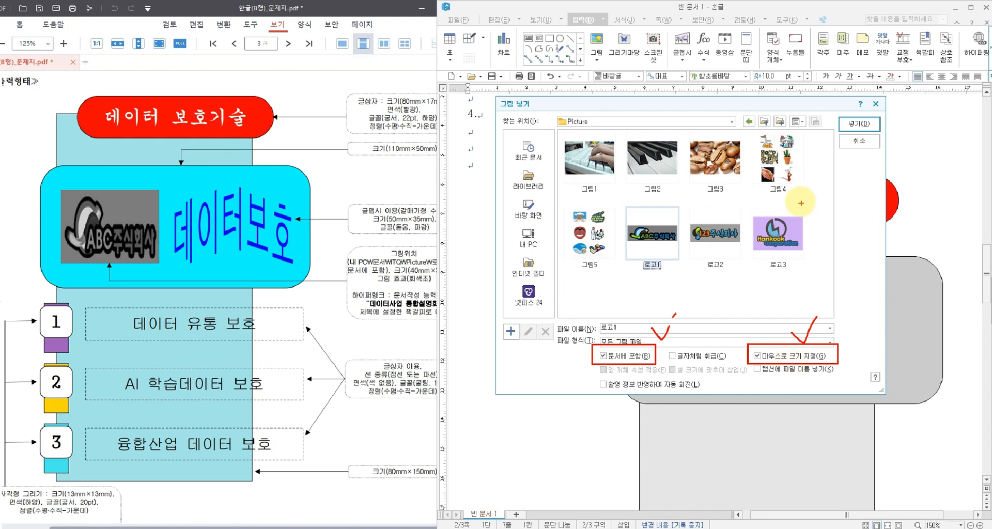
key("Escape")
left_click(860, 125)
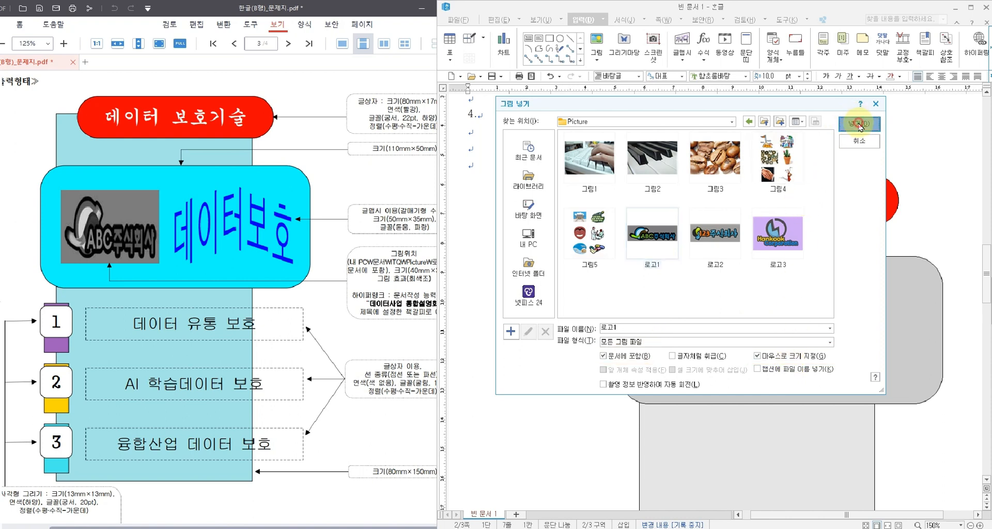
left_click_drag(489, 111, 553, 165)
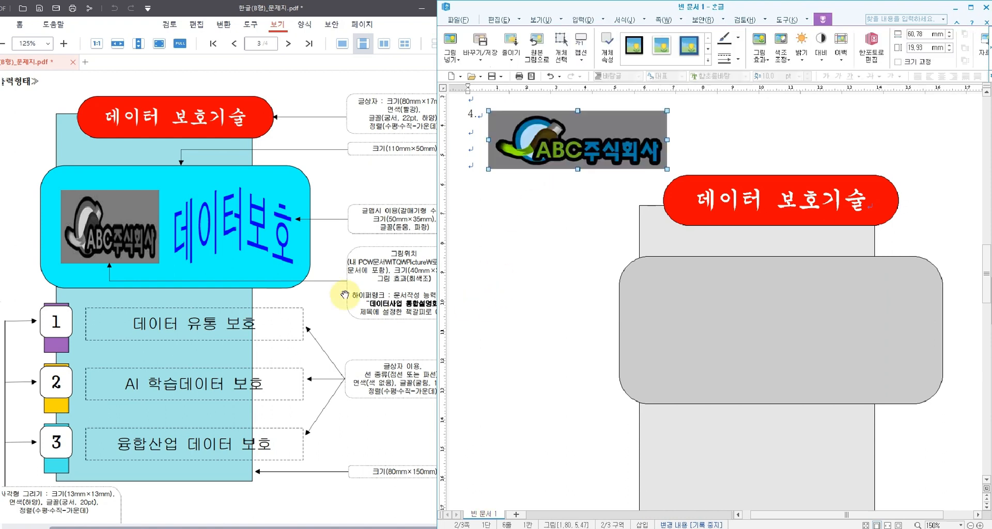
Step: Check the logo specification on the exam sheet, set the logo picture to 40 mm wide and 35 mm high, and fix its size (크기 고정)
left_click(382, 277)
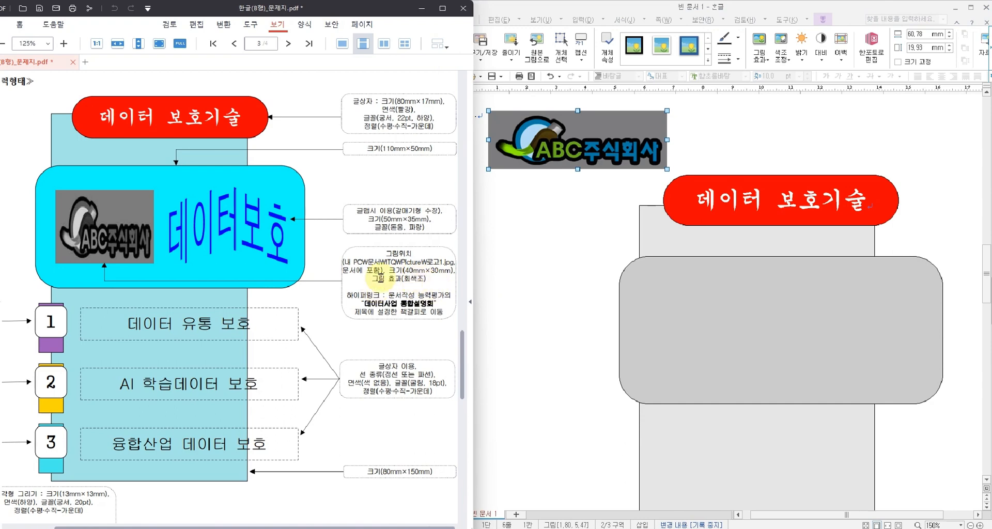
scroll(289, 258, "left", 1)
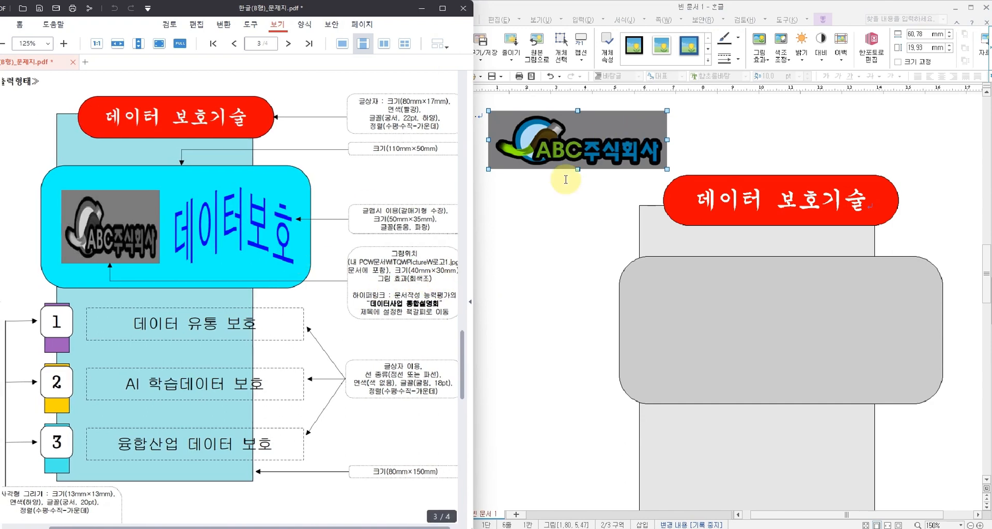
left_click(566, 176)
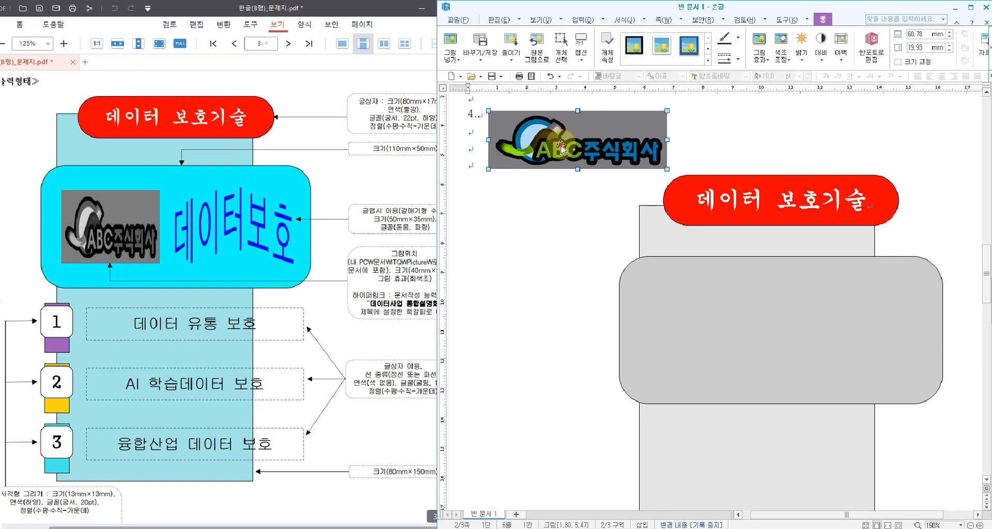
double_click(561, 148)
left_click_drag(538, 147, 532, 204)
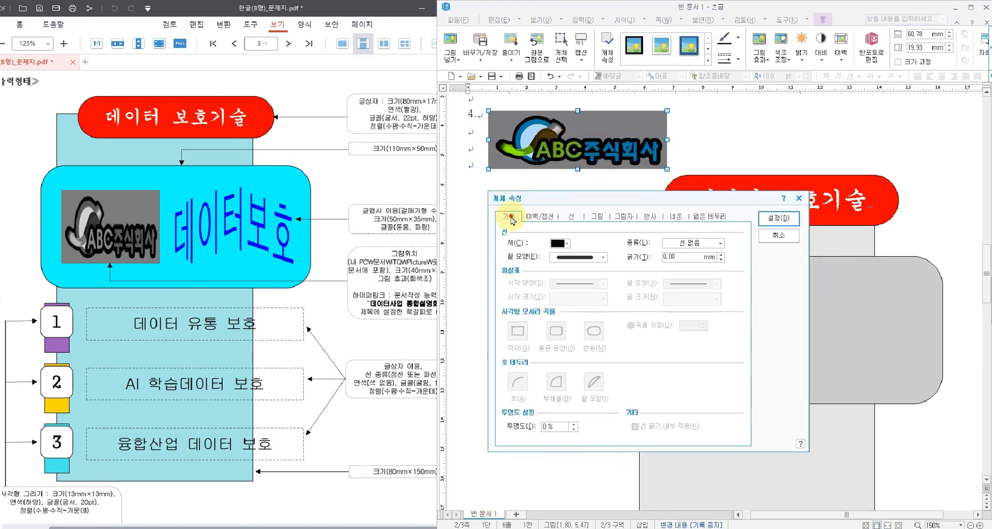
left_click(510, 217)
double_click(617, 244)
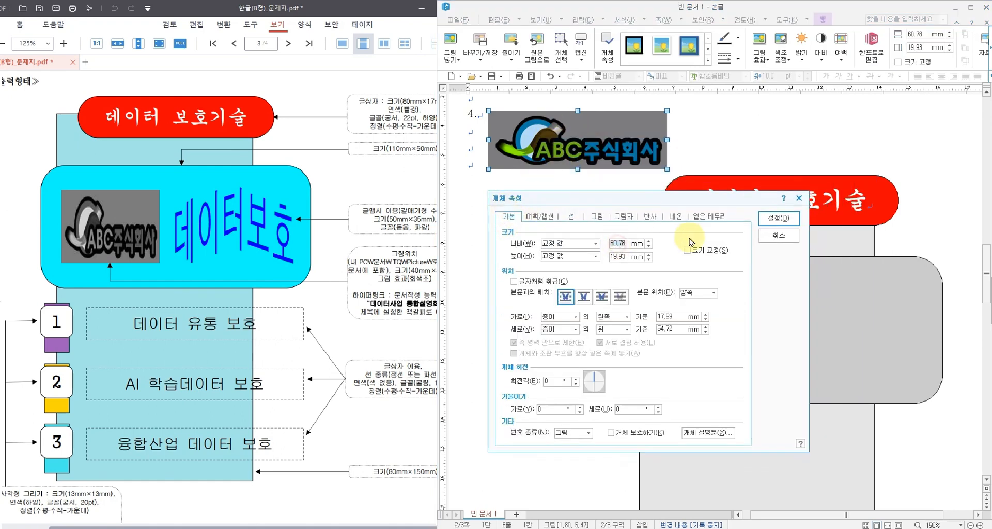
type("40")
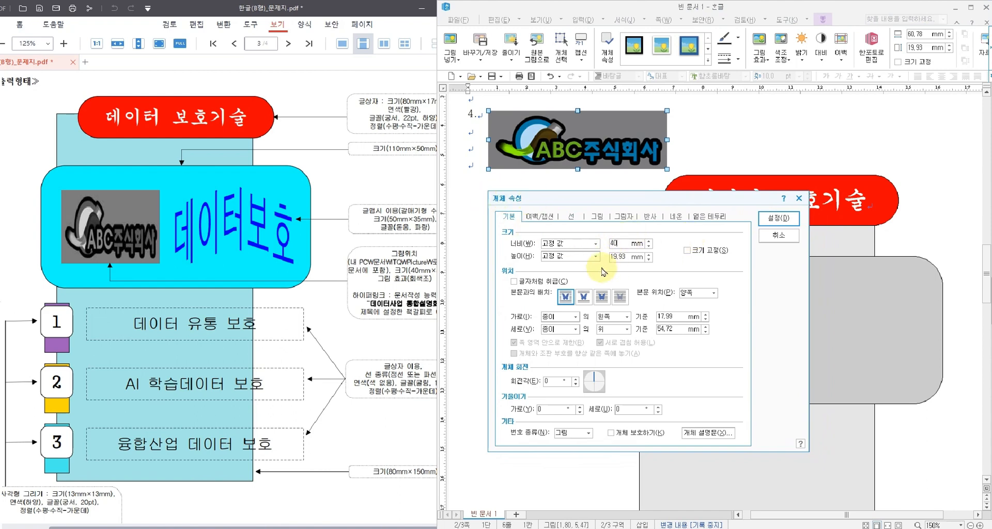
double_click(620, 257)
type("35")
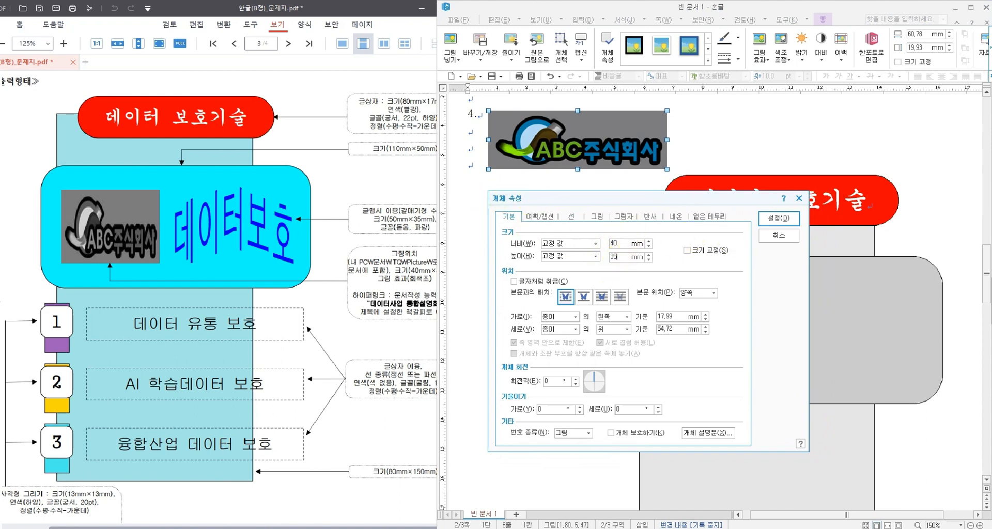
left_click(696, 250)
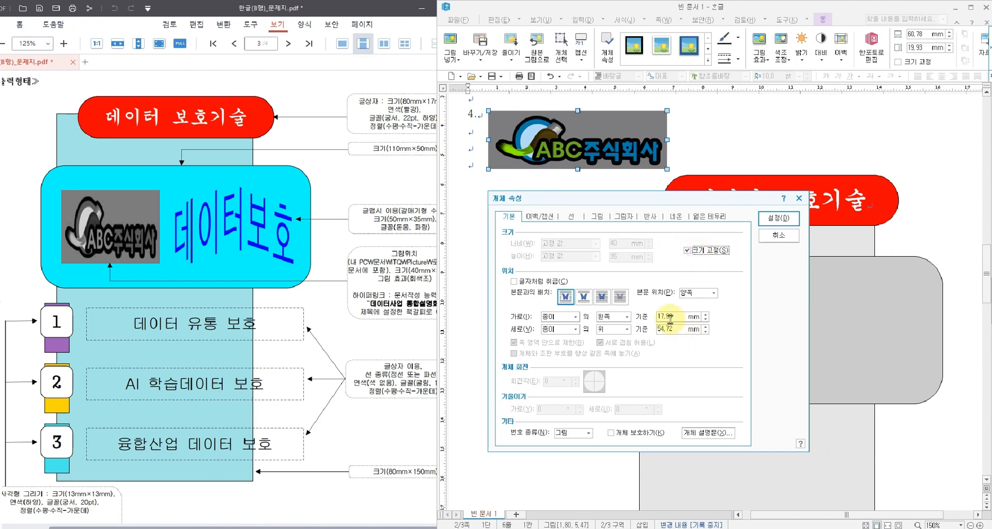
Step: Give the logo picture the greyscale (회색조) effect and apply the object properties
left_click(596, 217)
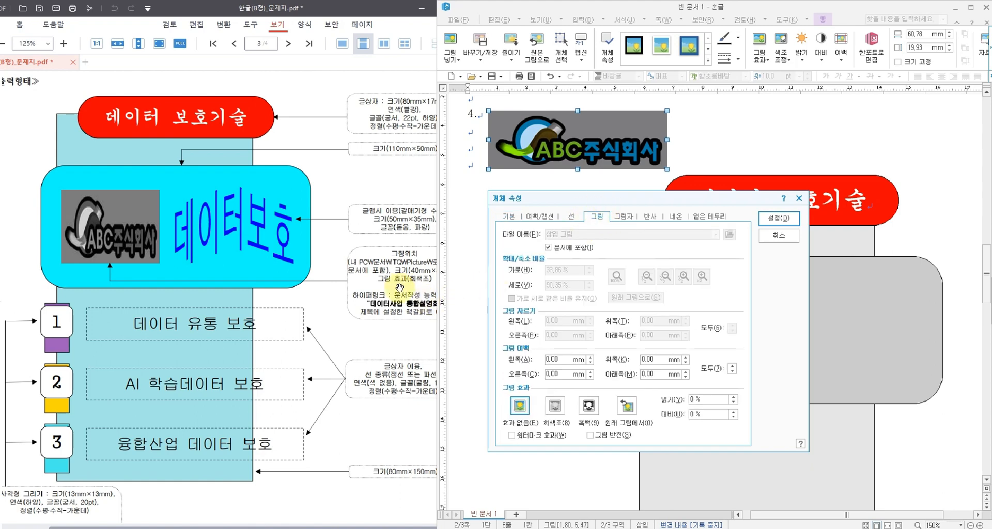
left_click(554, 406)
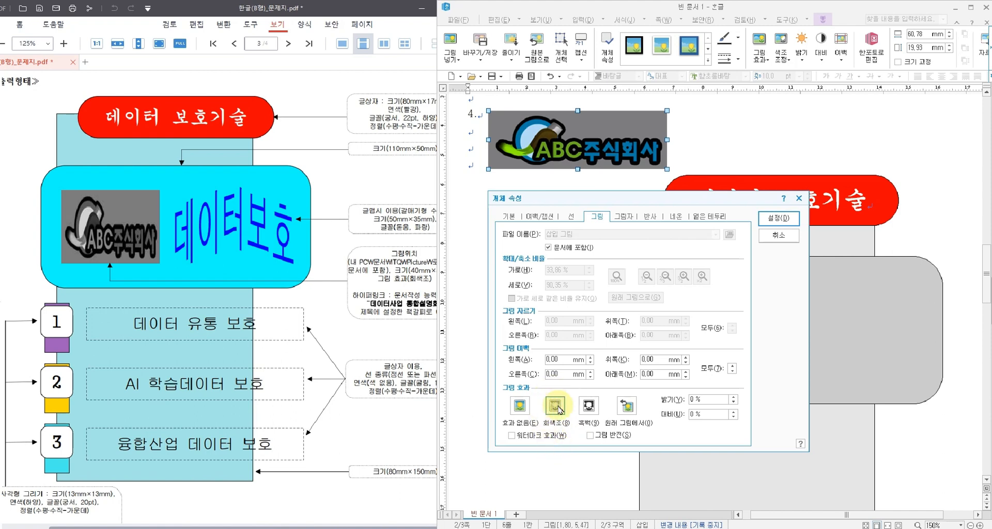
left_click(778, 218)
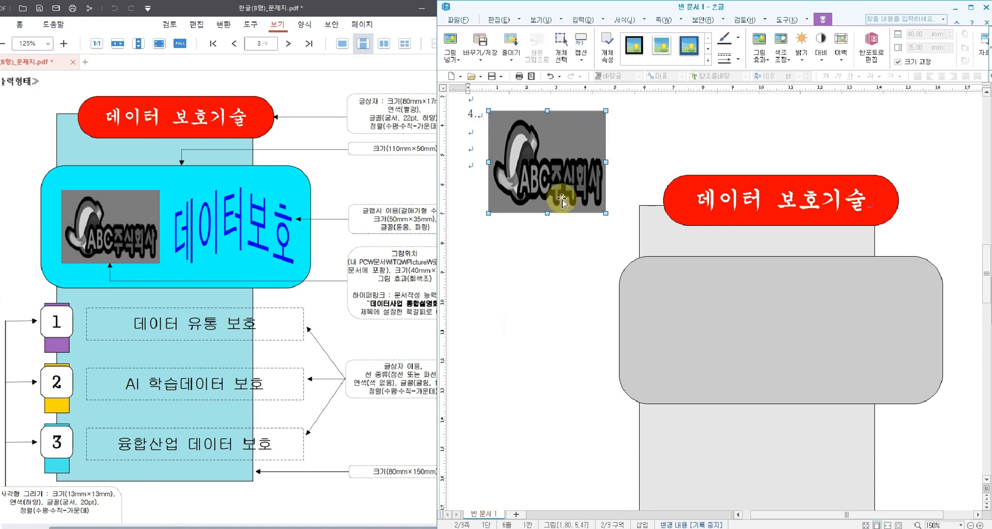
Step: Set the logo picture to sit in front of the text and place it in the left half of the grey rounded rectangle
left_click_drag(545, 164, 593, 259)
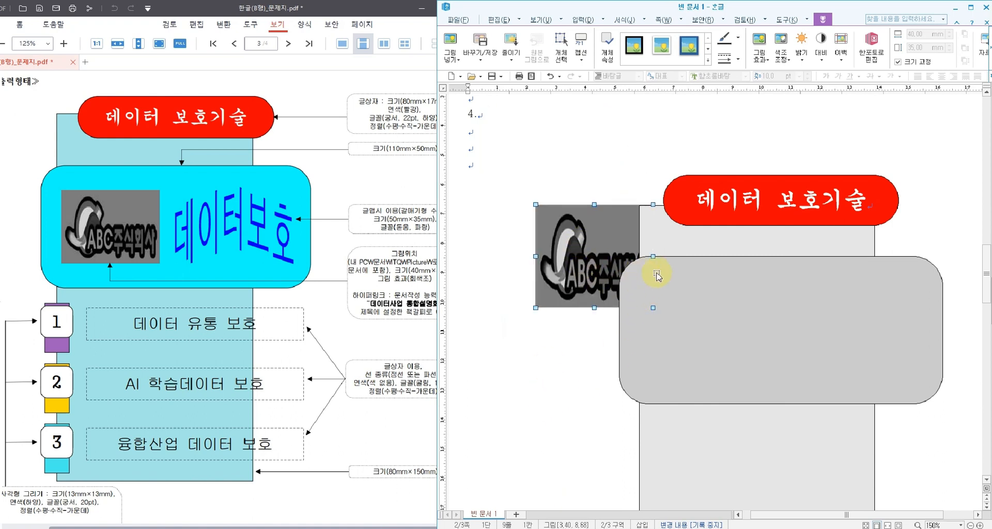
left_click_drag(612, 268, 528, 208)
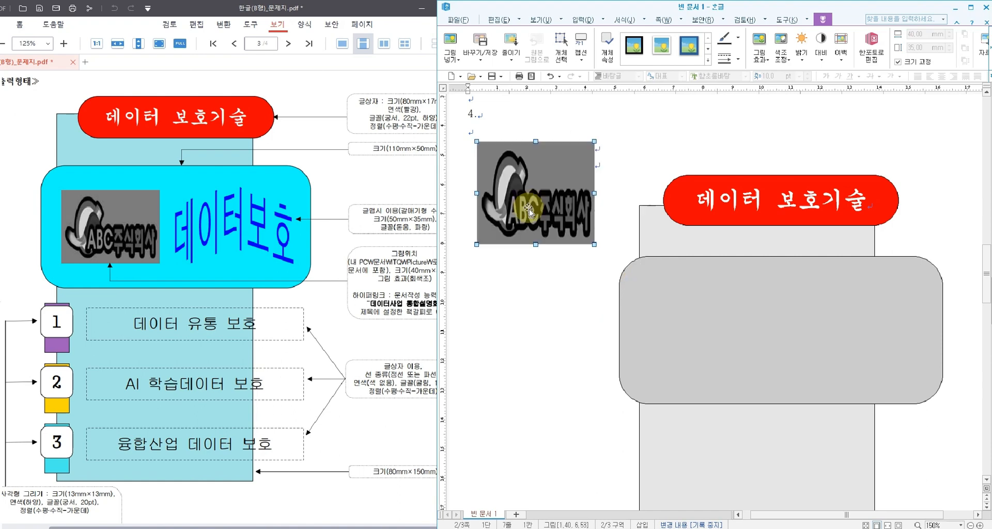
double_click(529, 199)
left_click(575, 161)
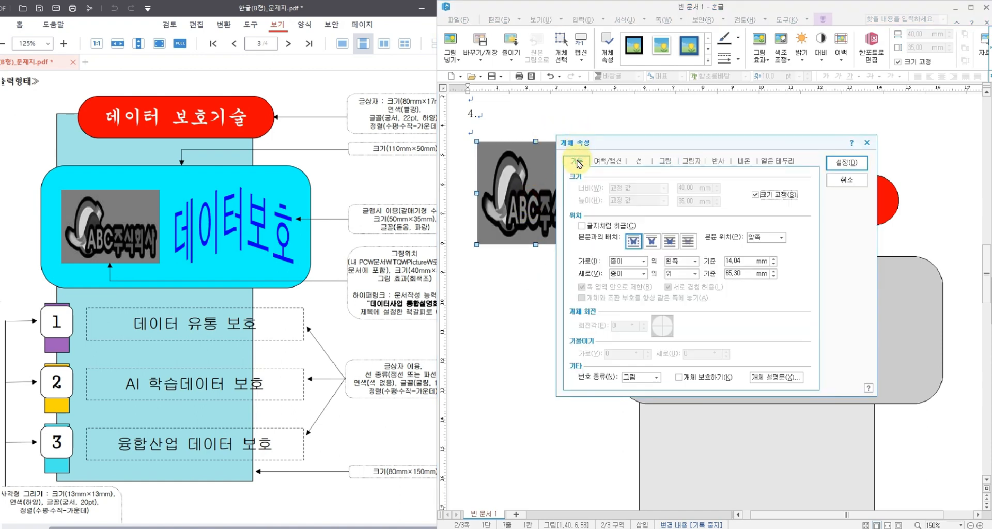
left_click(666, 162)
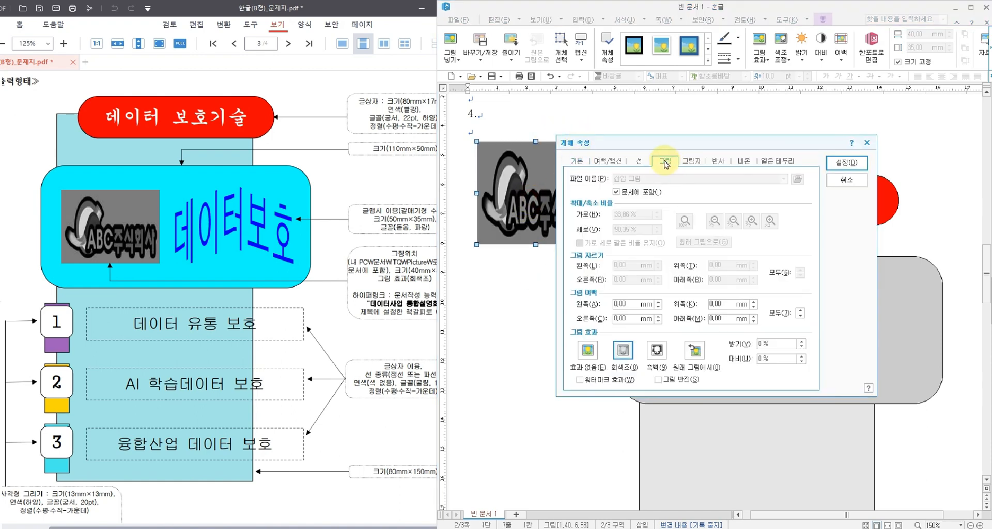
left_click(578, 163)
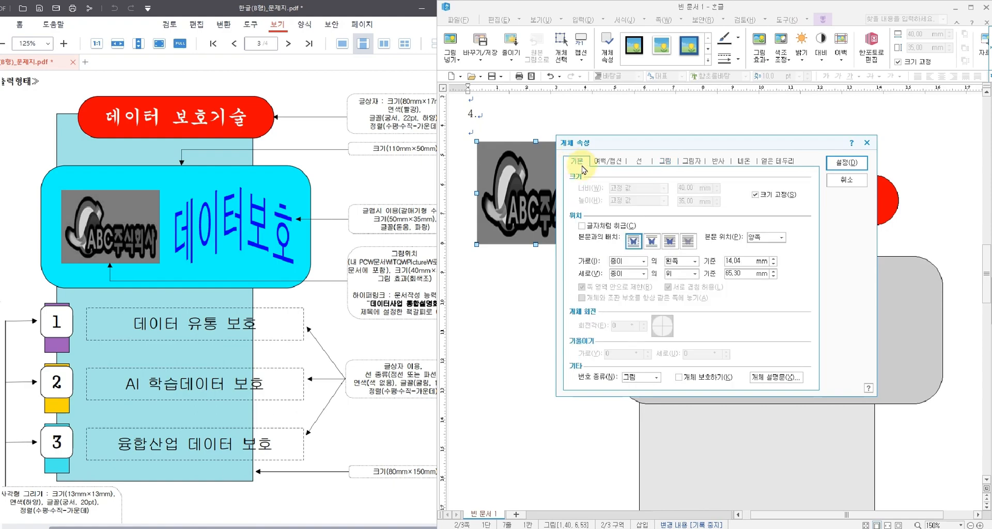
left_click(669, 242)
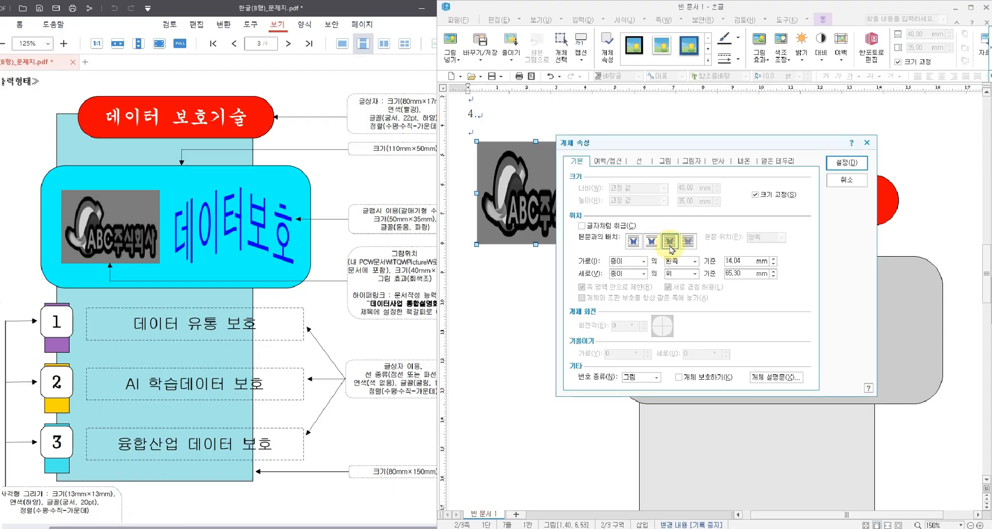
left_click(846, 163)
left_click_drag(555, 229, 600, 271)
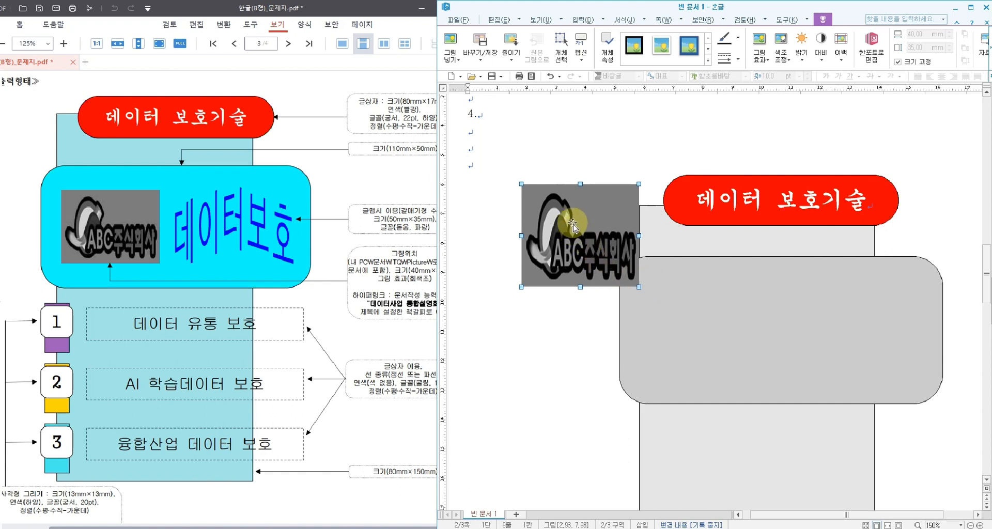
left_click_drag(572, 223, 698, 317)
Step: Correct the logo picture's height to 30 mm with its size fixed (크기 고정), and apply the properties
left_click(342, 289)
double_click(677, 325)
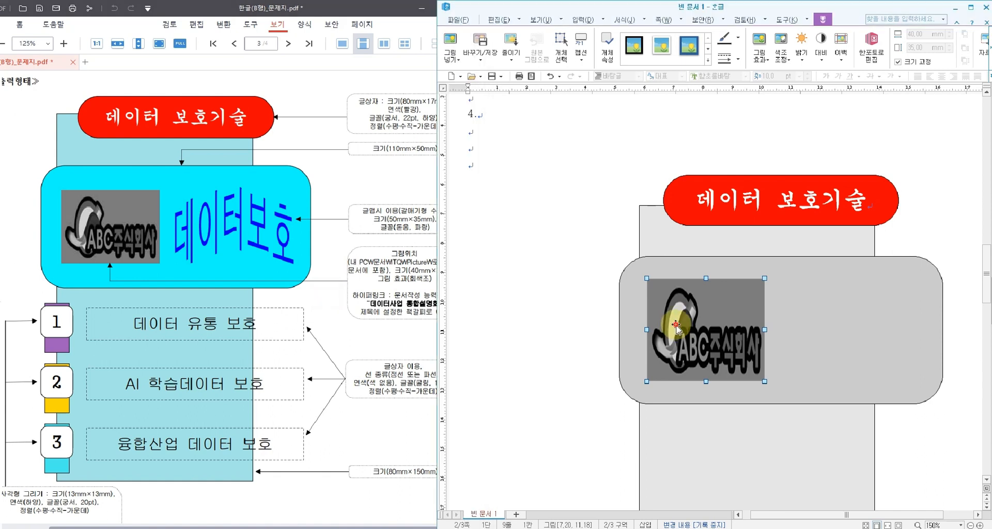
left_click_drag(697, 201, 644, 199)
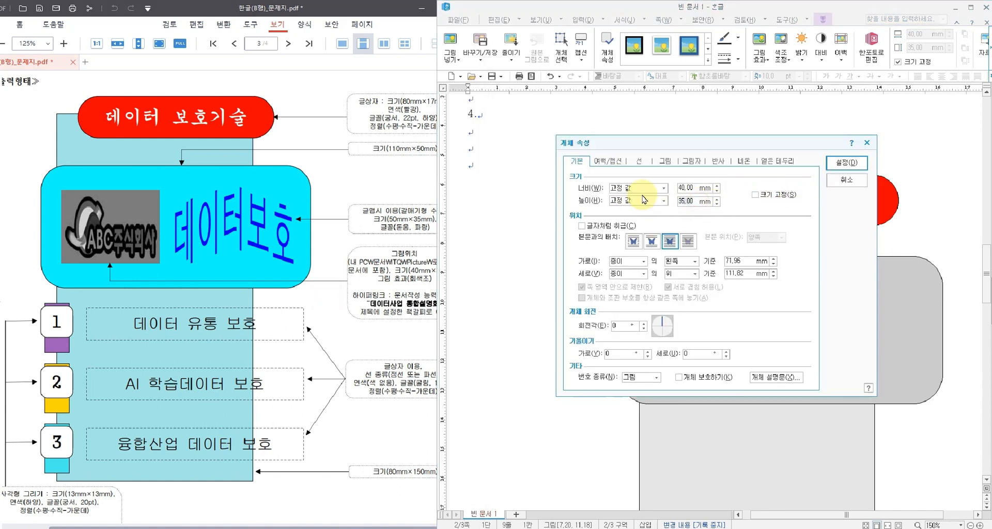
type("30")
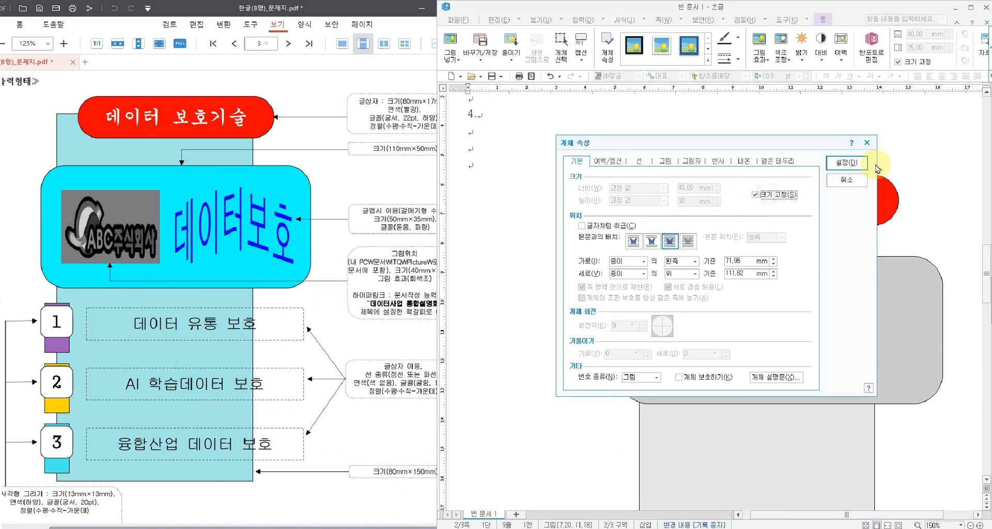
left_click(847, 162)
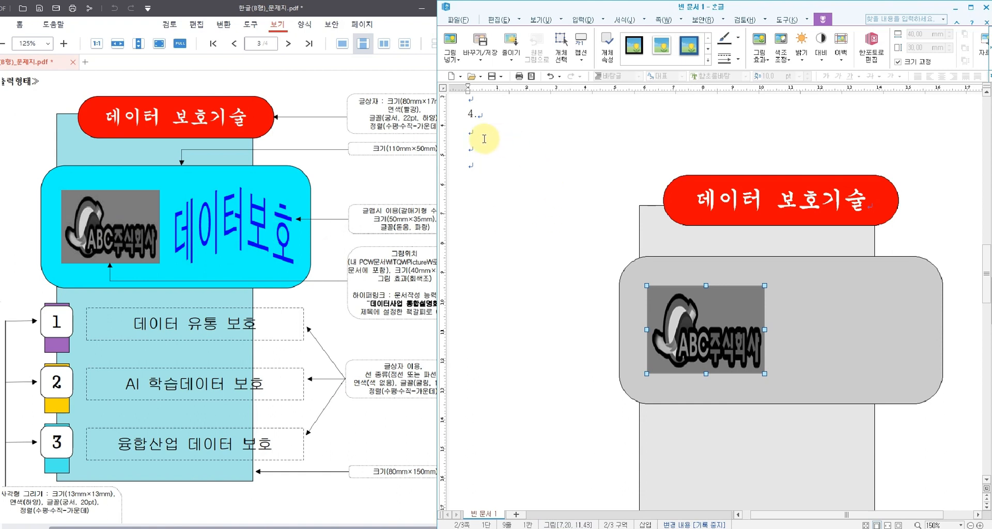
Step: Start a 글맵시 word art on the empty line below number 4 with the text 데이터보호
left_click(469, 129)
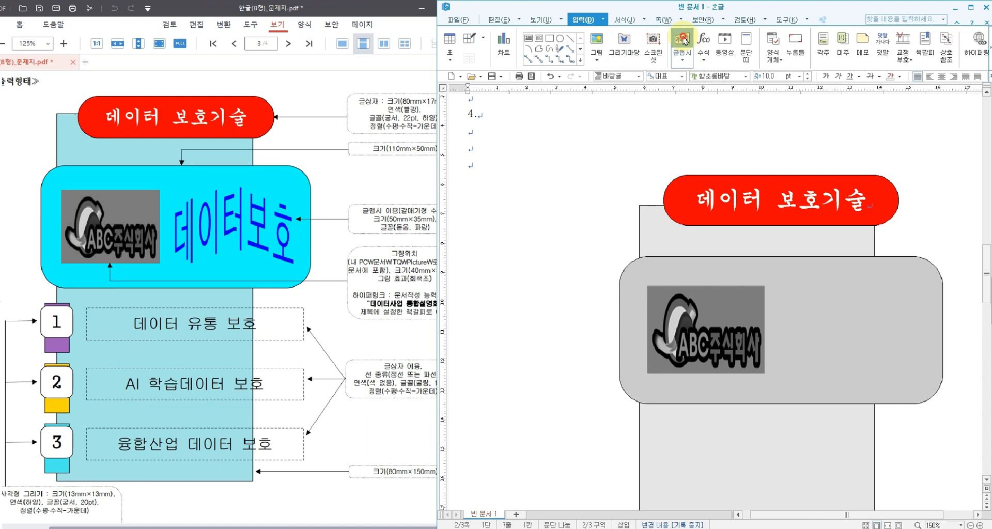
left_click(683, 41)
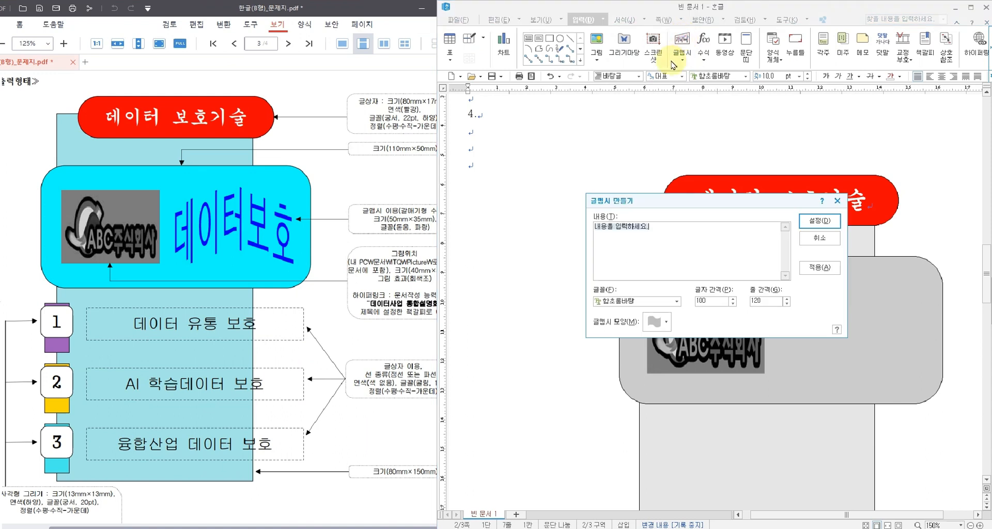
left_click_drag(620, 199, 569, 170)
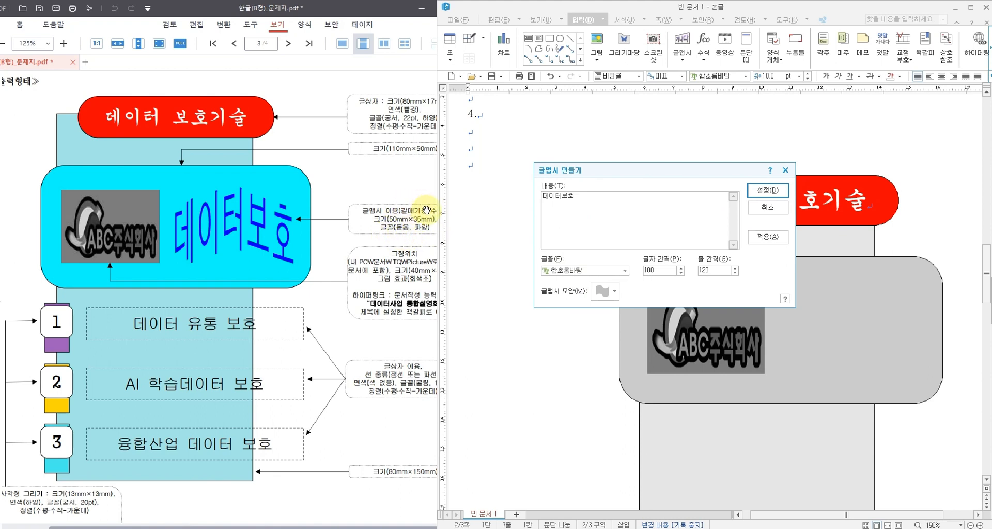
Step: Set the word art's font to 돋움, choose the 갈매기형 수장 shape, and insert it
left_click(625, 271)
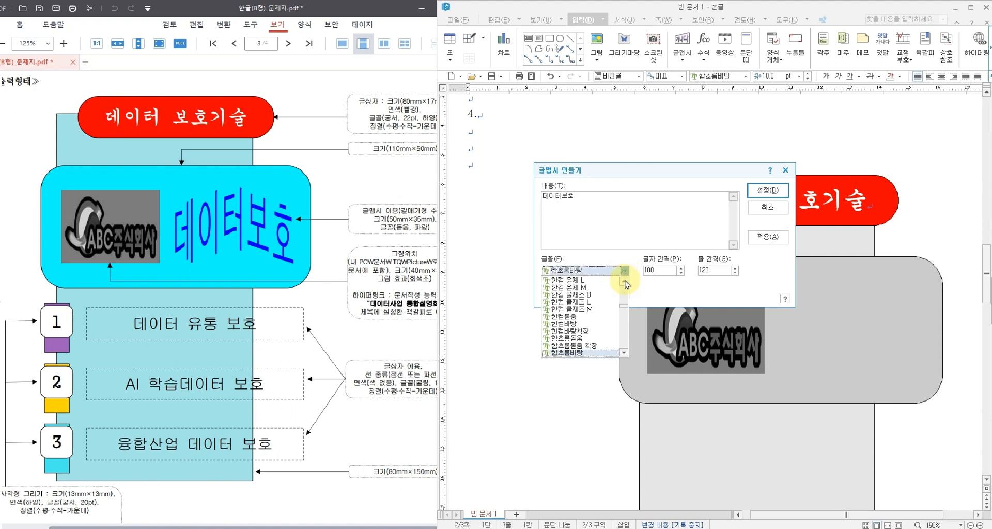
left_click_drag(625, 310, 625, 290)
left_click(569, 284)
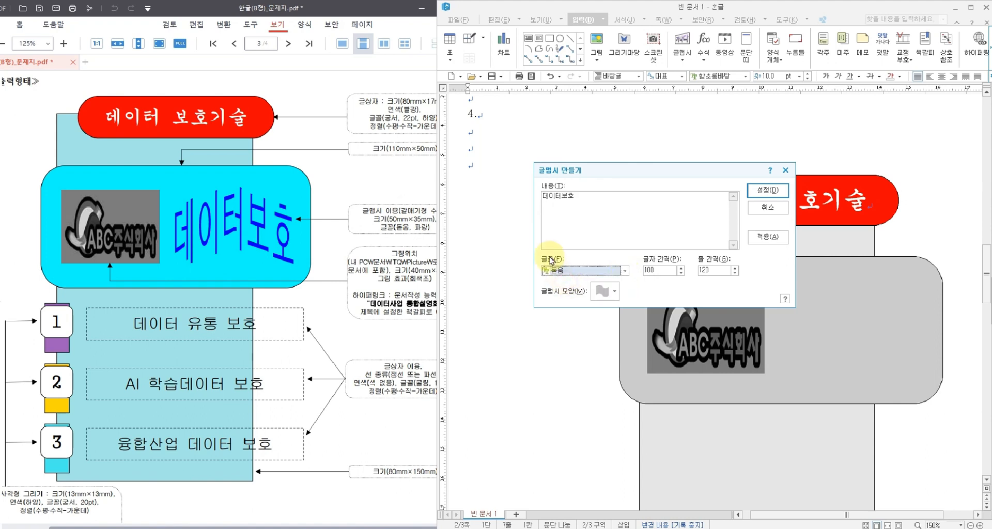
left_click(613, 295)
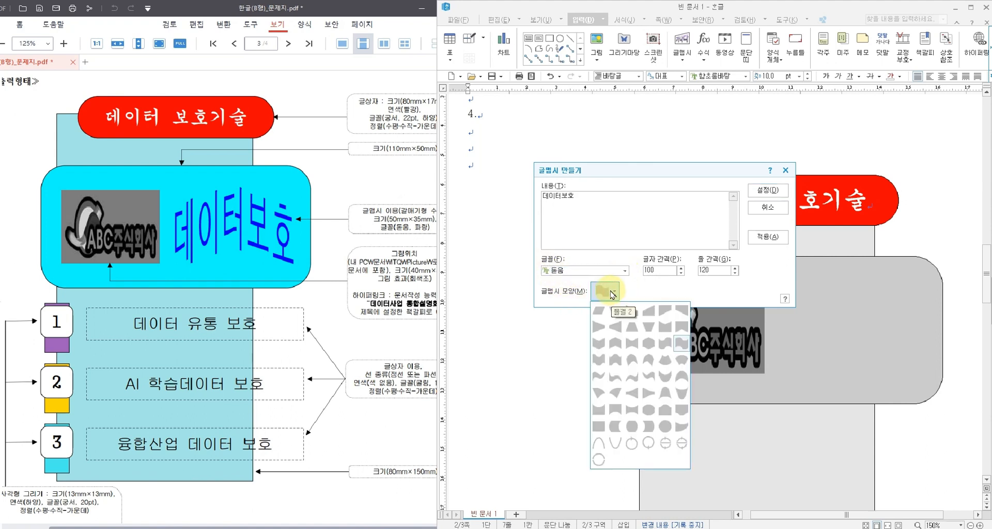
left_click(616, 345)
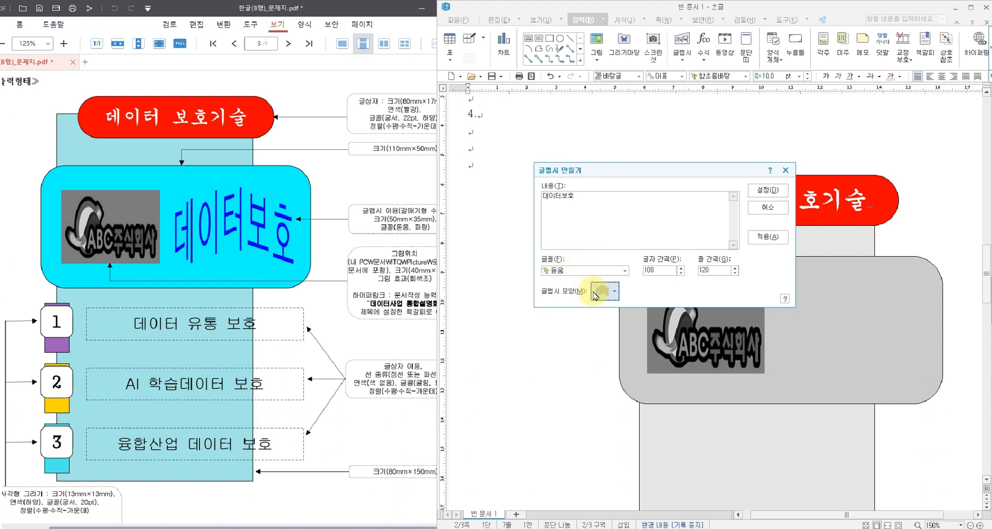
left_click(767, 189)
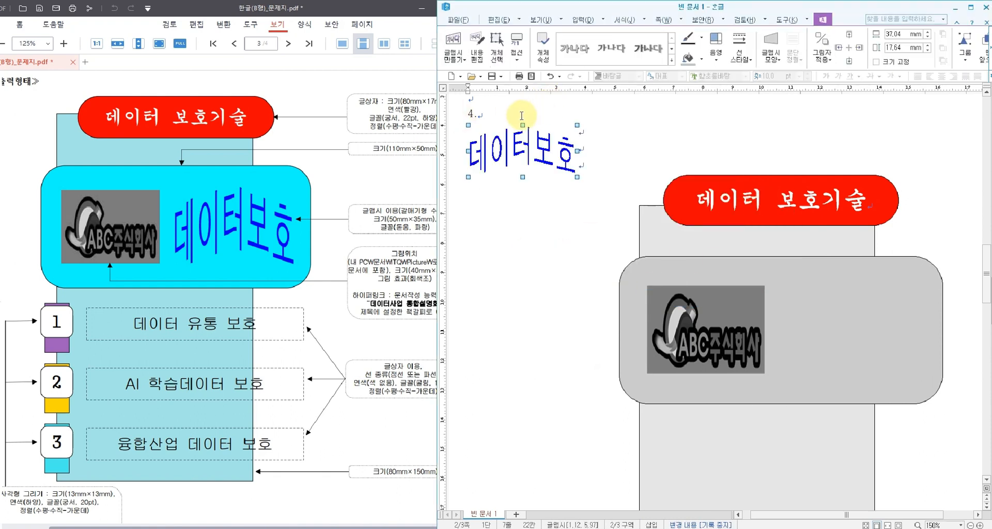
Step: Examine the 글맵시 specification on the exam sheet and the available fill colours for the 데이터보호 word art
left_click(264, 223)
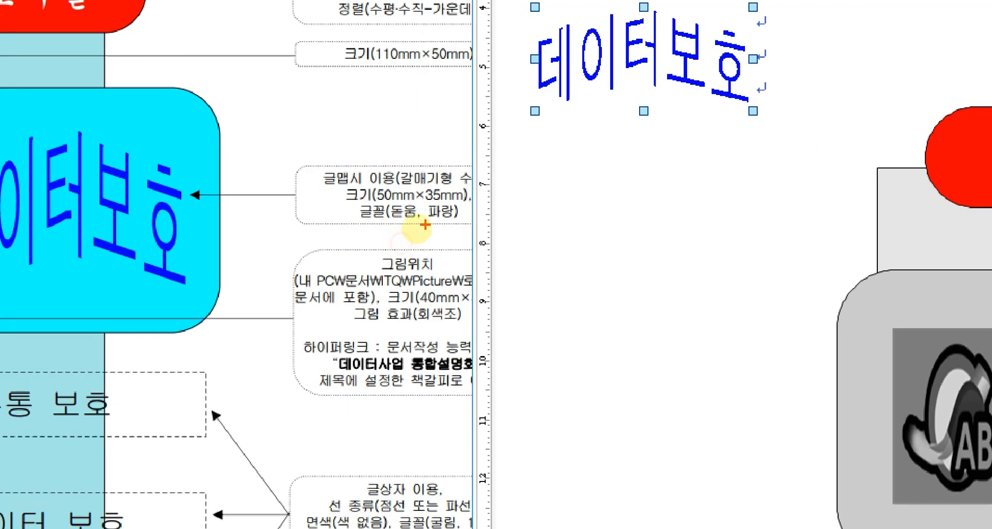
left_click_drag(423, 202, 472, 230)
left_click_drag(314, 165, 410, 183)
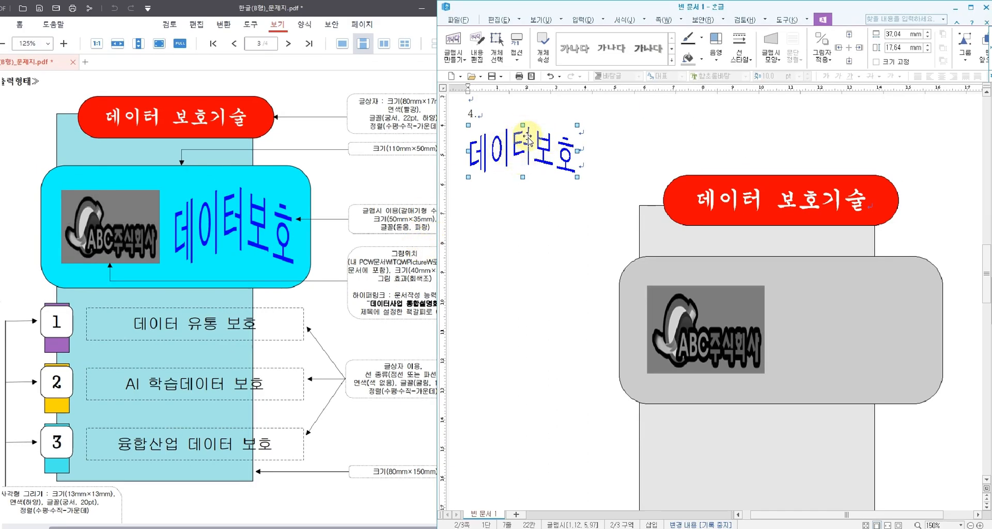
left_click(701, 60)
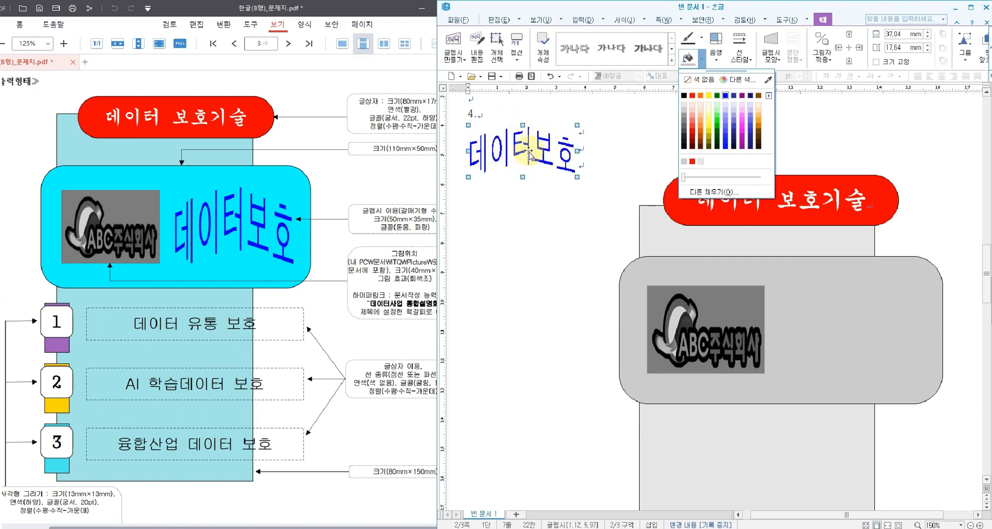
left_click(491, 207)
Step: Set the 데이터보호 word art's width to 50 mm and height to 35 mm, with its size fixed (크기 고정)
left_click(515, 155)
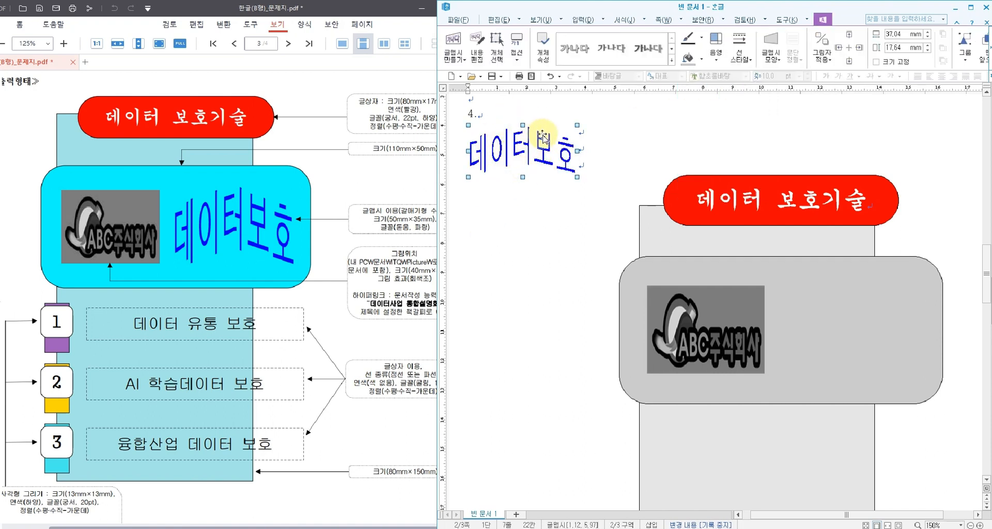
double_click(519, 150)
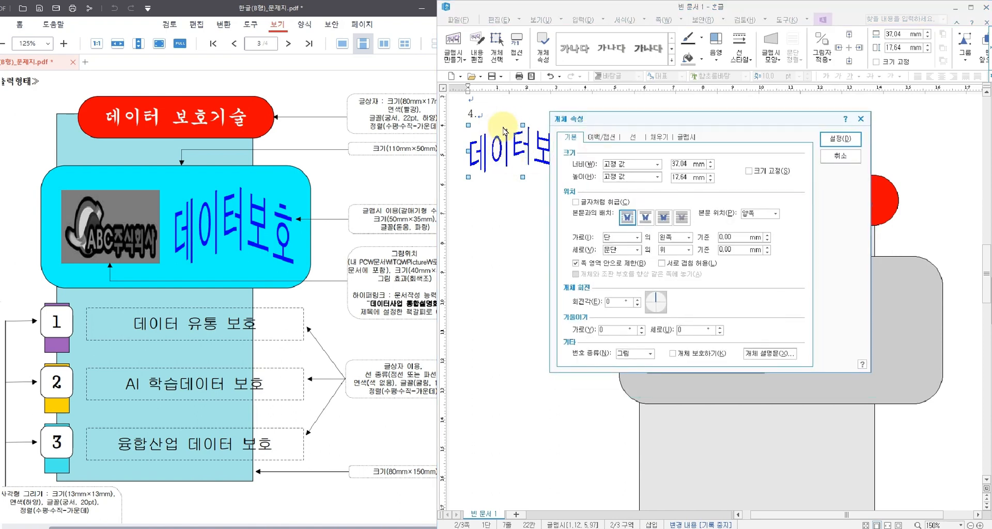
left_click(679, 163)
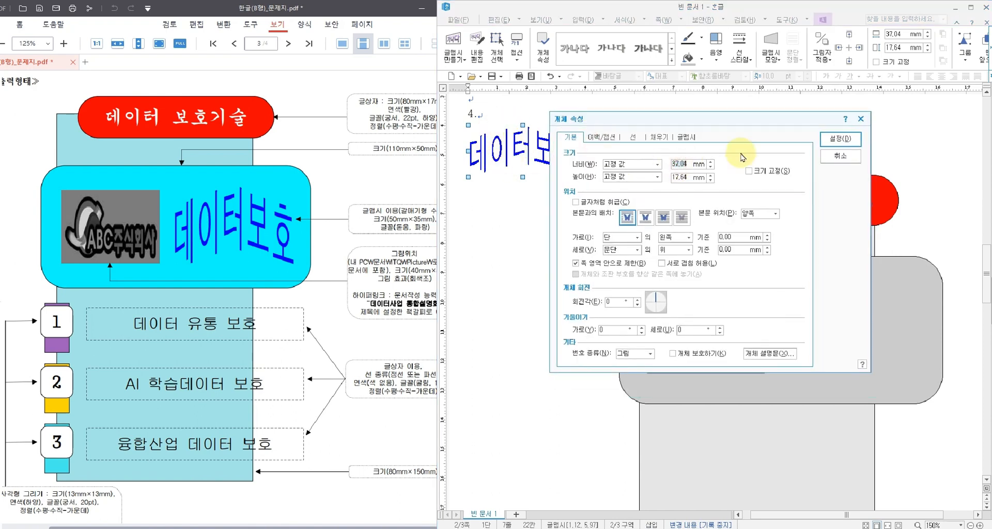
type("50")
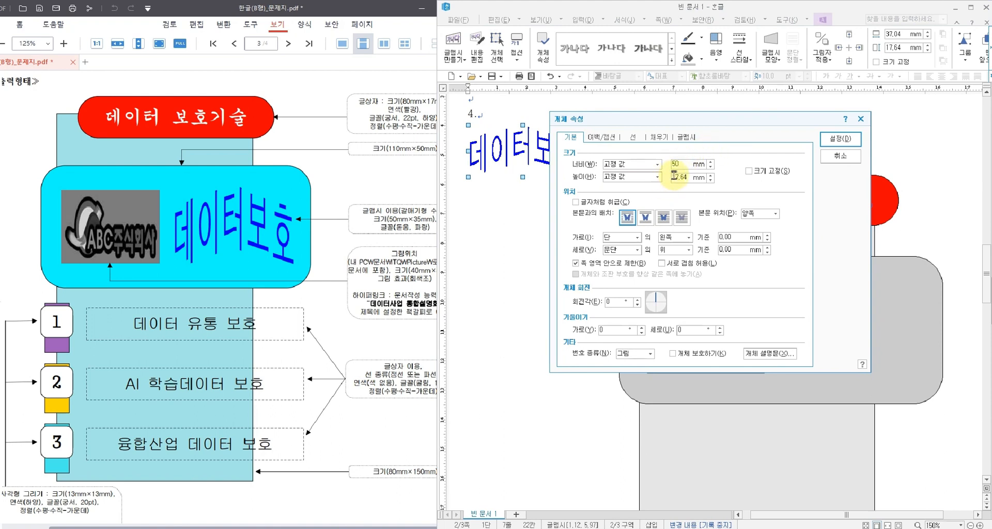
type("35")
left_click(756, 173)
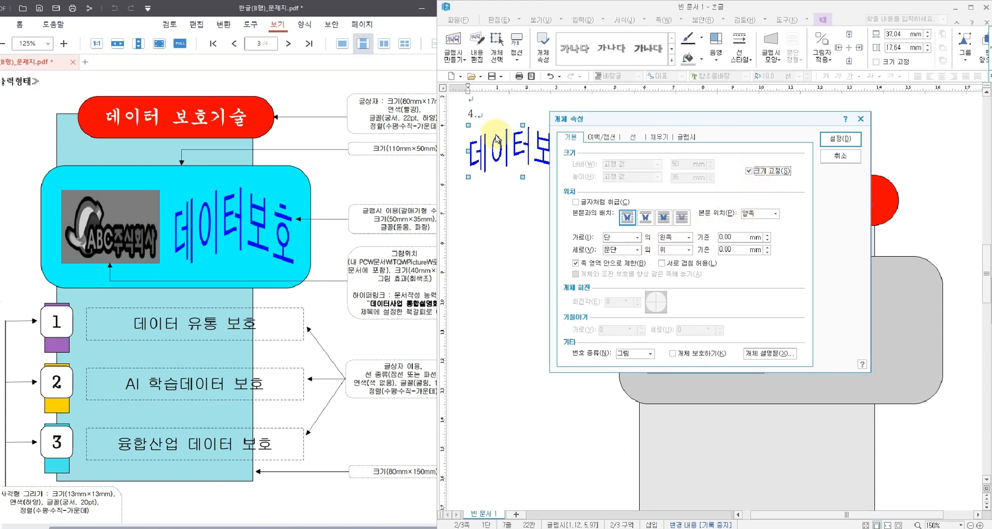
Step: Place the word art in front of the text and move it beside the logo on the grey rounded rectangle
left_click(663, 217)
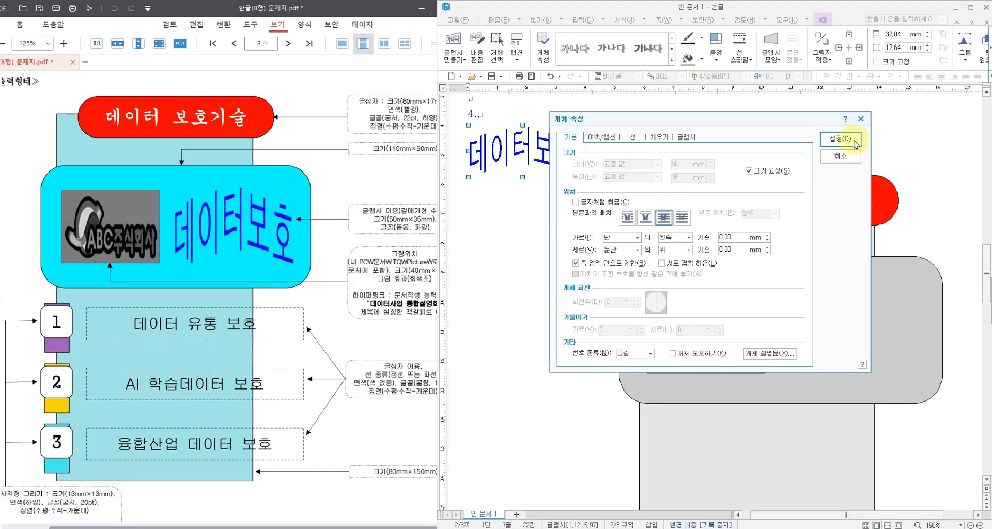
left_click(850, 139)
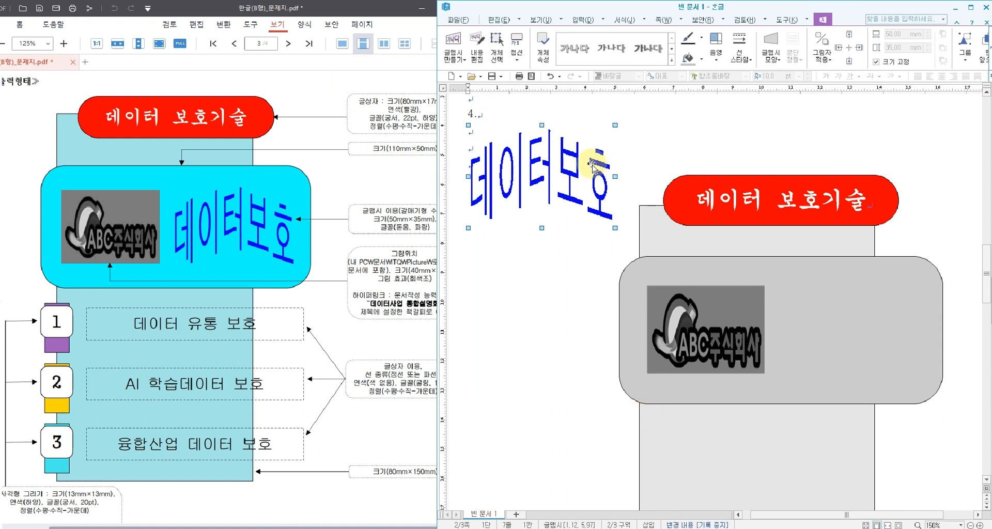
left_click_drag(544, 171, 829, 323)
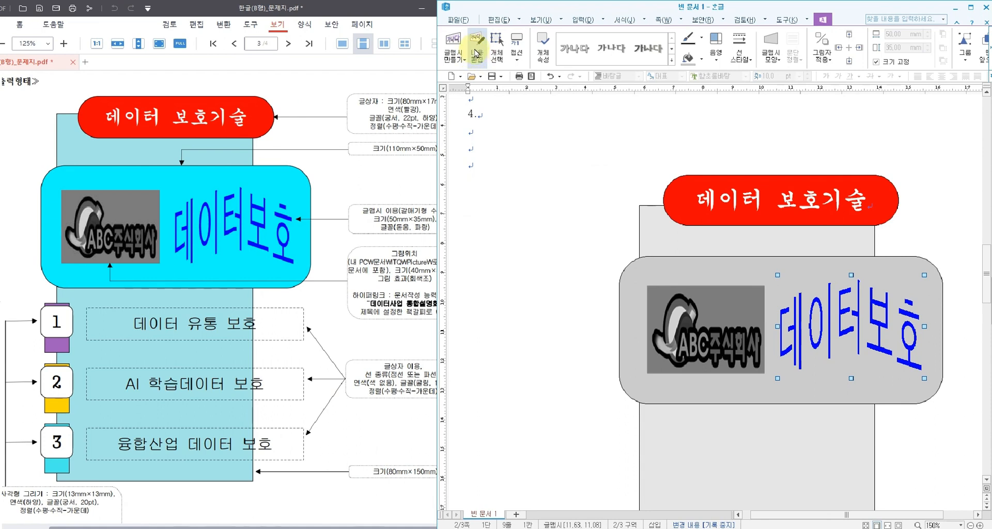
Step: Check the word art's text, font and shape settings, and the exam sheet's specification for the numbered rectangles
left_click(476, 53)
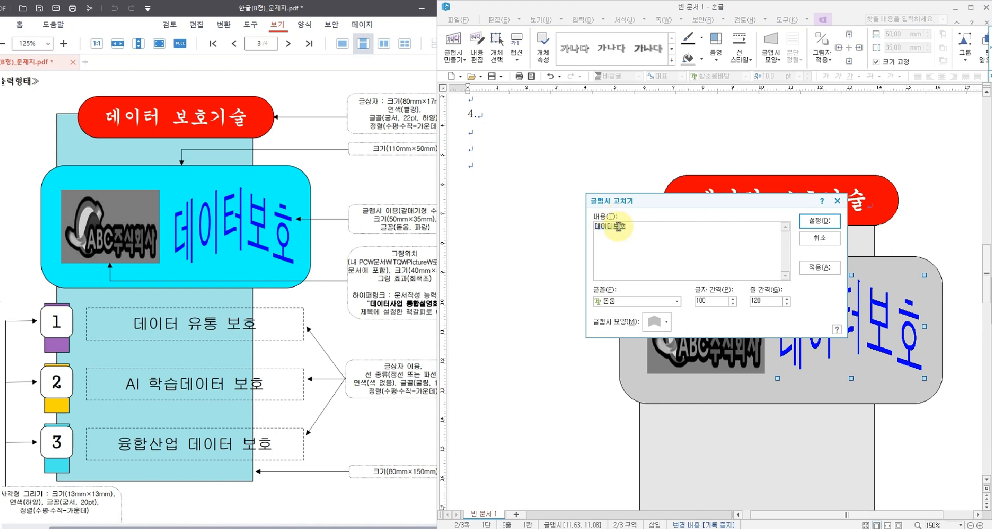
left_click(837, 201)
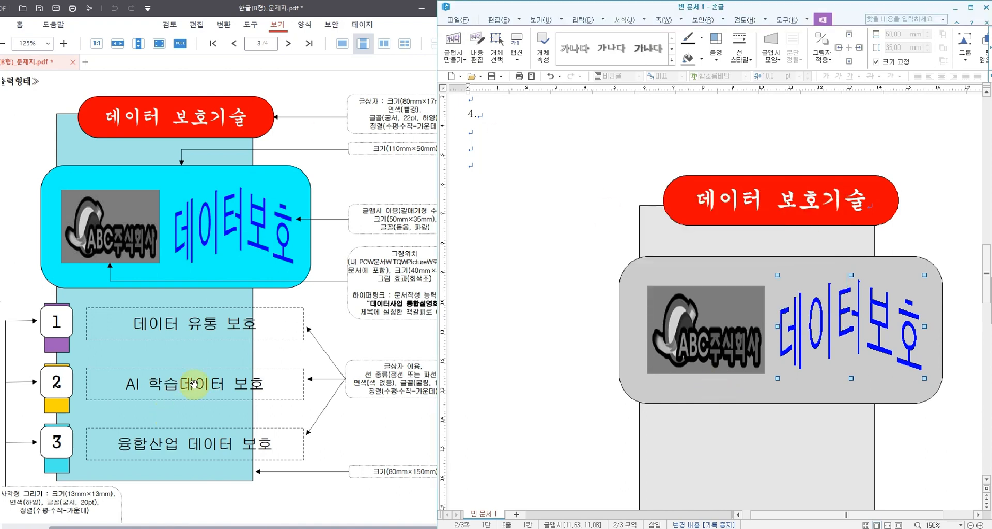
left_click_drag(188, 381, 196, 336)
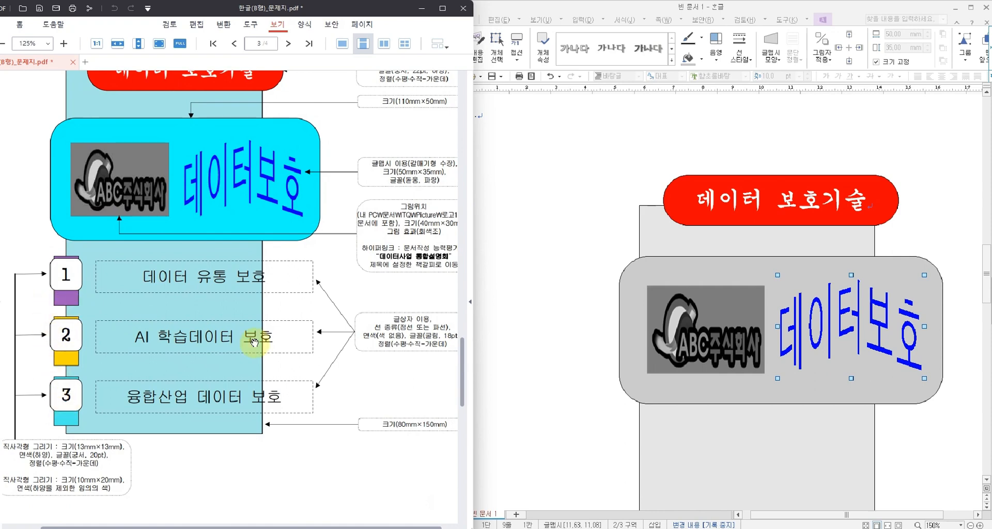
Step: Draw a rectangle about 11 by 22 mm across the tall grey rectangle's left edge, just below the rounded rectangle
left_click(554, 416)
scroll(553, 411, "down", 5)
scroll(558, 403, "up", 2)
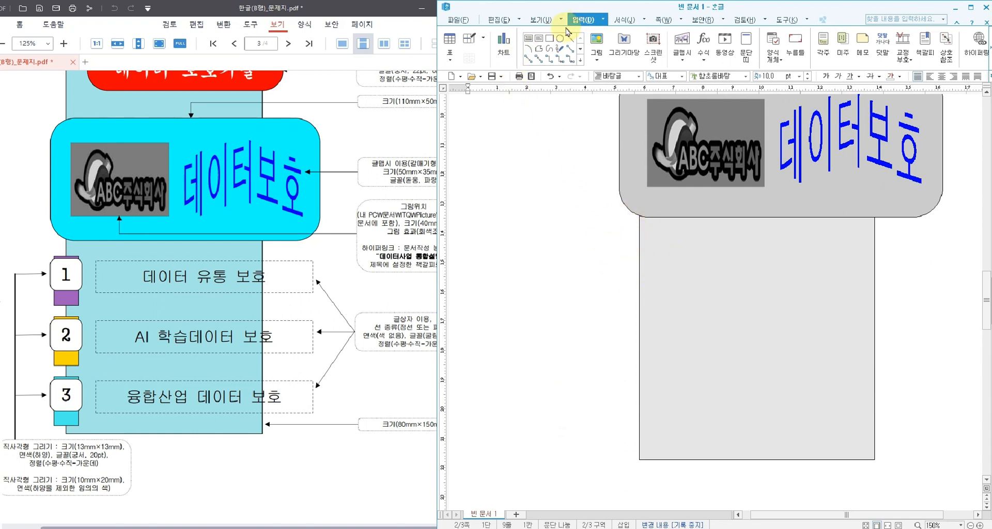
left_click(550, 39)
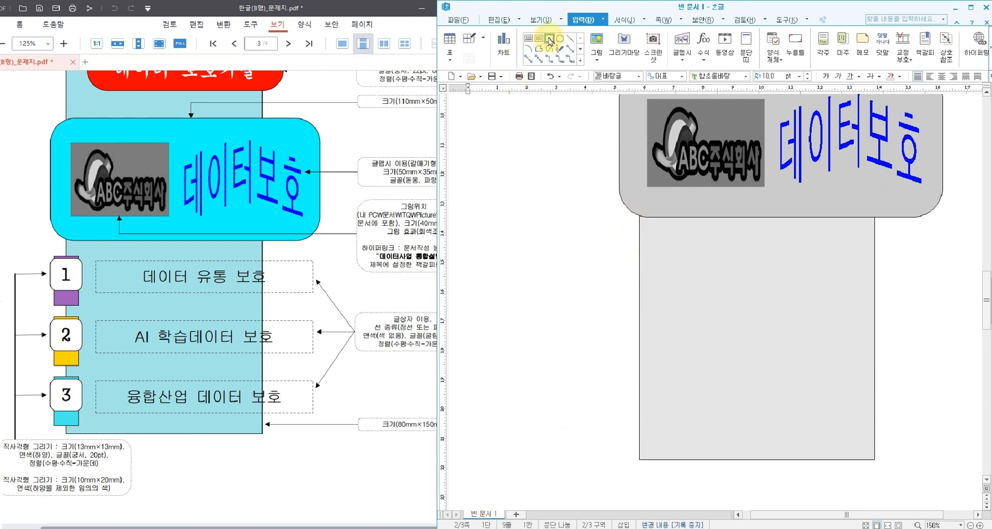
left_click(706, 158)
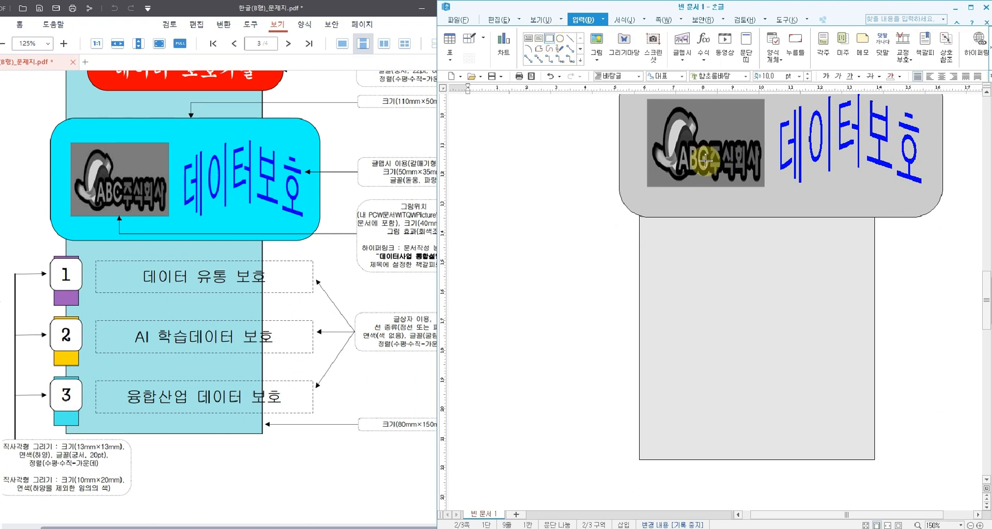
mouse_move(625, 239)
left_mouse_down()
mouse_move(665, 294)
mouse_move(660, 304)
left_mouse_up()
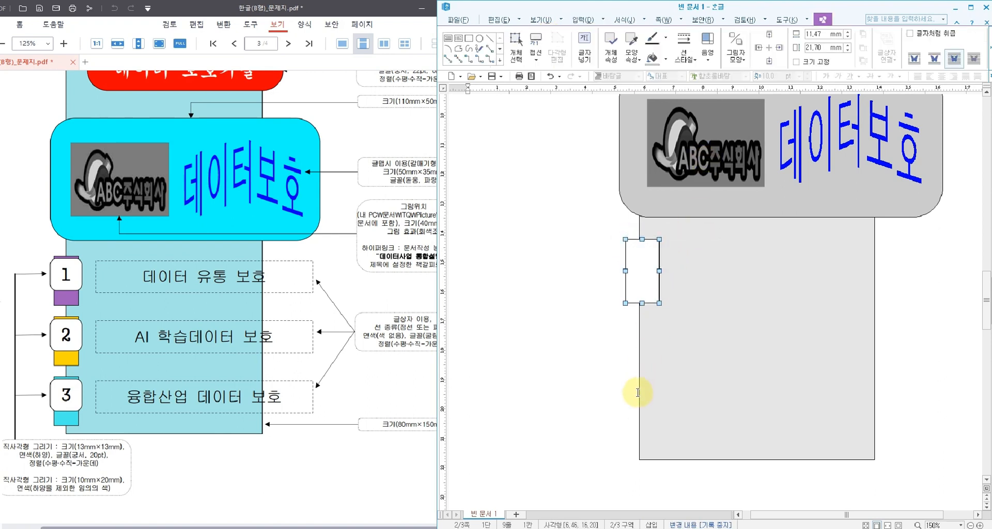
Step: Set the small rectangle's width to 10 mm and height to 20 mm, with its size fixed (크기 고정)
double_click(637, 274)
left_click_drag(563, 149, 540, 202)
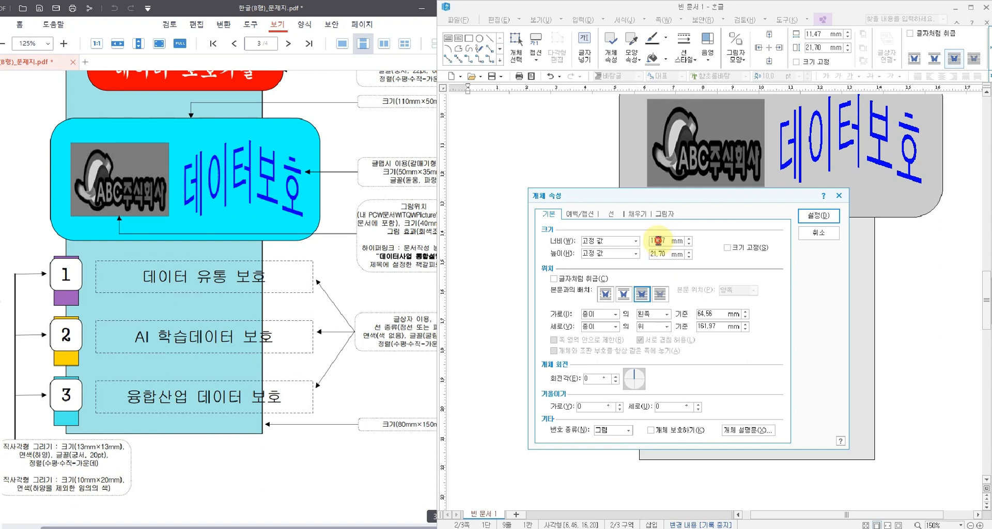
type("10")
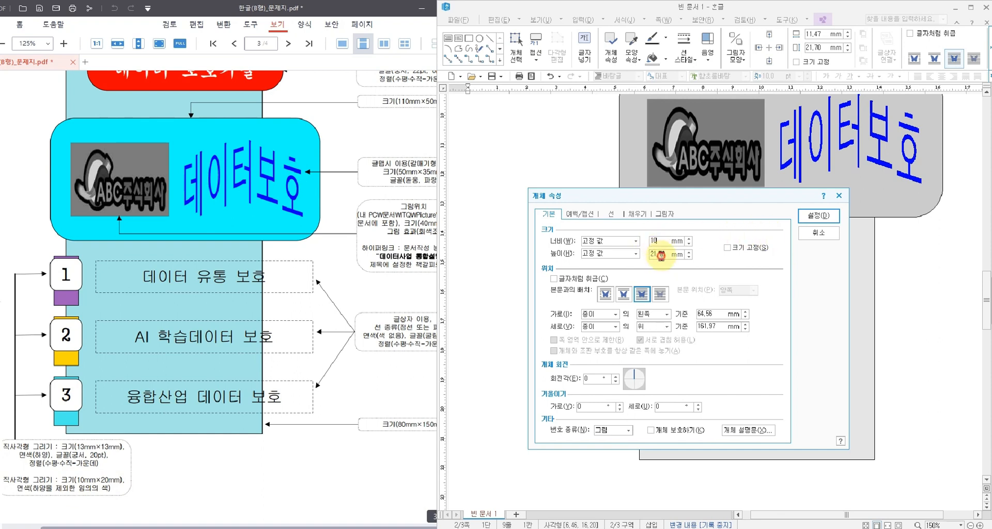
double_click(660, 254)
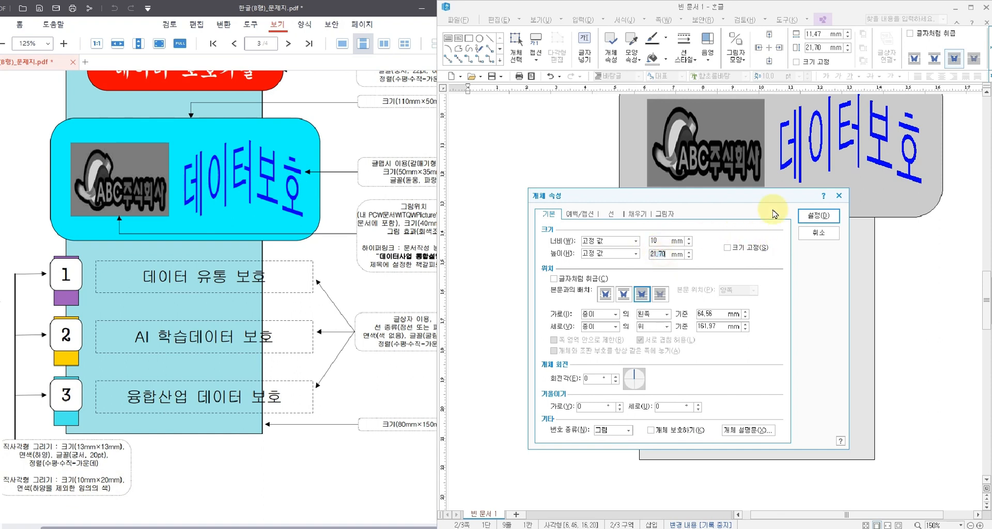
left_click(732, 250)
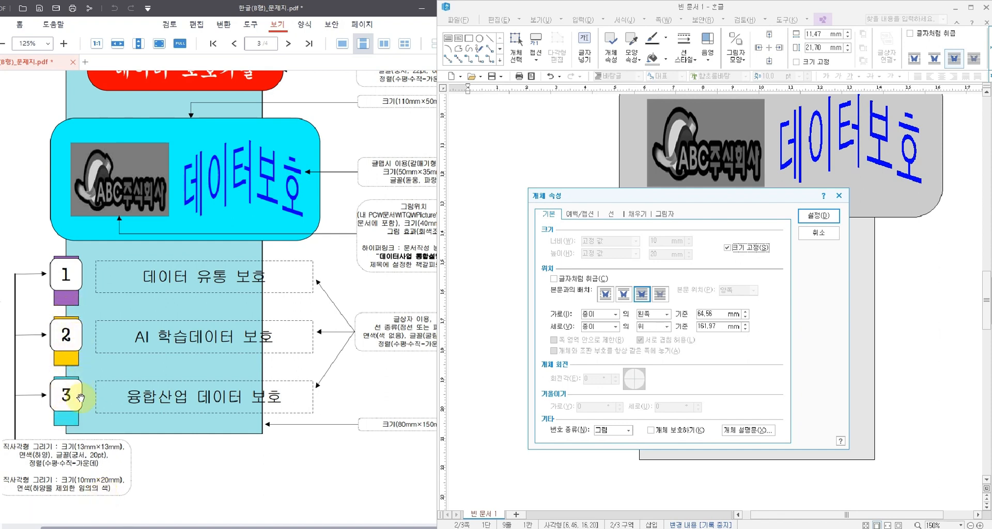
Step: Fill the 10 × 20 mm rectangle with light red, apply the properties, and nudge it slightly
left_click(639, 213)
left_click(606, 267)
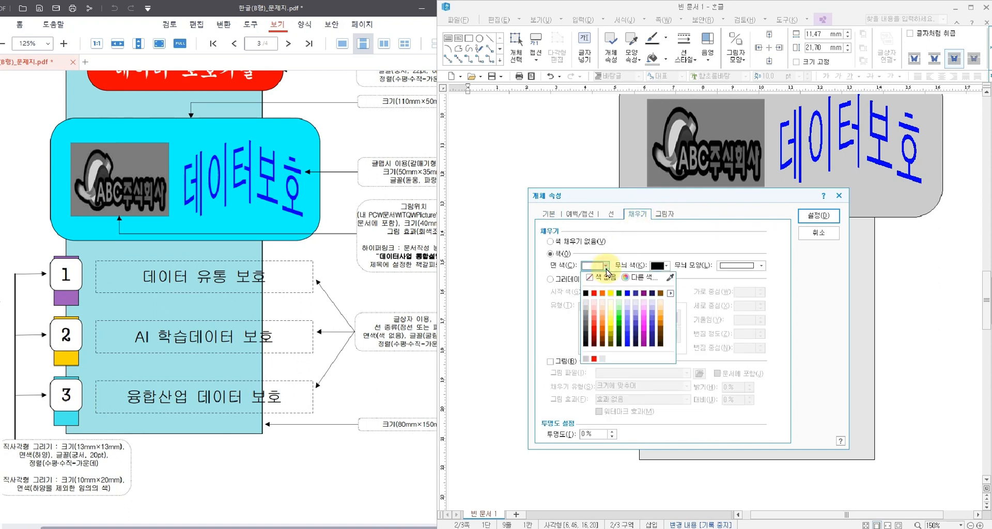
left_click(595, 314)
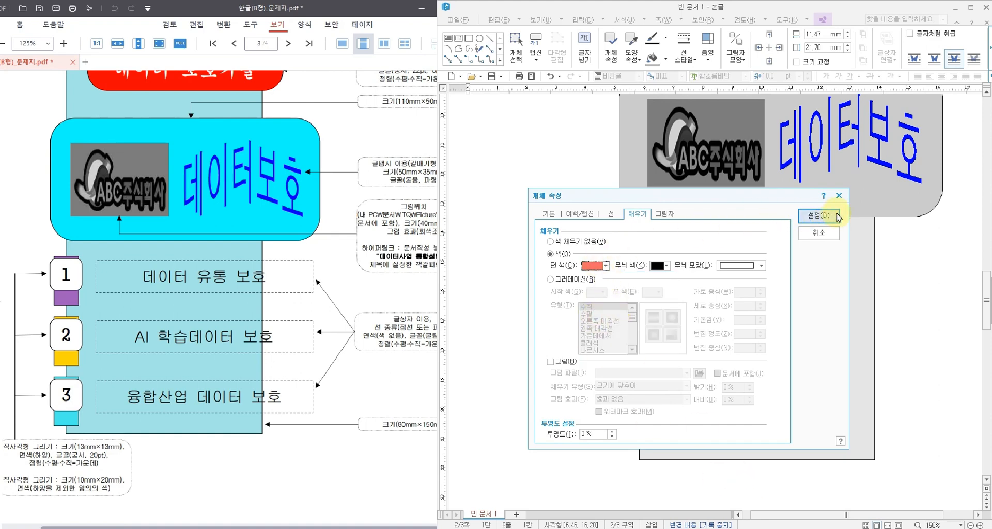
left_click(818, 217)
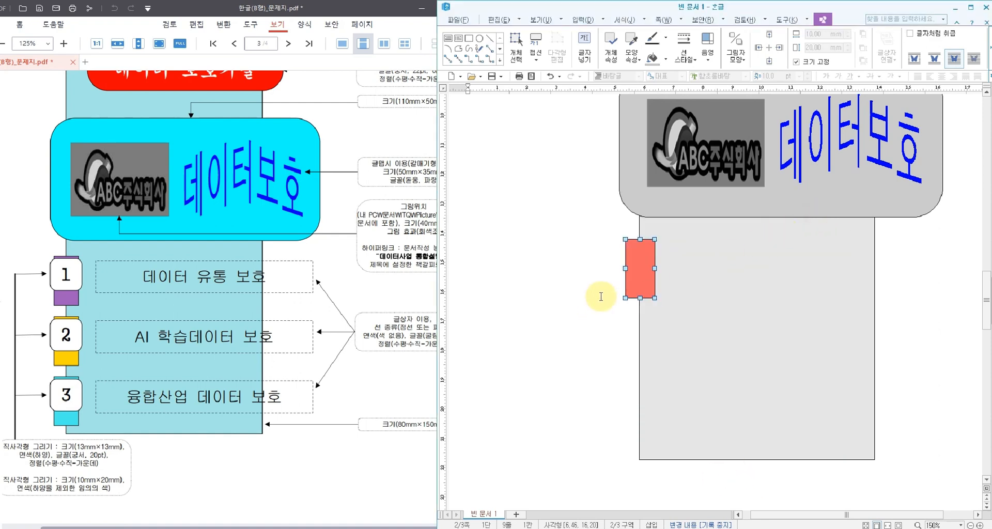
left_click_drag(640, 268, 641, 268)
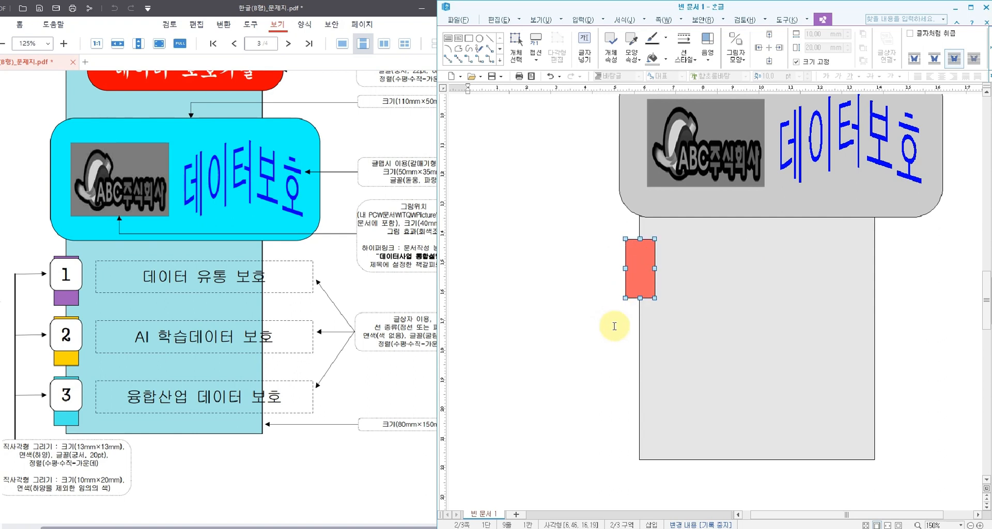
Step: Draw a second rectangle about 16 by 11 mm across the middle of the light red rectangle
scroll(640, 276, "up", 1)
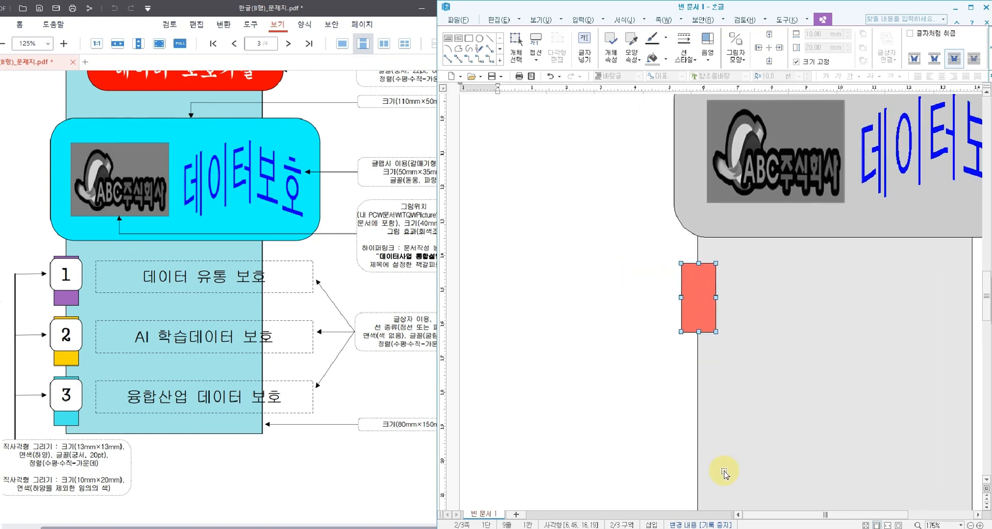
left_click_drag(767, 513, 818, 515)
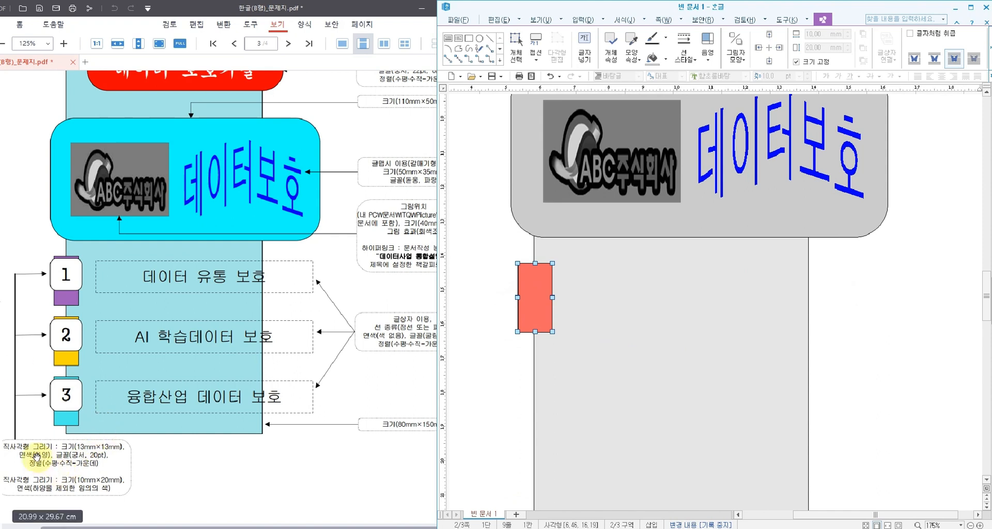
left_click(579, 21)
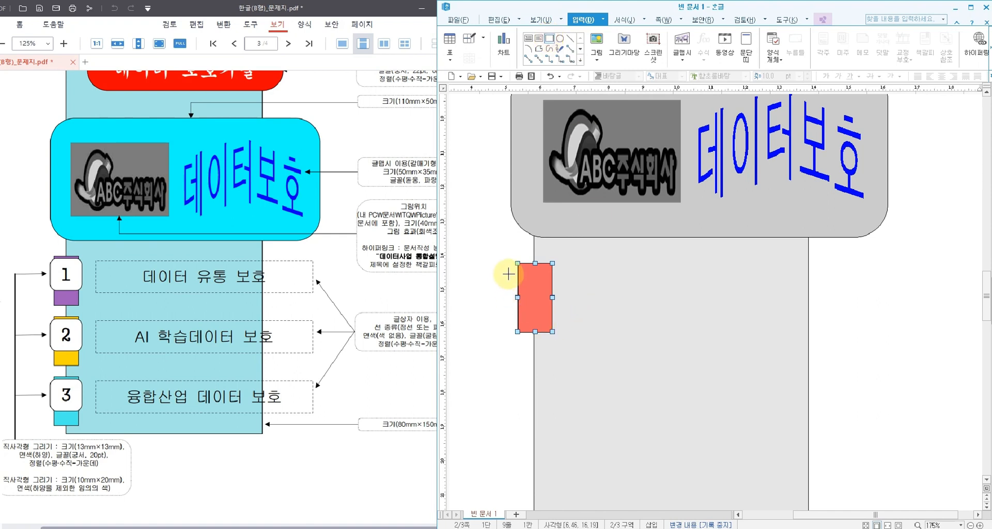
left_click_drag(512, 279, 552, 312)
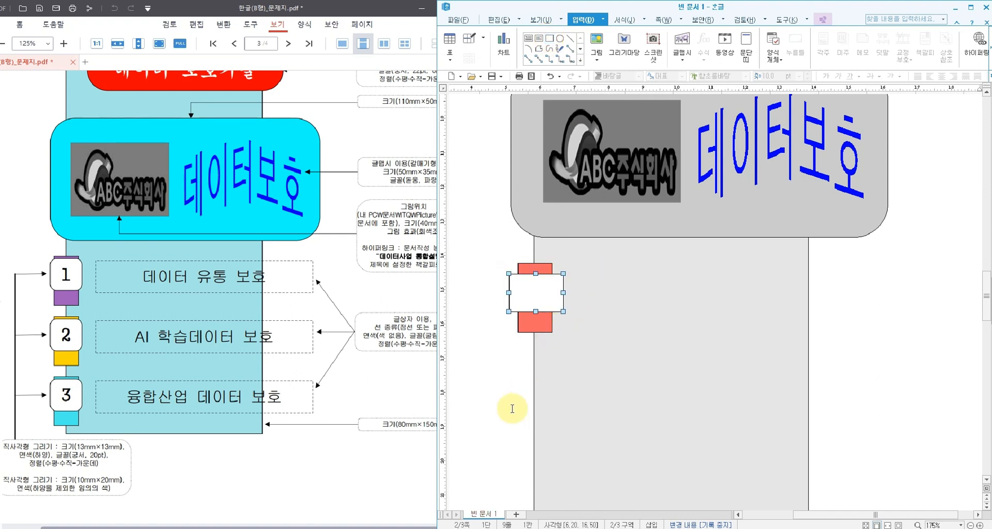
Step: Set the white rectangle's width and height to 13 mm each, with its size fixed (크기 고정)
double_click(541, 299)
left_click_drag(575, 143, 583, 193)
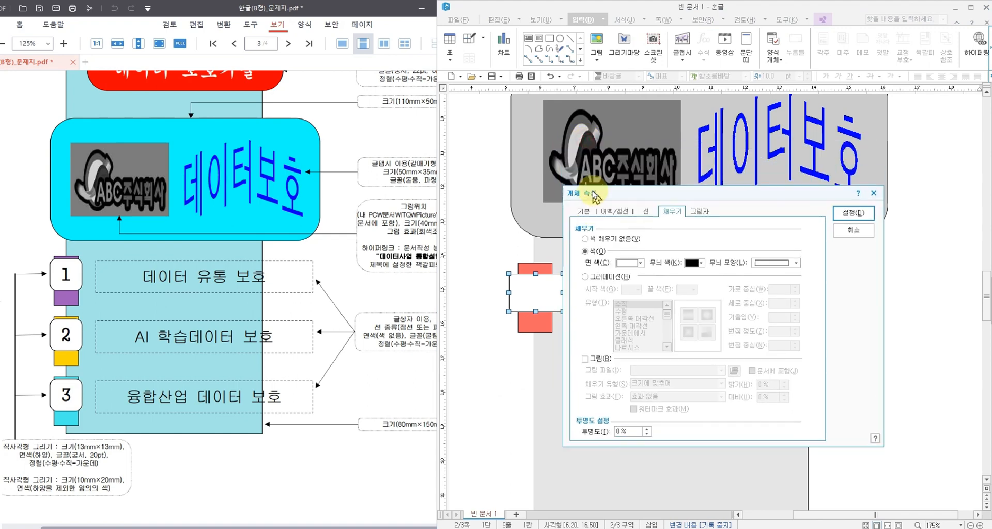
left_click(584, 211)
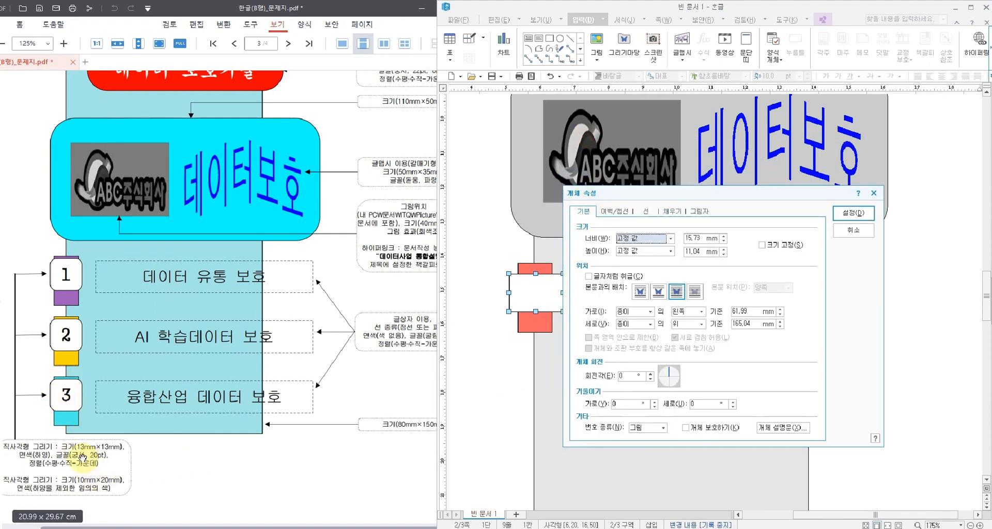
left_click(692, 239)
type("13")
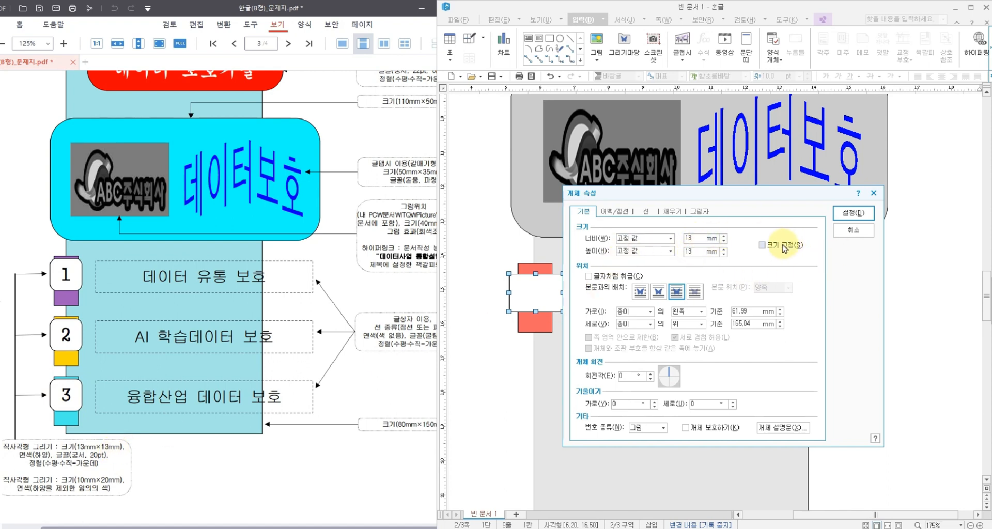
left_click(762, 245)
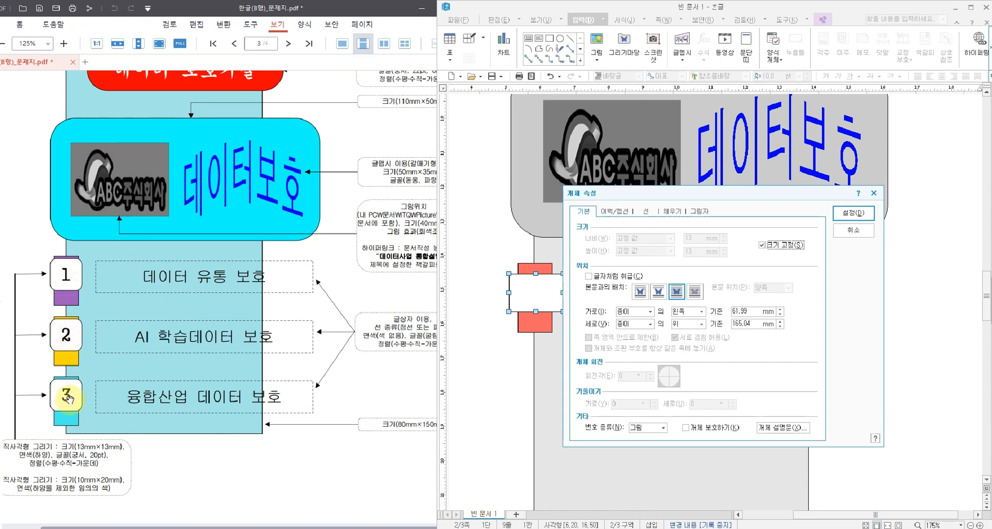
Step: Give the white 13 mm square rounded corners (둥근 모양), check its fill, and apply the properties
left_click(646, 212)
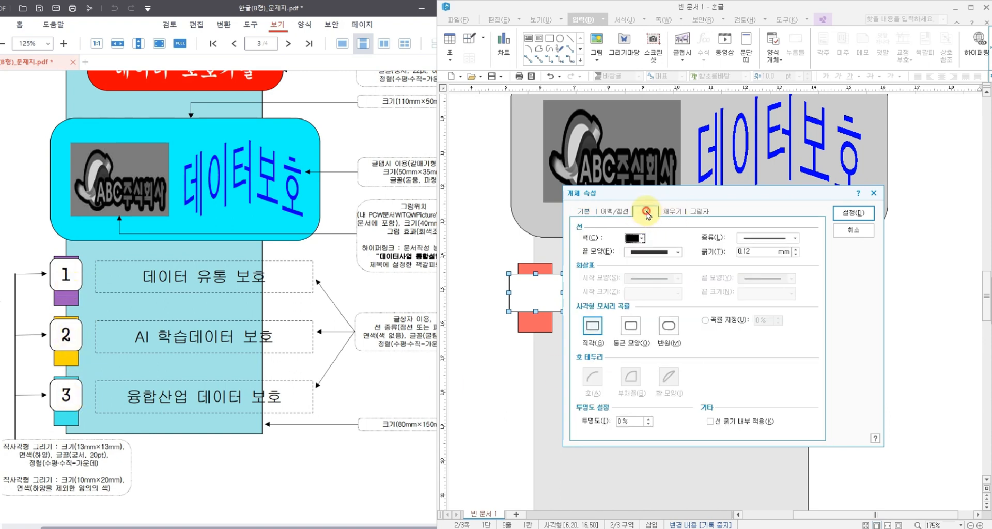
left_click(631, 325)
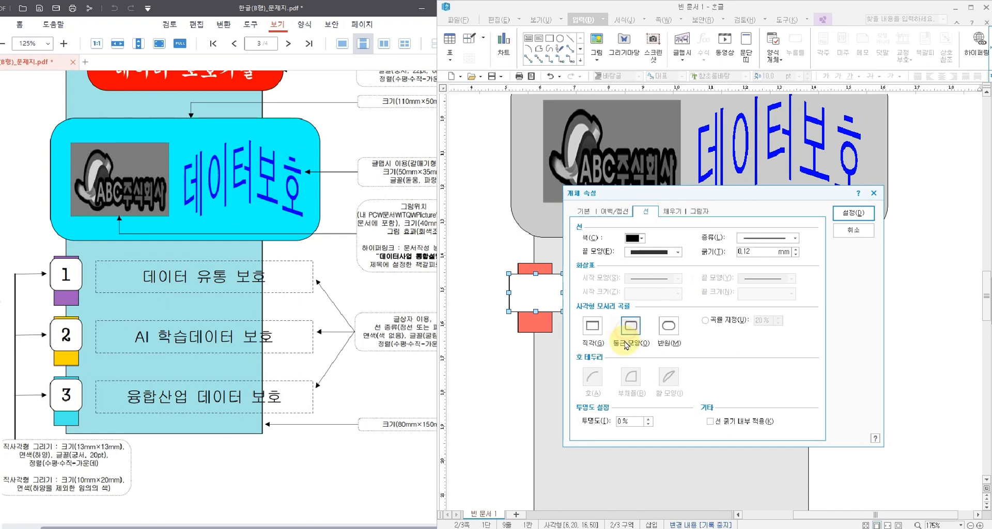
left_click(670, 214)
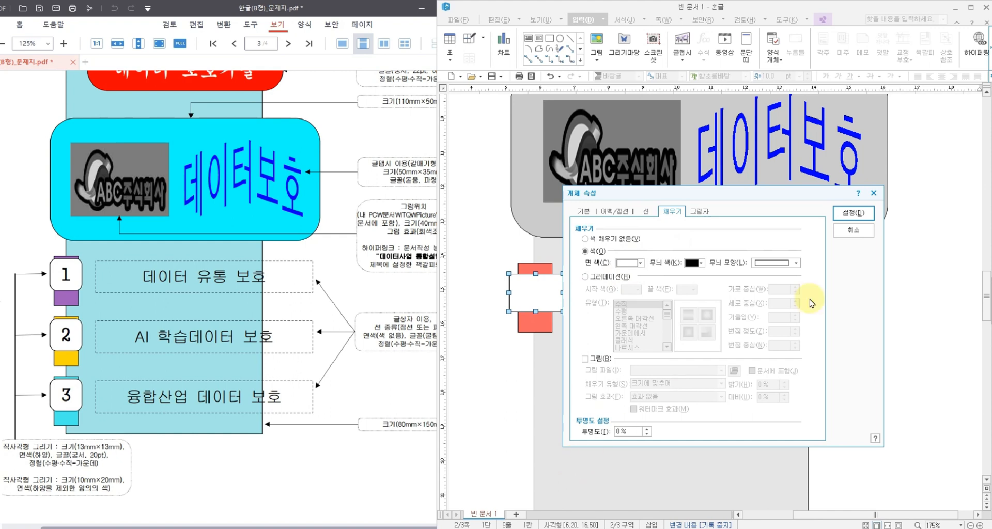
left_click(848, 219)
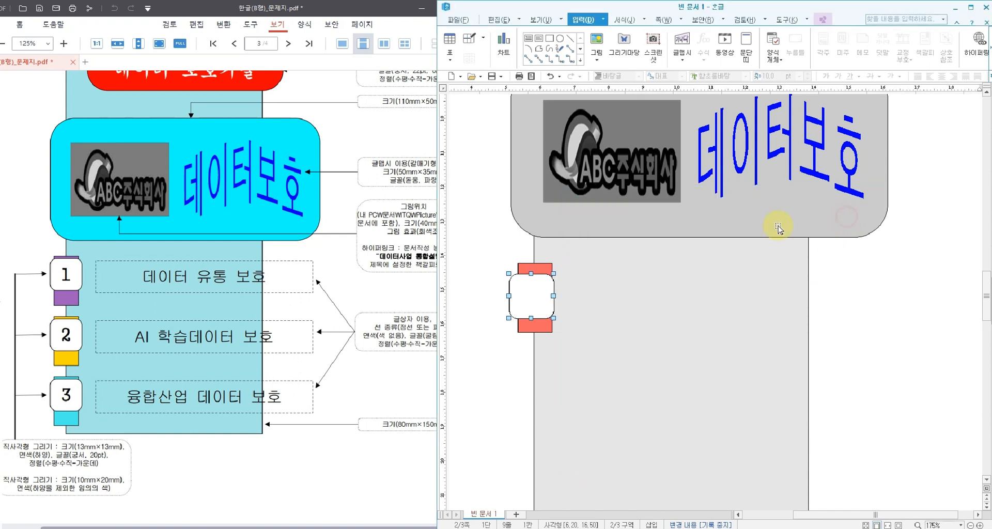
Step: Move the rounded white square over the middle of the light red rectangle and enable text entry inside it (글자 넣기)
left_click_drag(532, 295, 536, 291)
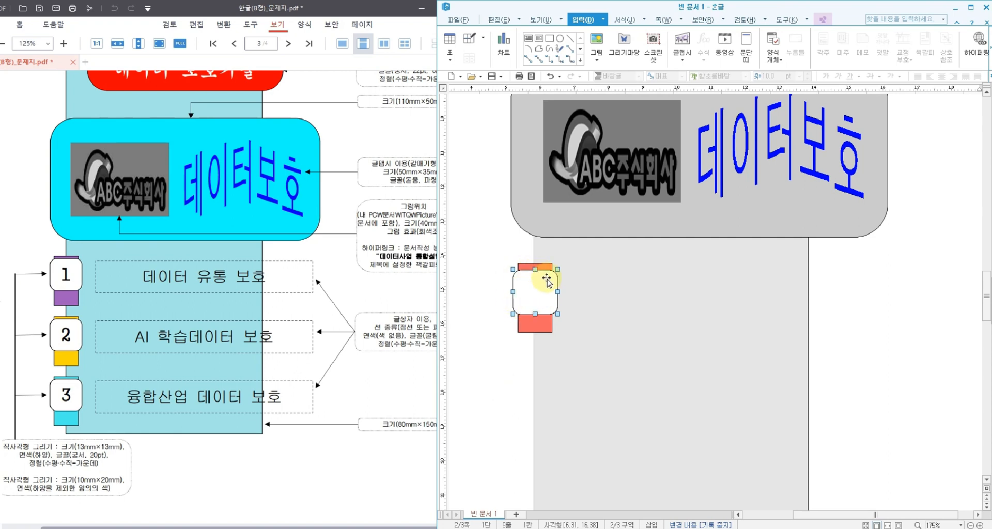
left_click(823, 21)
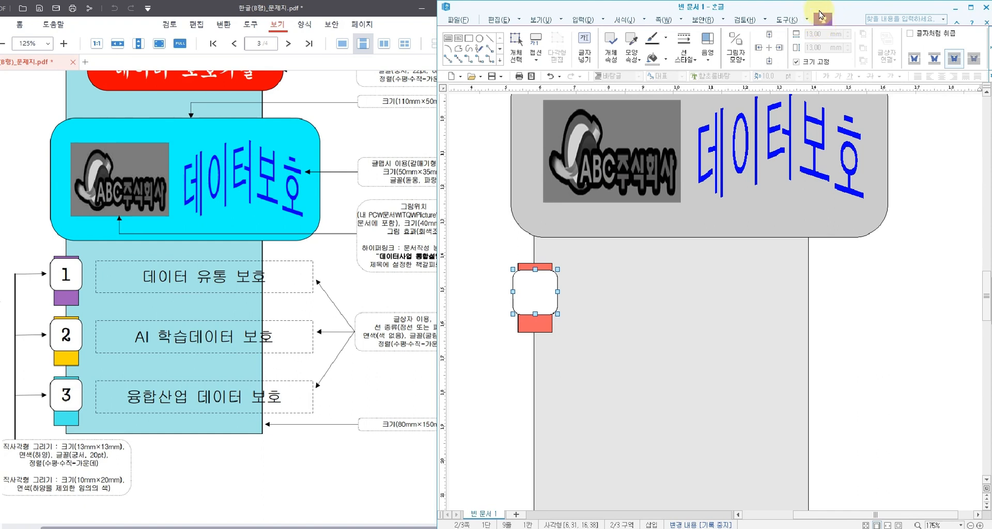
left_click(588, 41)
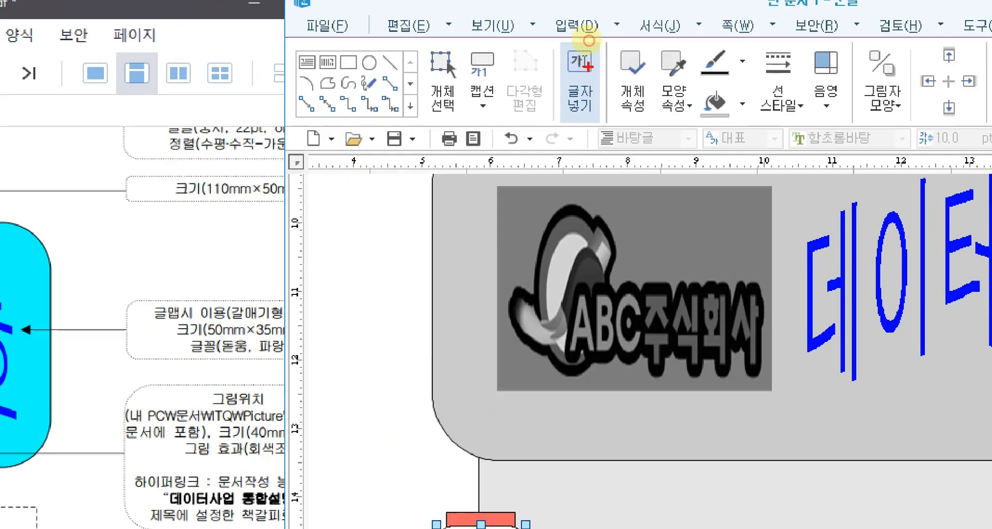
left_click_drag(560, 38, 612, 123)
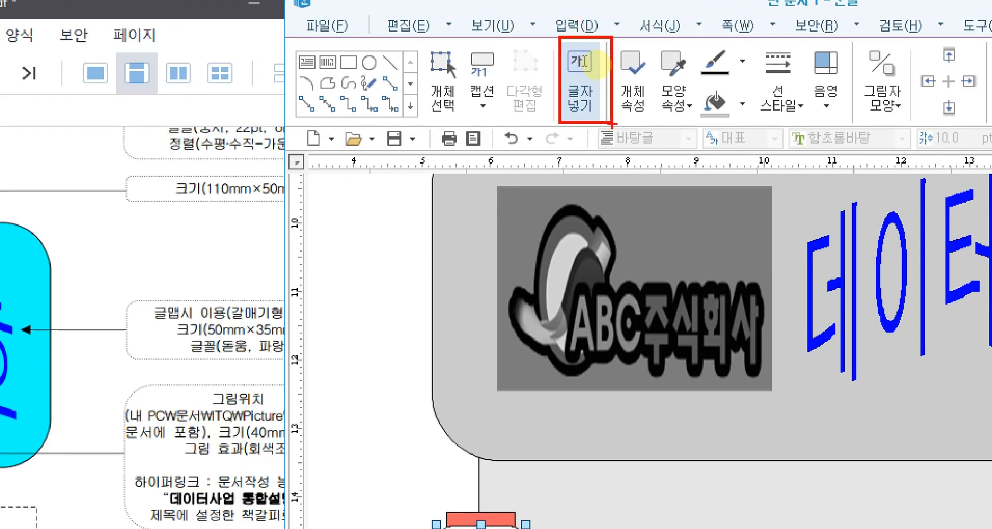
mouse_move(593, 60)
left_mouse_down()
mouse_move(602, 78)
mouse_move(642, 20)
left_mouse_up()
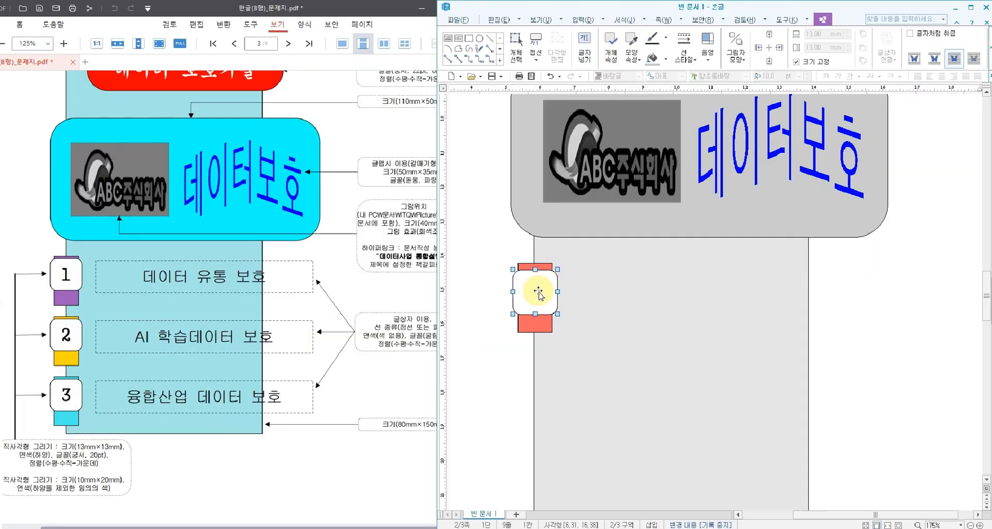
right_click(538, 292)
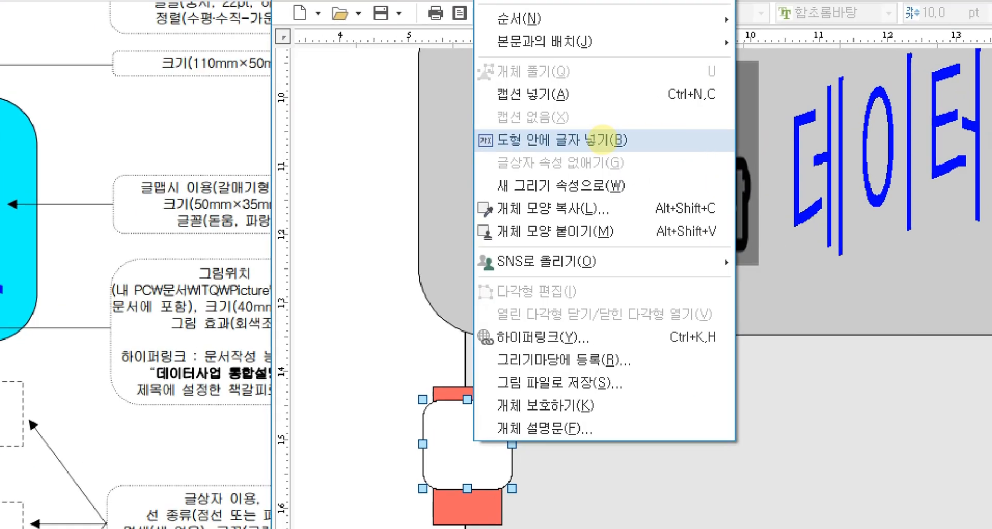
mouse_move(469, 125)
left_mouse_down()
mouse_move(491, 146)
mouse_move(644, 147)
left_mouse_up()
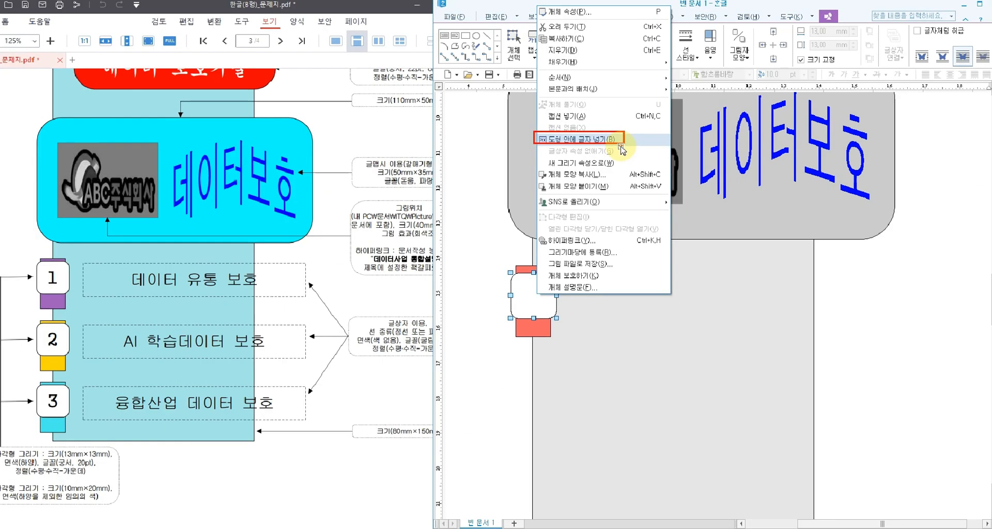
left_click(622, 145)
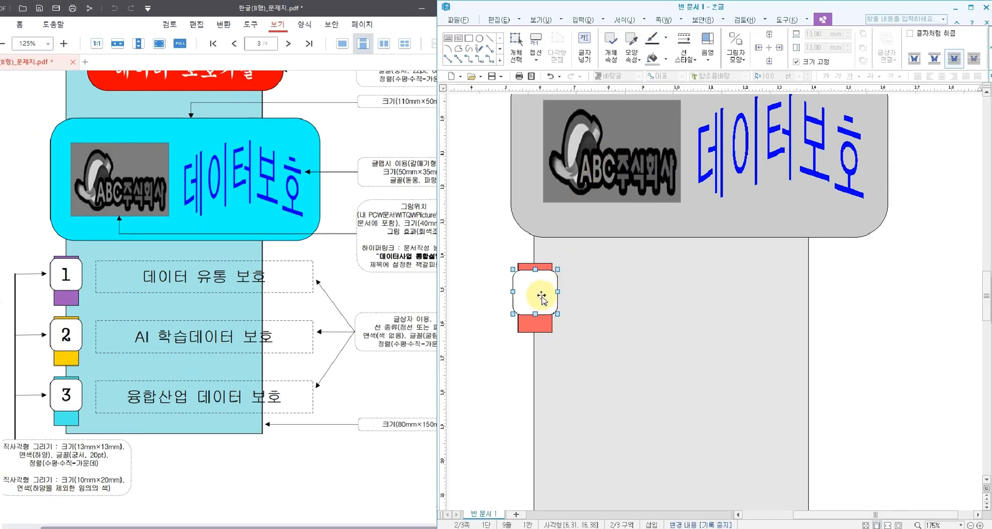
left_click(585, 48)
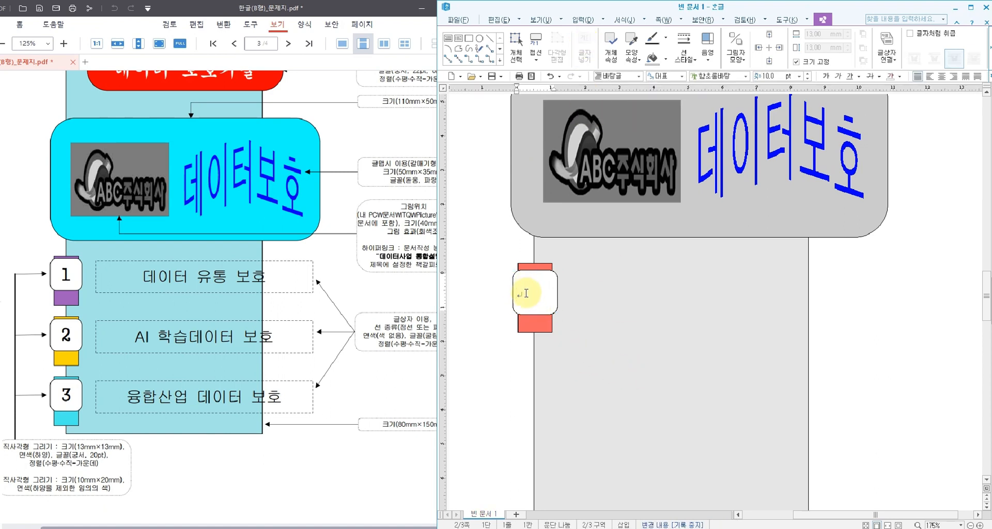
Step: Set the square's text to 궁서, 20 pt, centred, and enter the number 1 in it
left_click(746, 76)
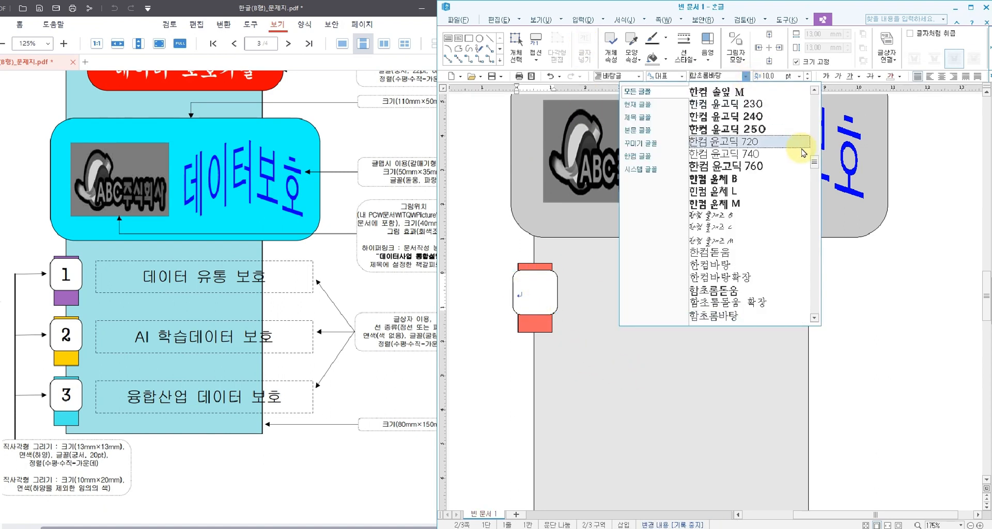
left_click_drag(815, 160, 821, 88)
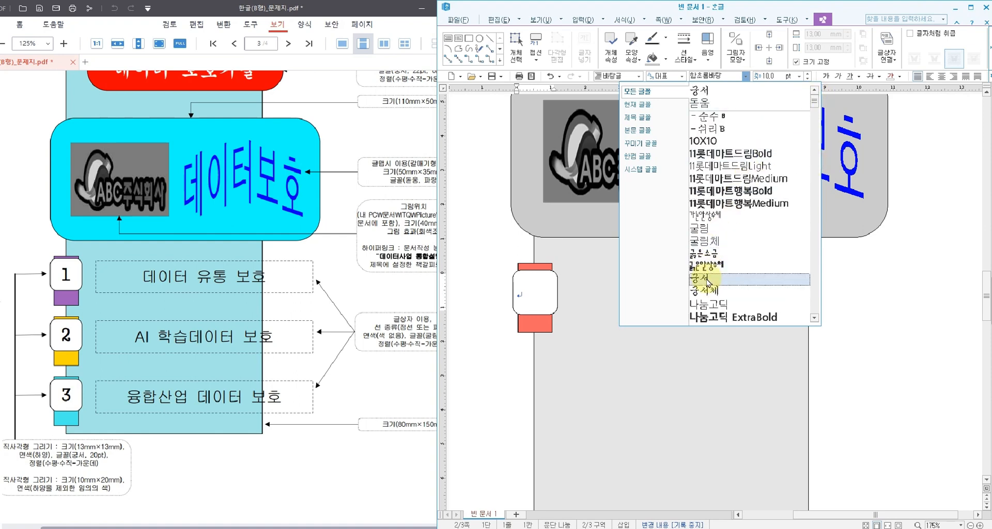
left_click(707, 282)
left_click(799, 76)
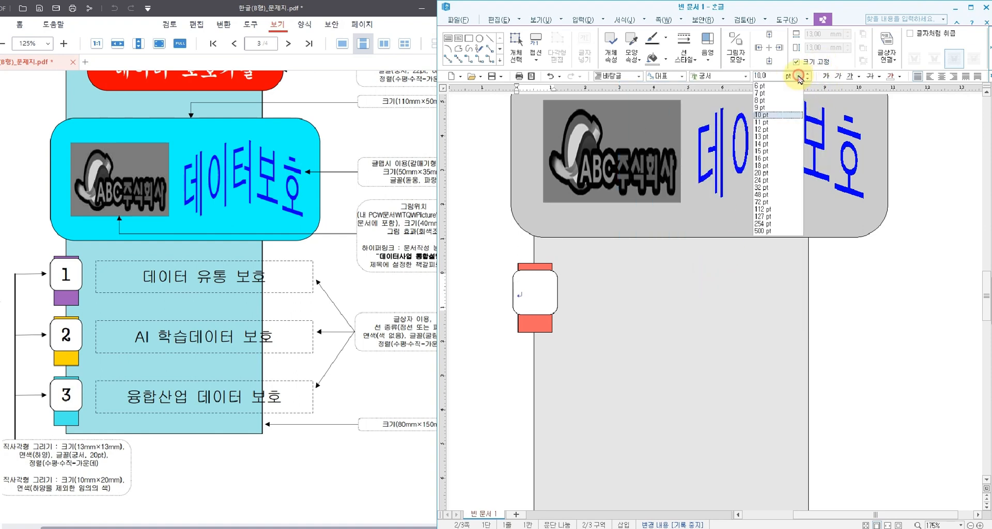
left_click(766, 173)
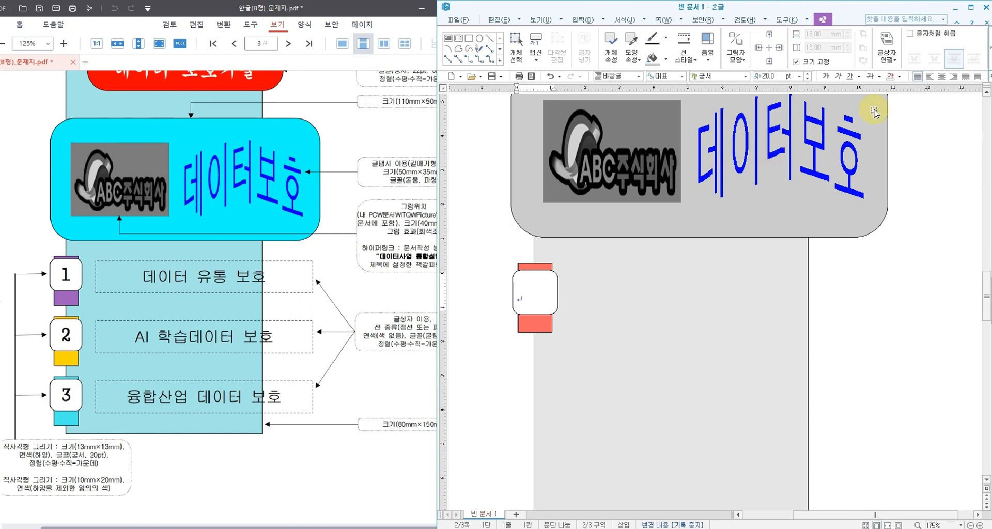
left_click(942, 77)
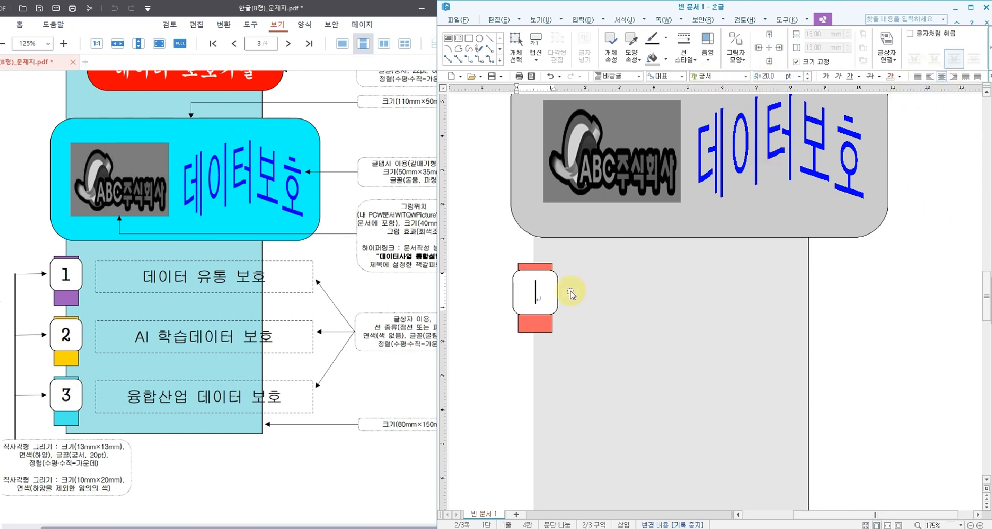
type("1")
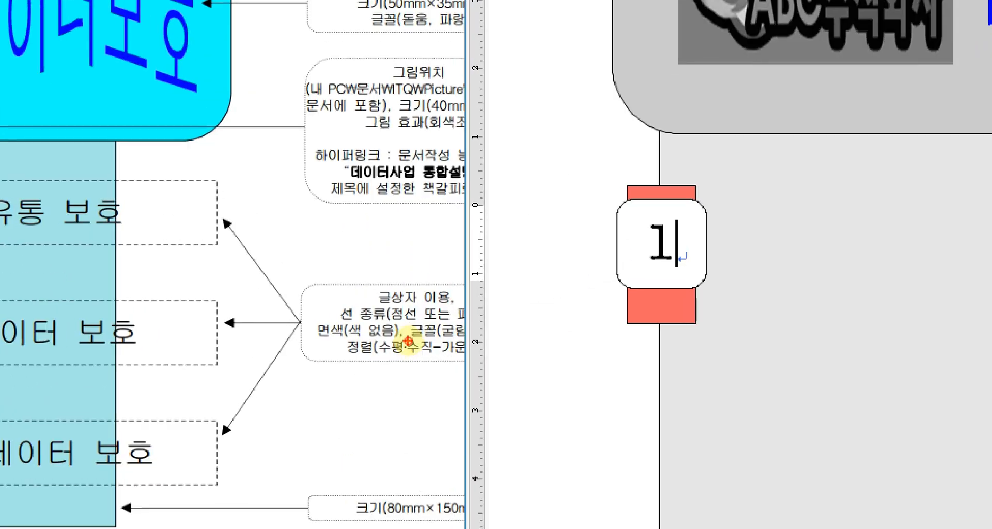
Step: Draw a text box about 87 by 12.5 mm beside the numbered square and enter "데이터 유통 보호" in it
left_click_drag(370, 287, 424, 306)
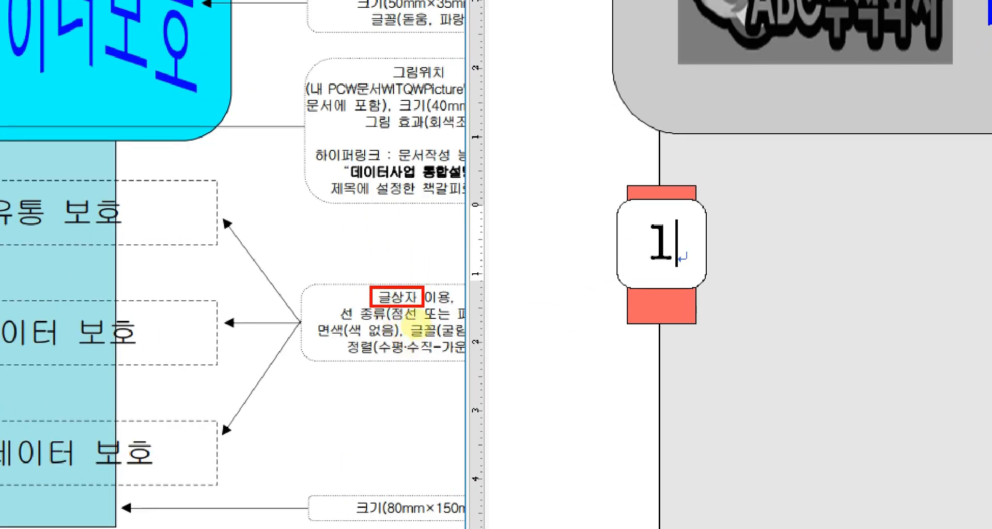
left_click_drag(393, 270, 425, 243)
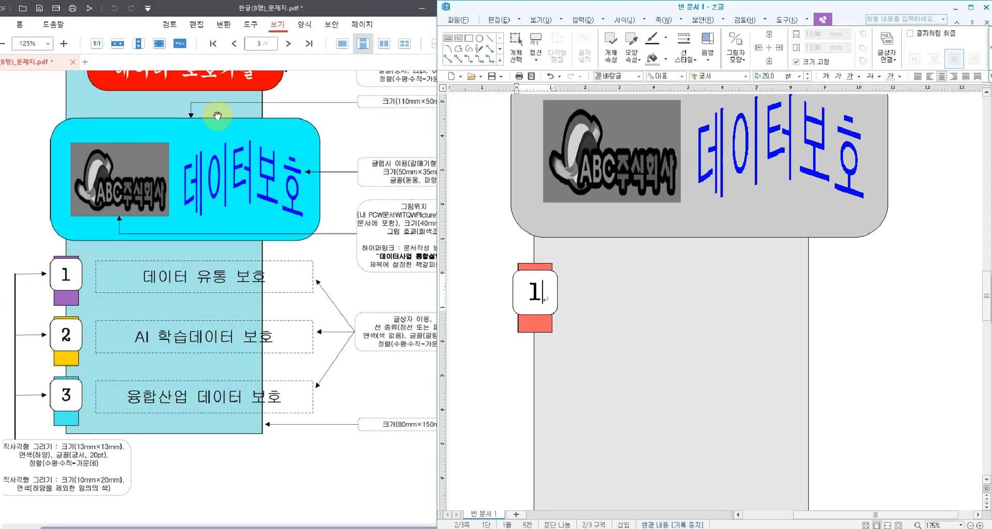
left_click_drag(226, 107, 228, 126)
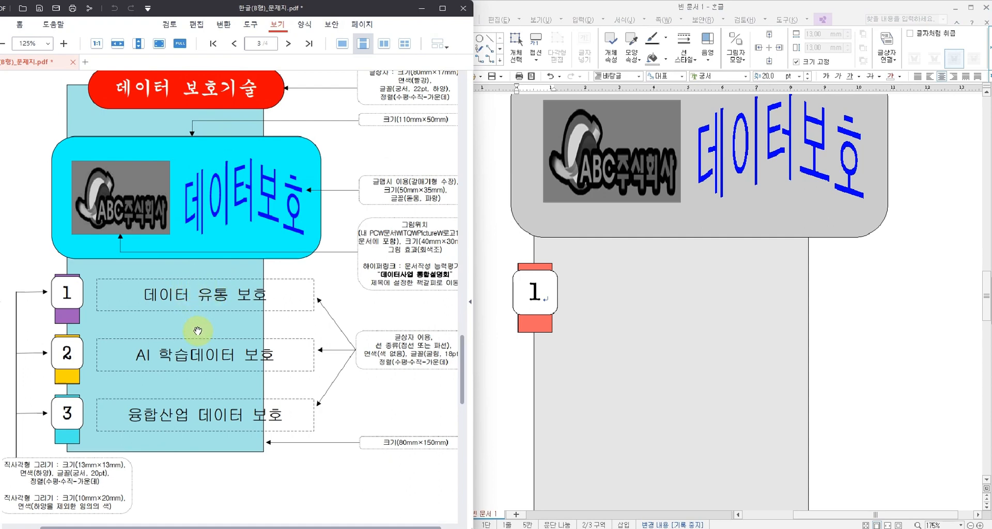
left_click_drag(190, 293, 184, 264)
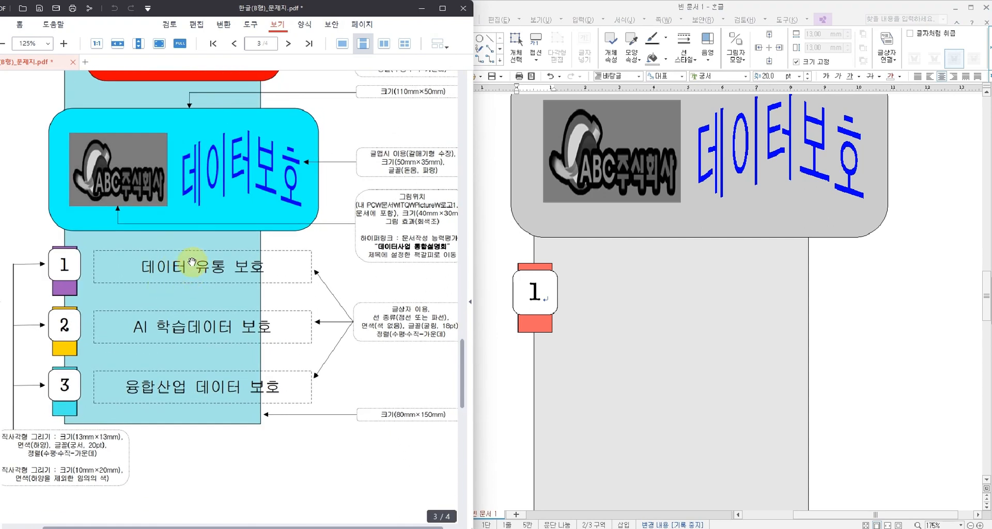
left_click(581, 20)
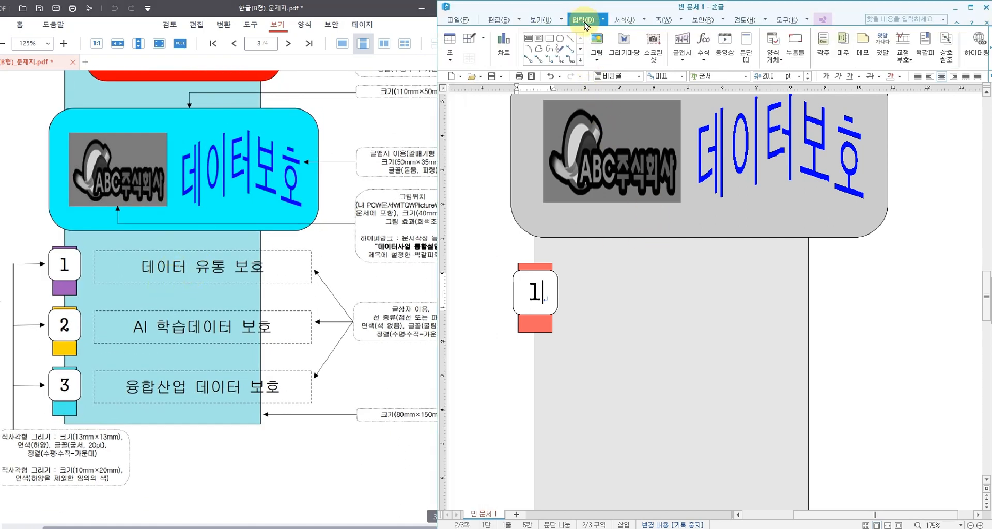
left_click(528, 38)
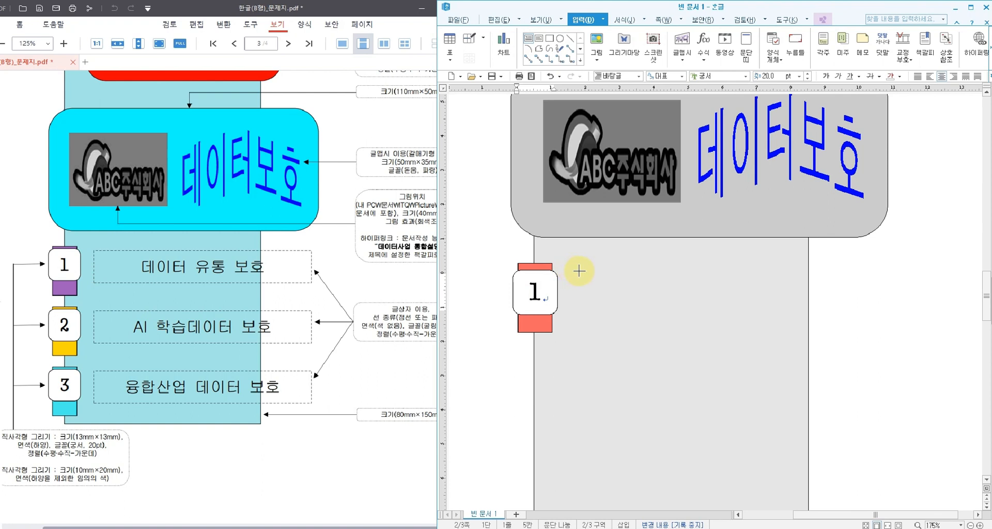
left_click_drag(579, 271, 877, 314)
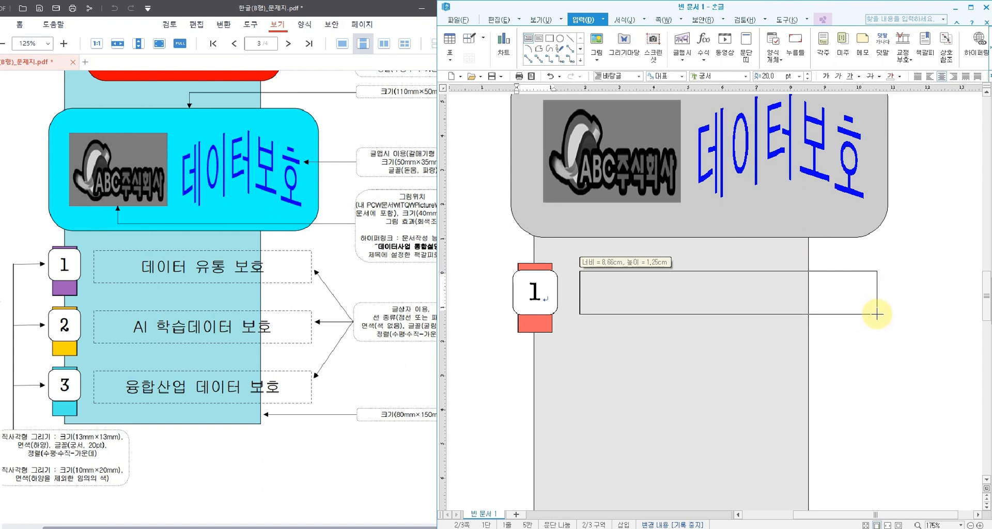
left_click_drag(877, 314, 877, 313)
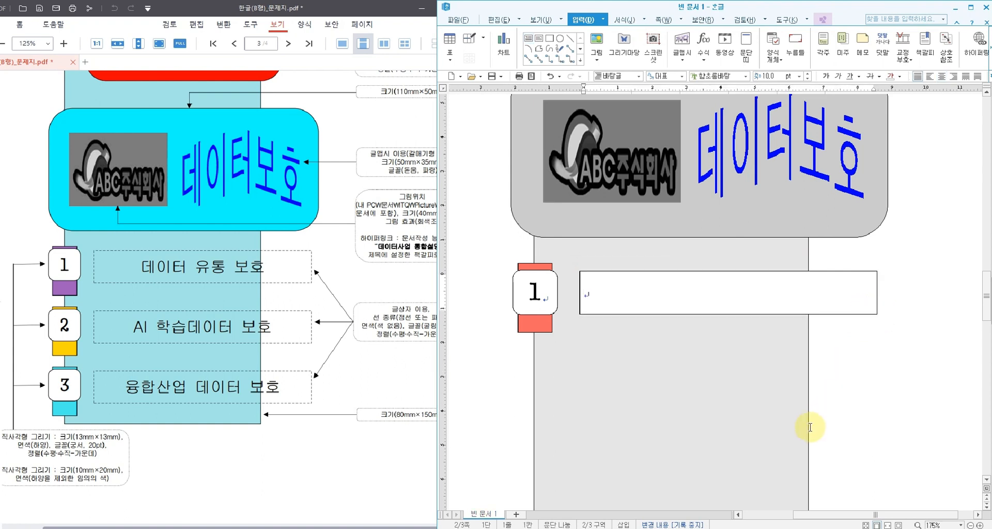
type("데이터 유")
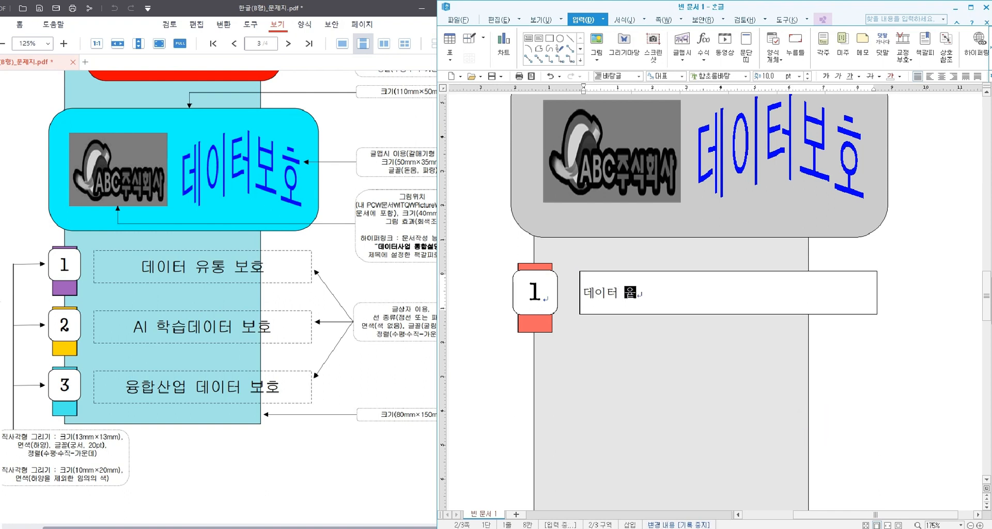
type("통 보호")
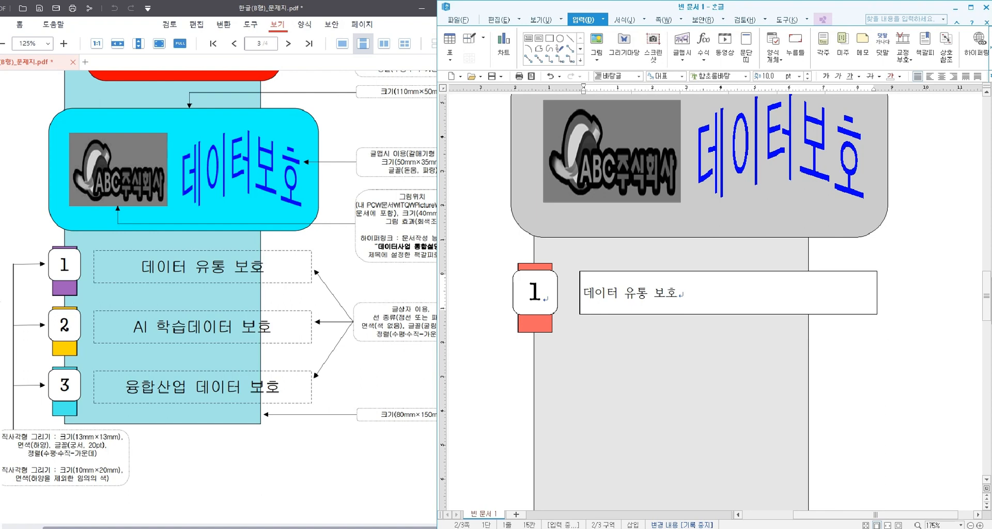
Step: Format the text "데이터 유통 보호" in 굴림, 18 pt, and centre it horizontally in the text box
key("shift+Home")
left_click(396, 338)
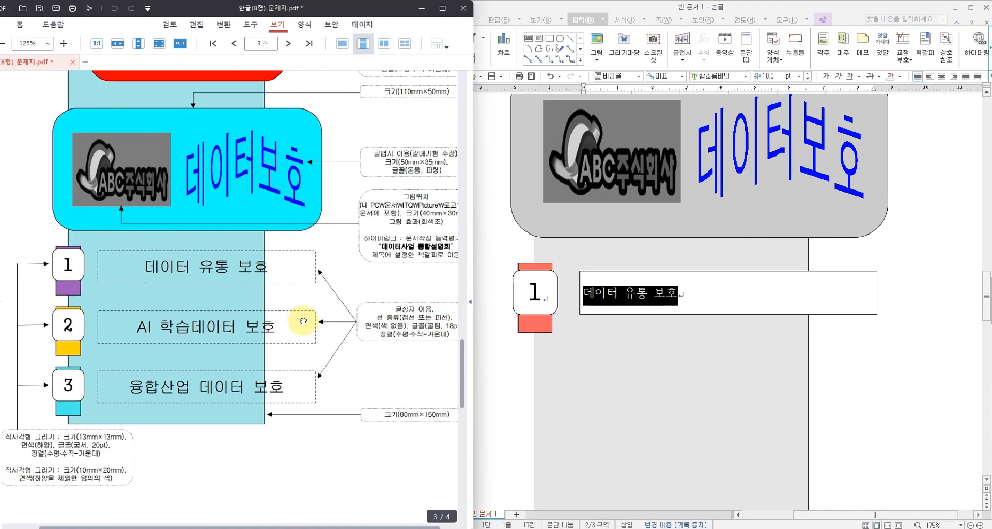
left_click(723, 6)
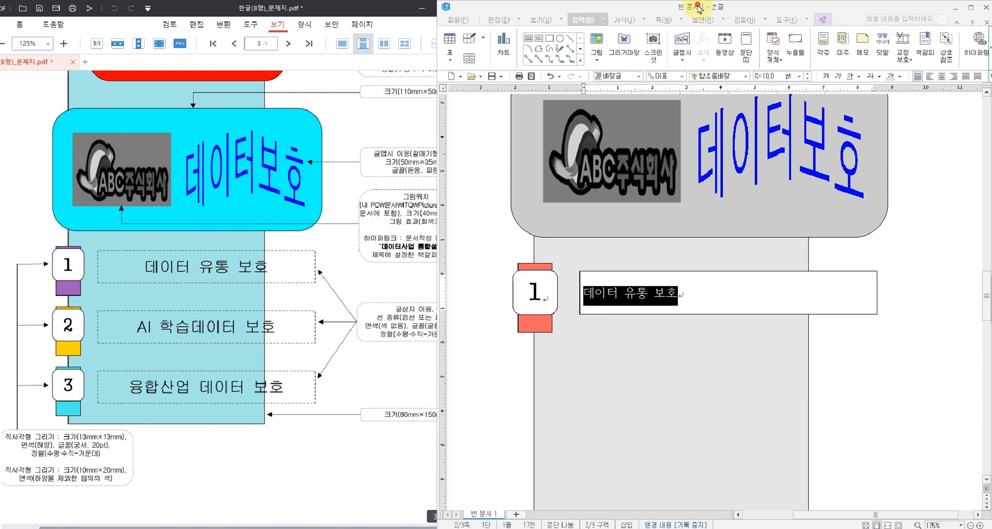
left_click(746, 77)
scroll(817, 129, "up", 10)
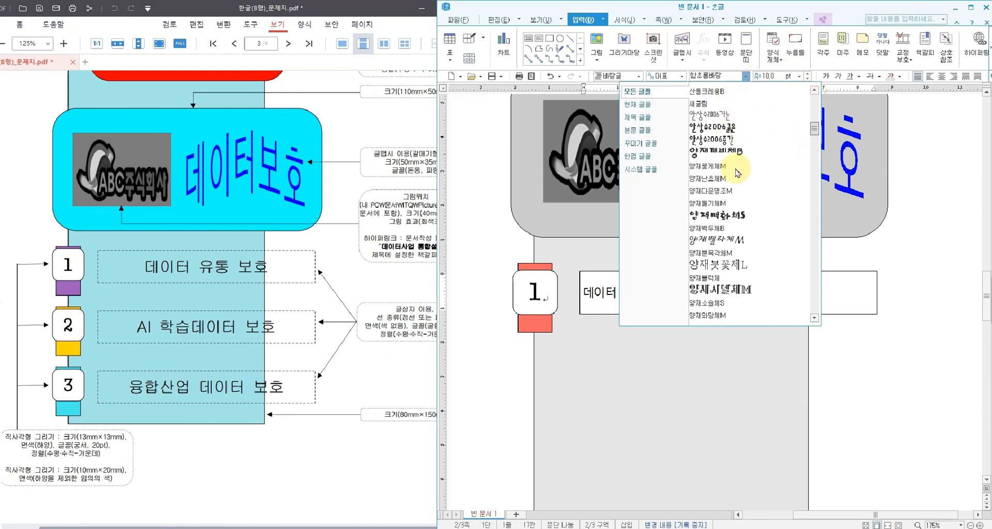
mouse_move(815, 128)
left_mouse_down()
mouse_move(818, 98)
mouse_move(815, 109)
left_mouse_up()
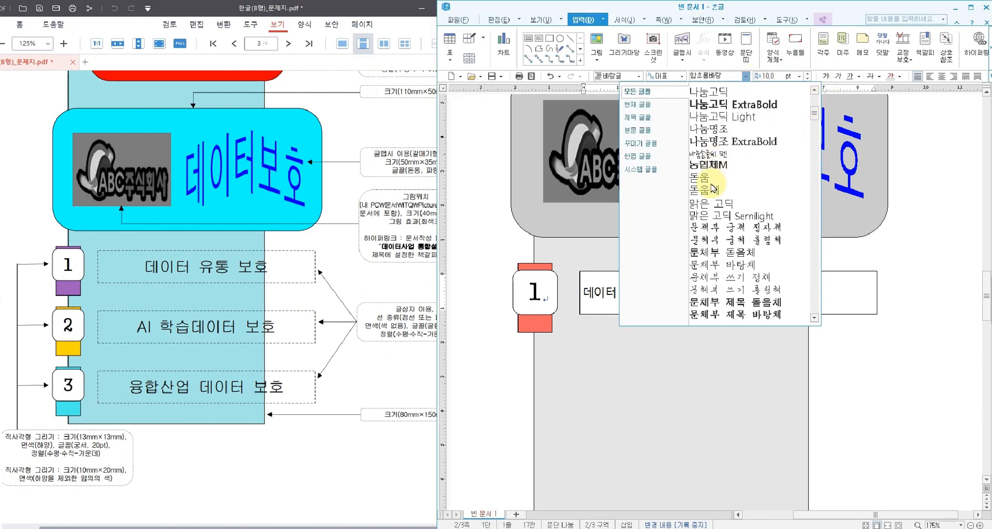
scroll(710, 197, "up", 6)
left_click(696, 101)
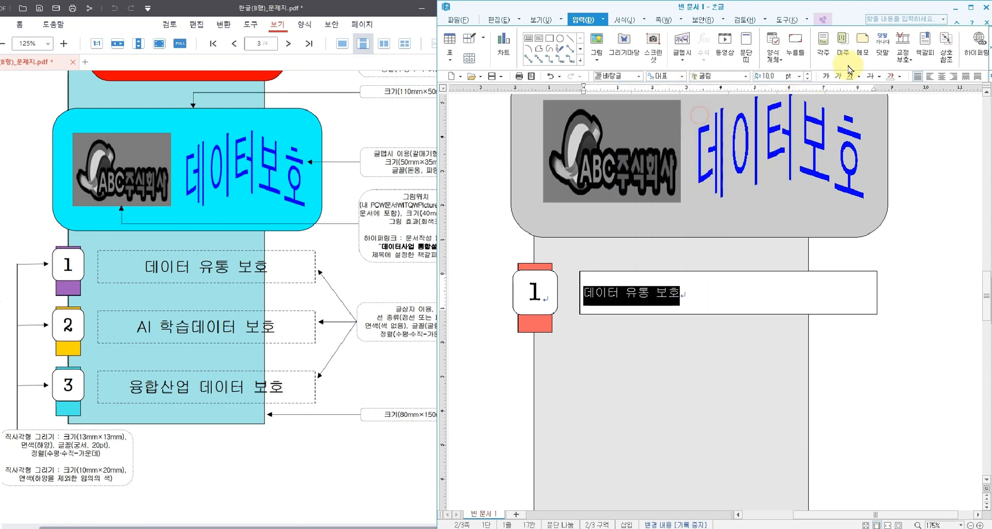
left_click(801, 77)
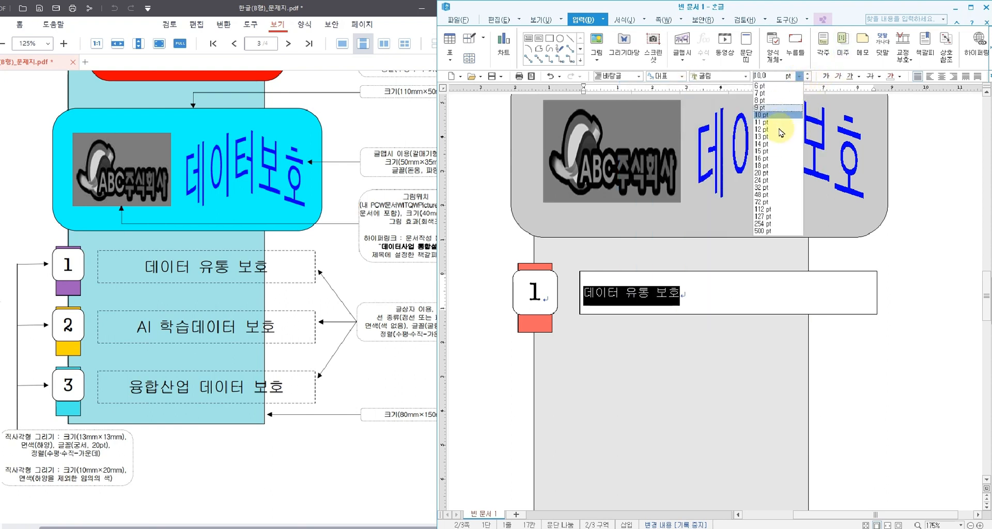
left_click(765, 160)
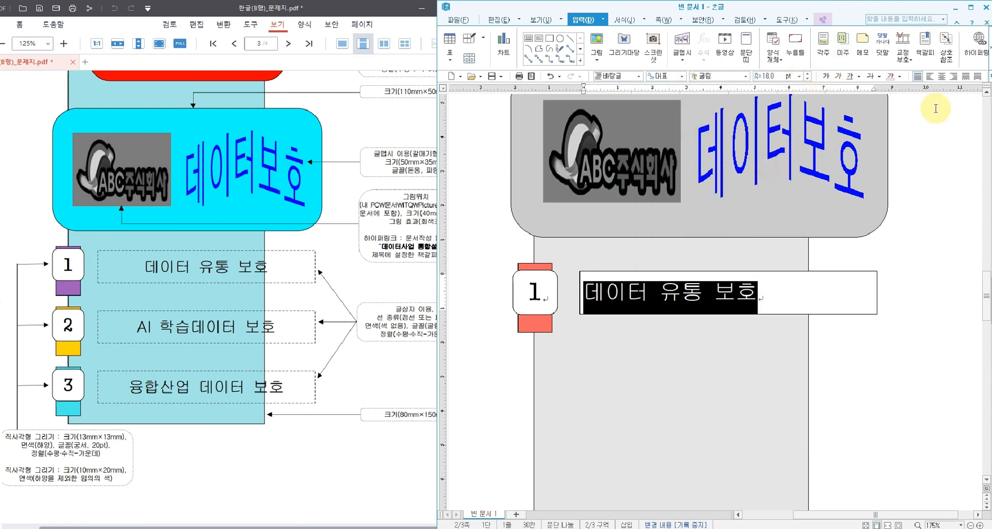
left_click(943, 78)
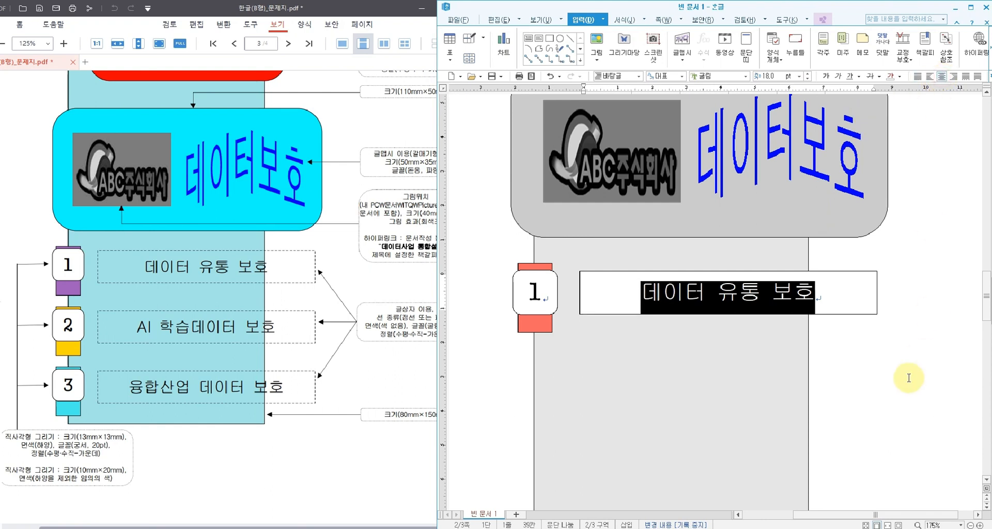
left_click(612, 291)
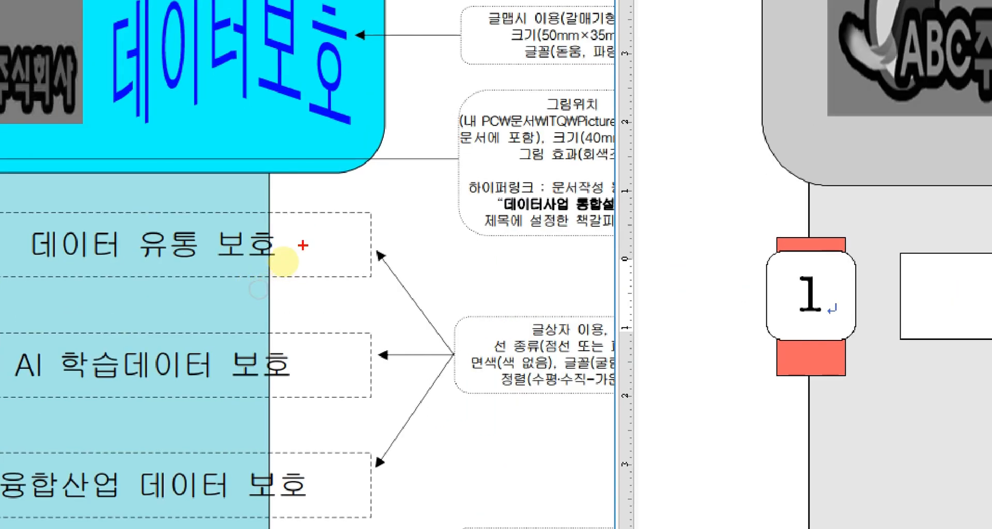
left_click_drag(284, 257, 304, 245)
left_click_drag(469, 350, 562, 371)
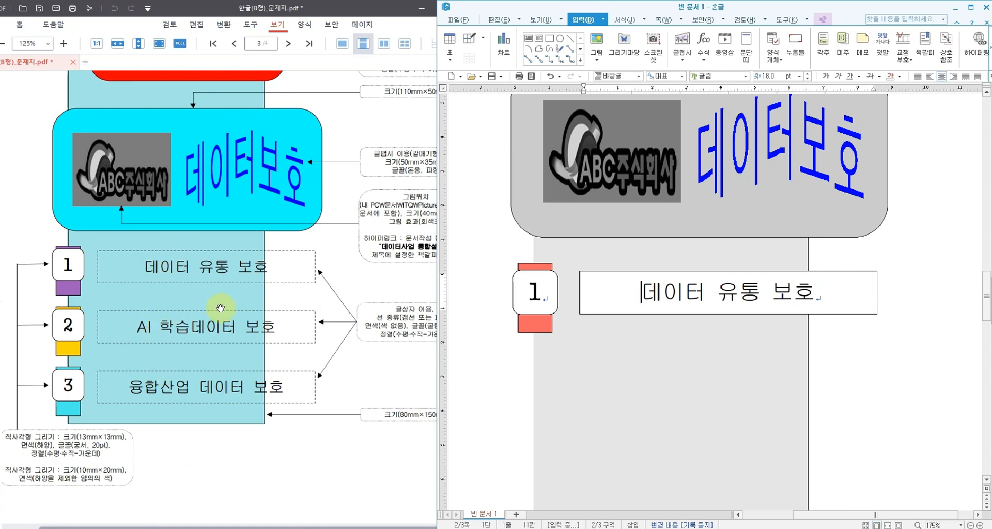
Step: Remove the fill colour (색 없음) of the "데이터 유통 보호" text box and give it a dashed border
left_click(671, 272)
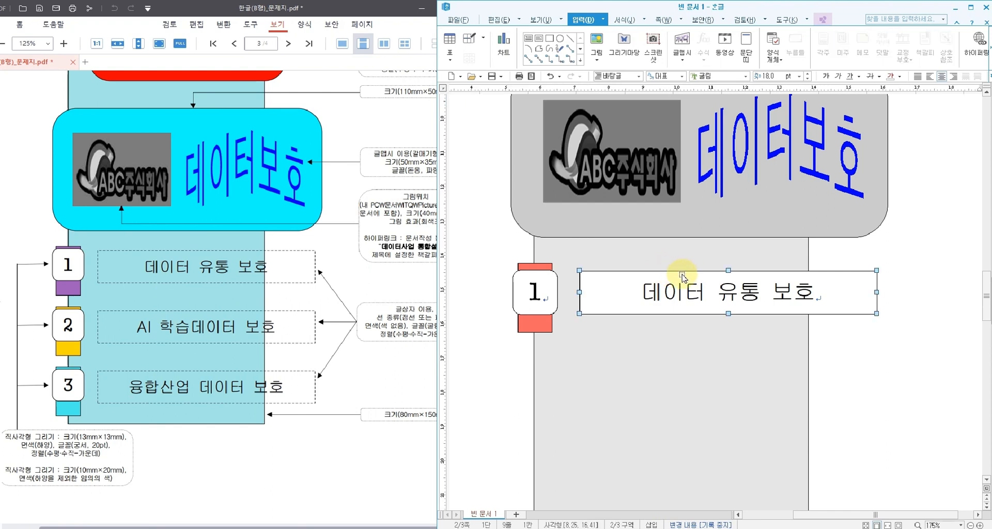
left_click(823, 20)
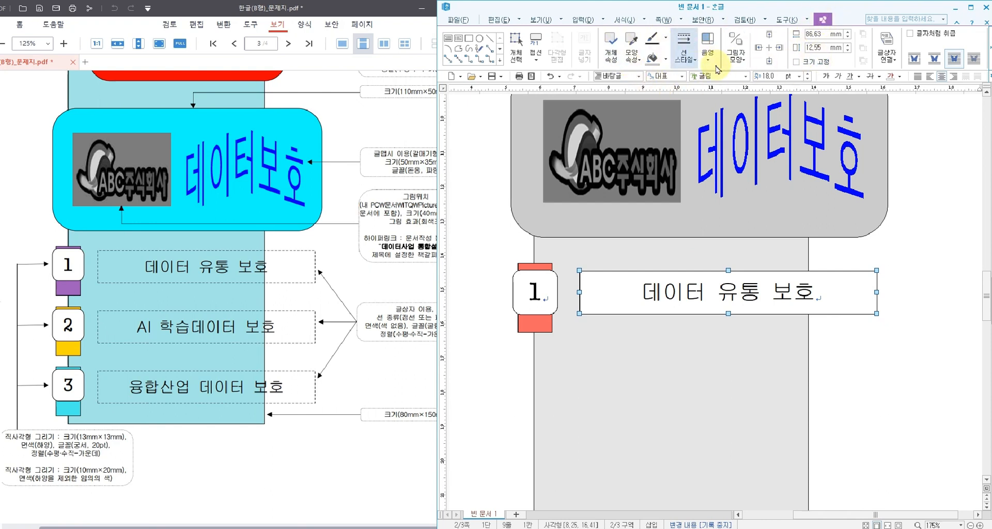
left_click(667, 60)
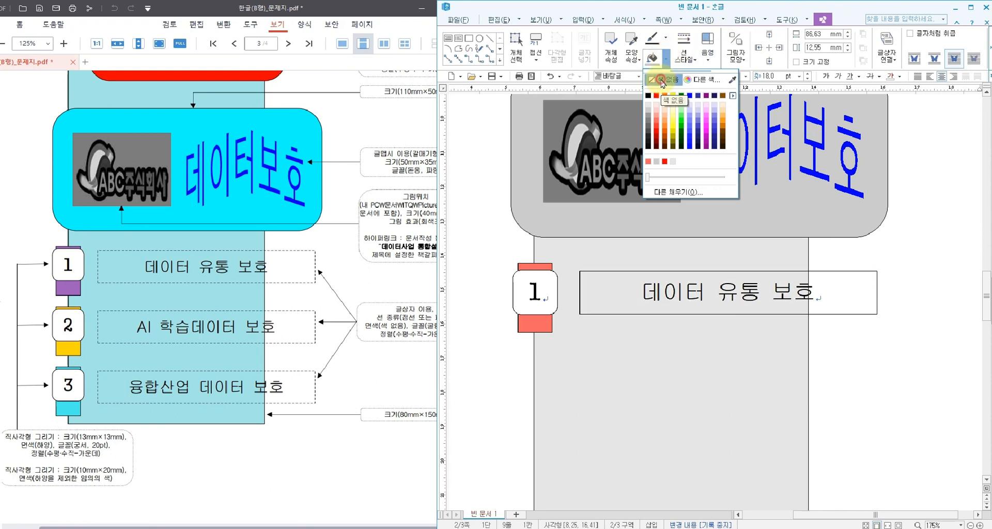
left_click(661, 79)
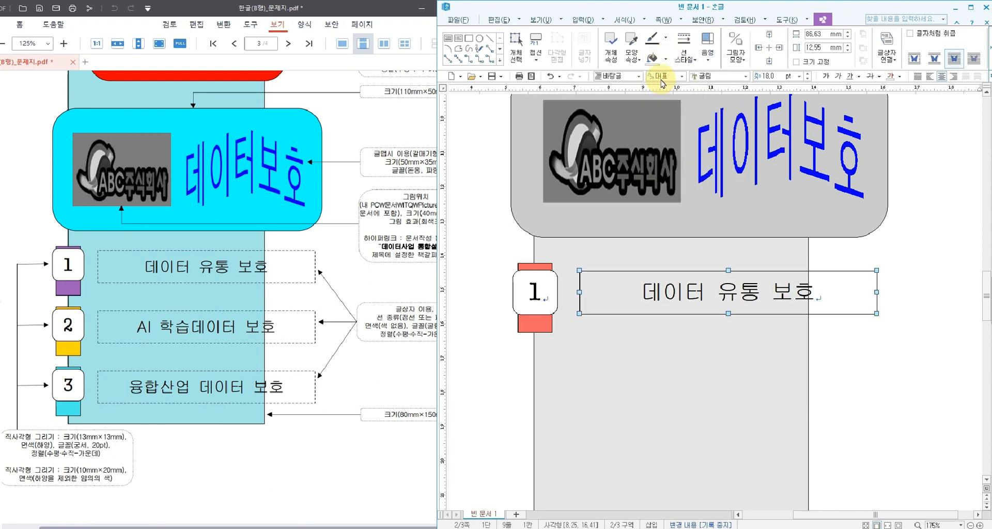
left_click(688, 56)
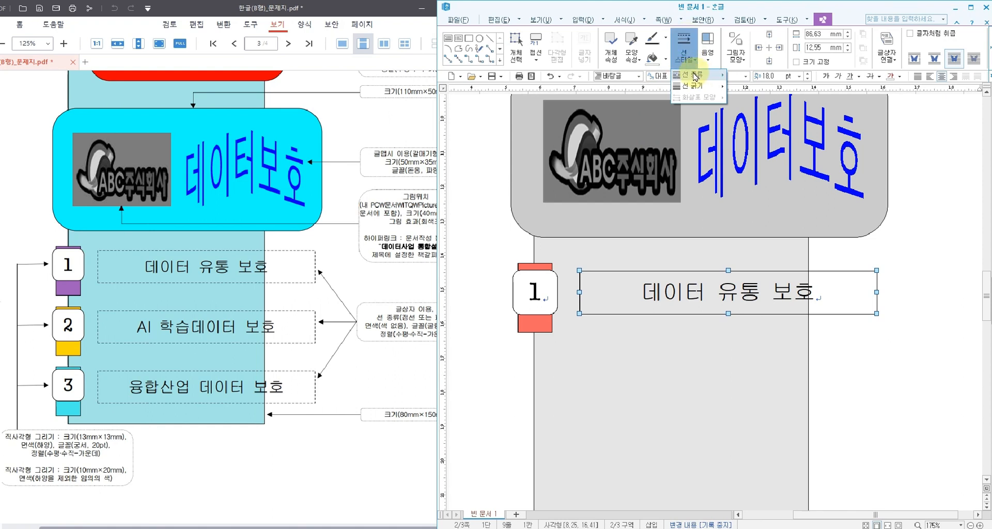
mouse_move(706, 76)
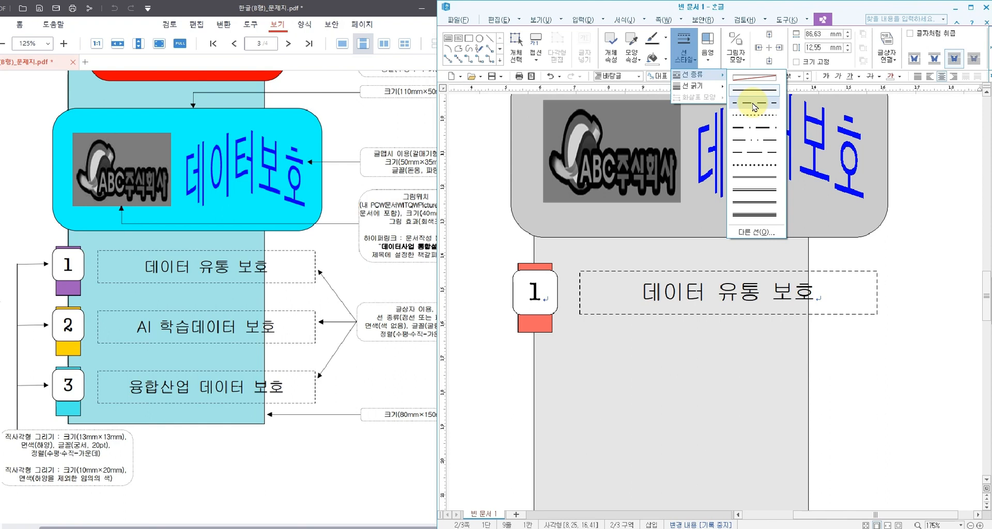
left_click(754, 104)
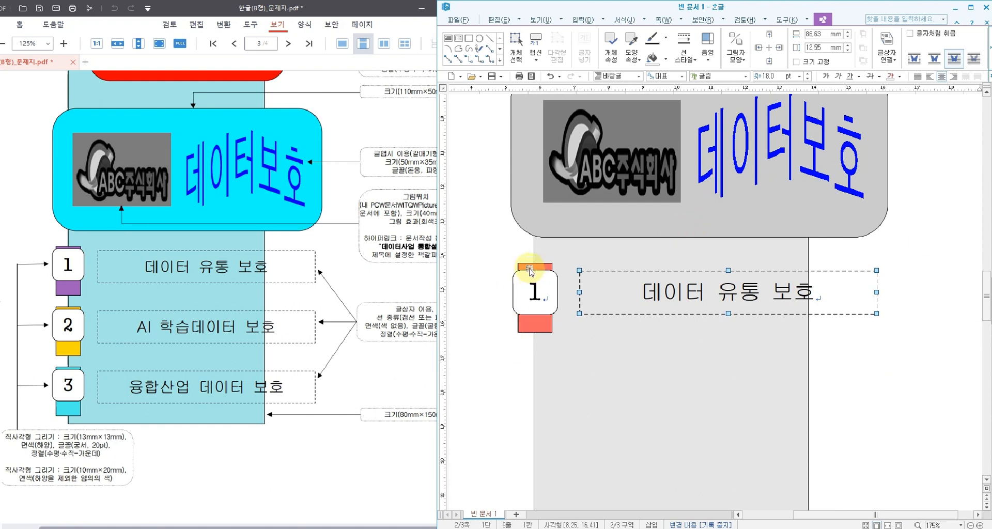
Step: Try duplicating the numbered square, its light red rectangle and the text box downward as two more rows, then undo the copies
scroll(574, 299, "down", 2)
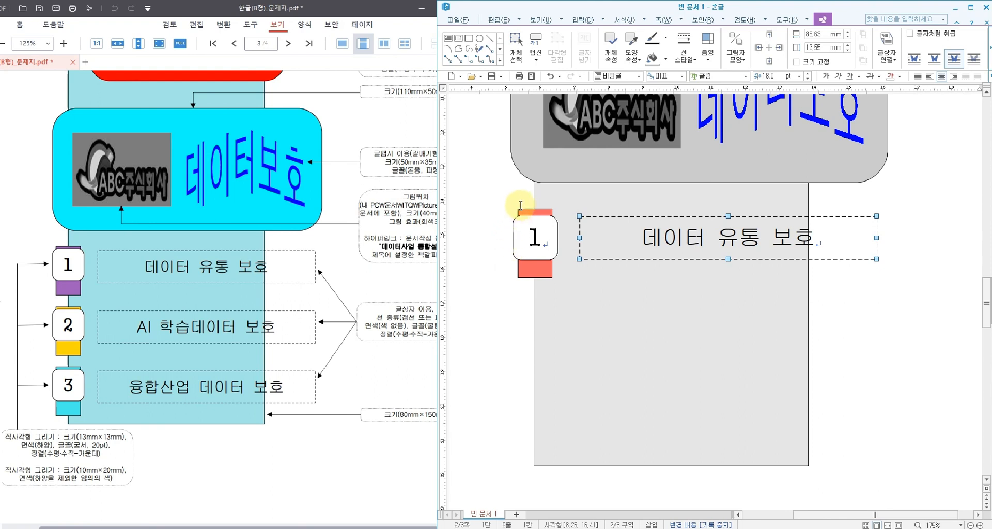
left_click(524, 276, "shift")
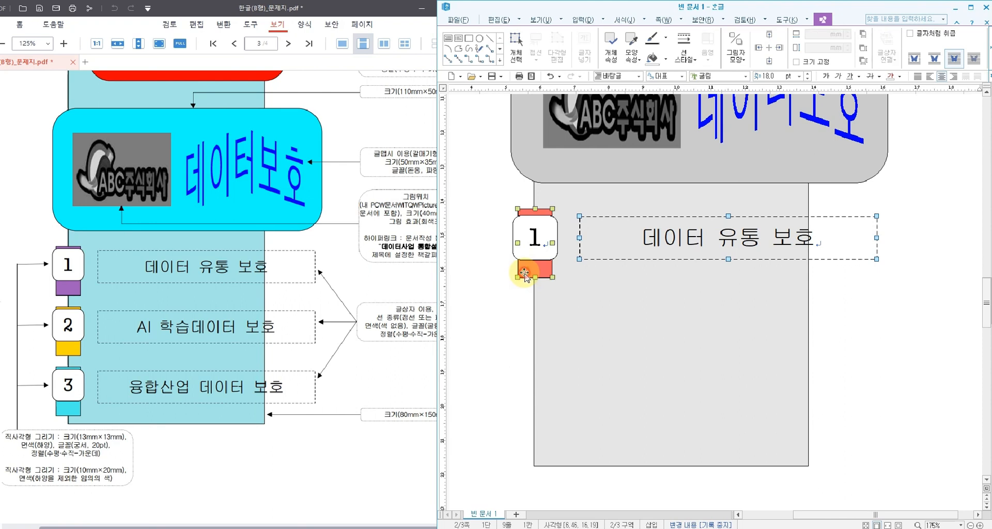
left_click(519, 229, "shift")
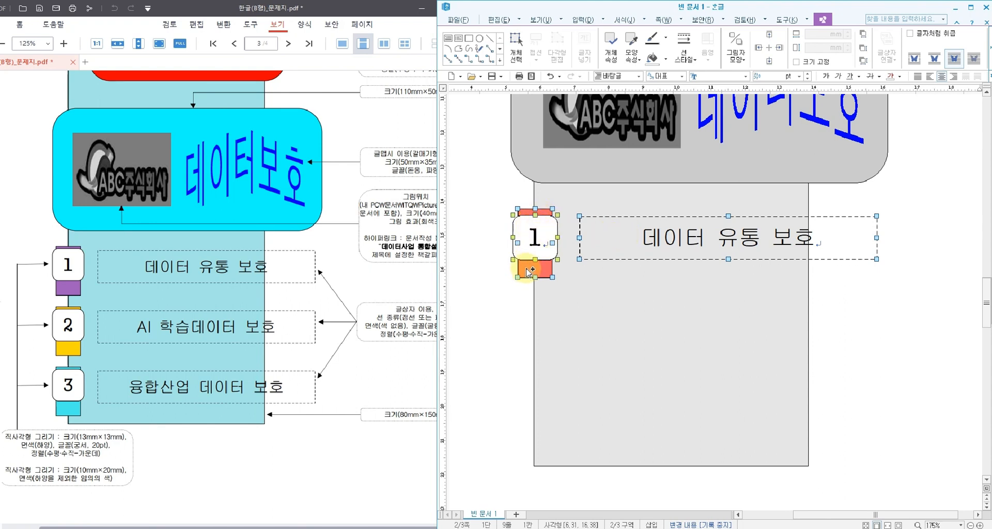
left_click_drag(527, 271, 520, 455)
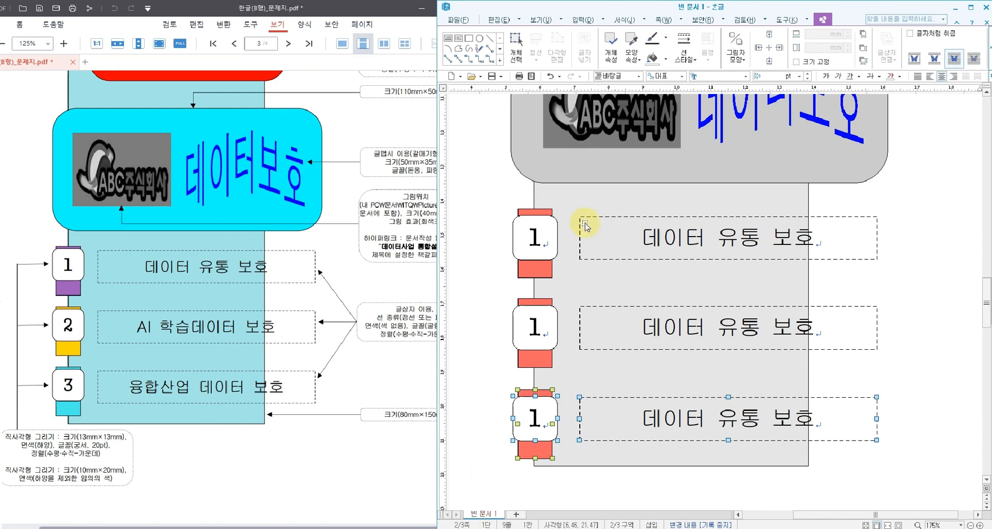
key("ctrl+z")
key("ctrl+z")
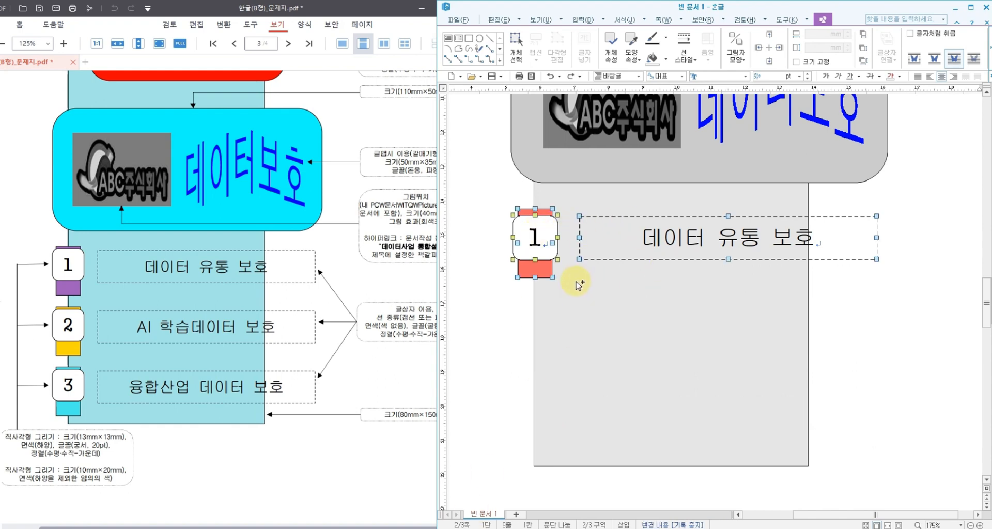
Step: Try to select the whole first row with object selection (개체 선택) by framing an area around it, then clear the selection
left_click(507, 297)
scroll(654, 473, "down", 5)
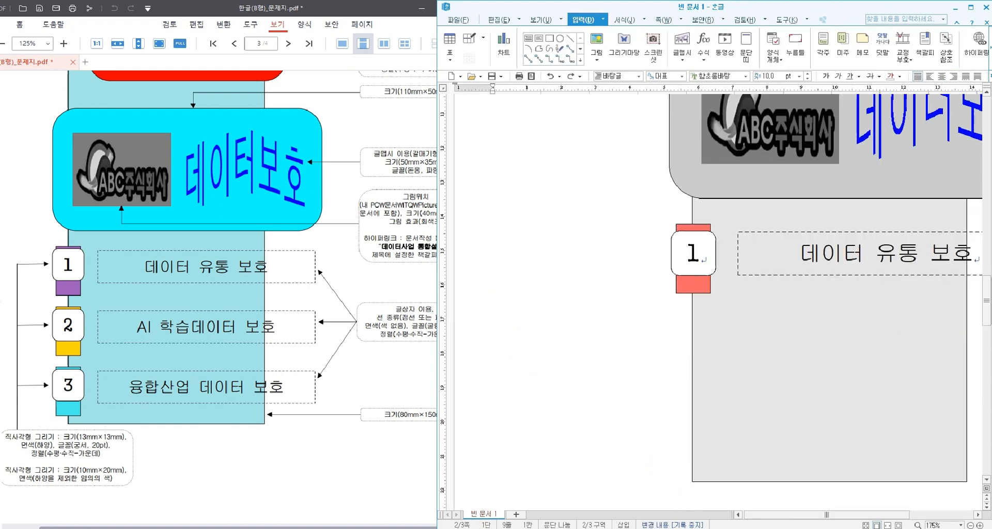
left_click_drag(779, 515, 840, 515)
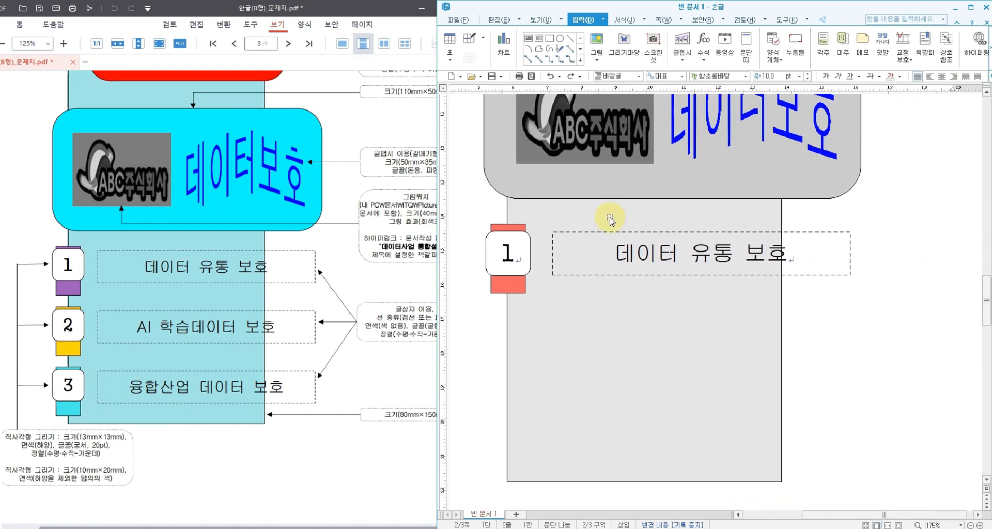
left_click(499, 20)
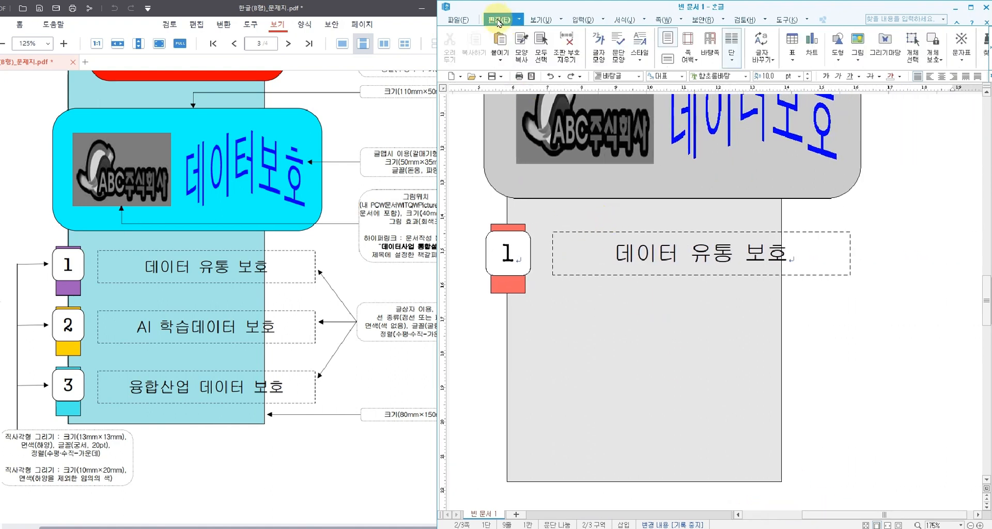
left_click(912, 55)
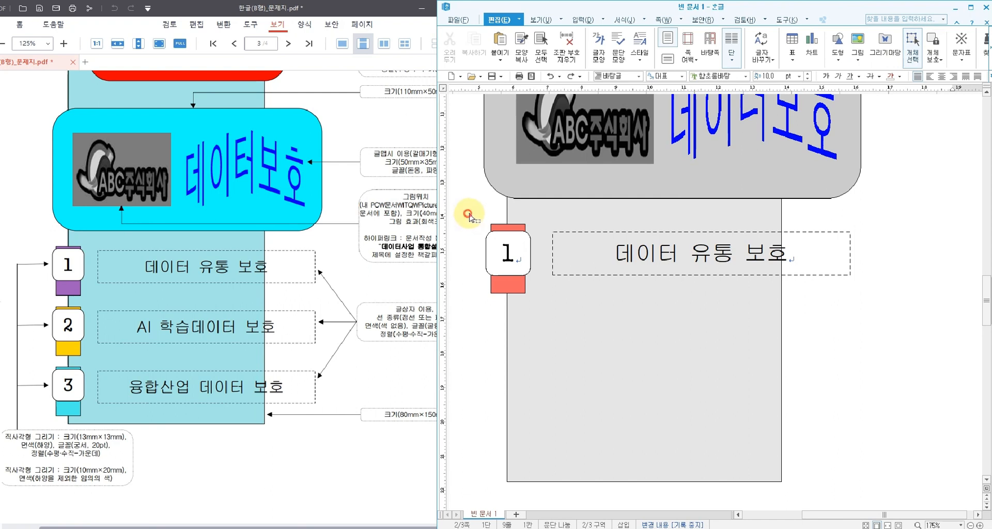
left_click_drag(469, 217, 897, 309)
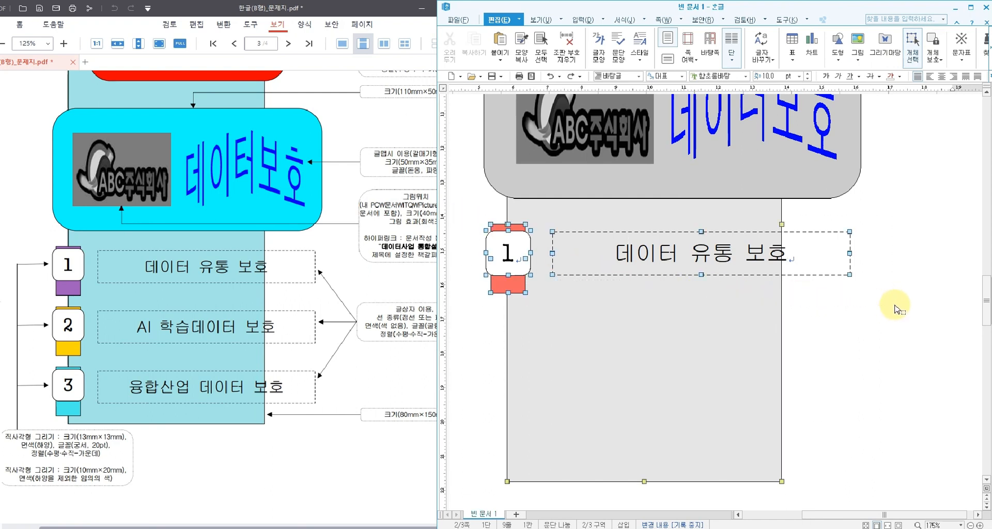
left_click(472, 211)
Step: Frame-select the numbered square with its light red rectangle, add the dashed text box to the selection, then deselect everything
left_click_drag(775, 514, 837, 514)
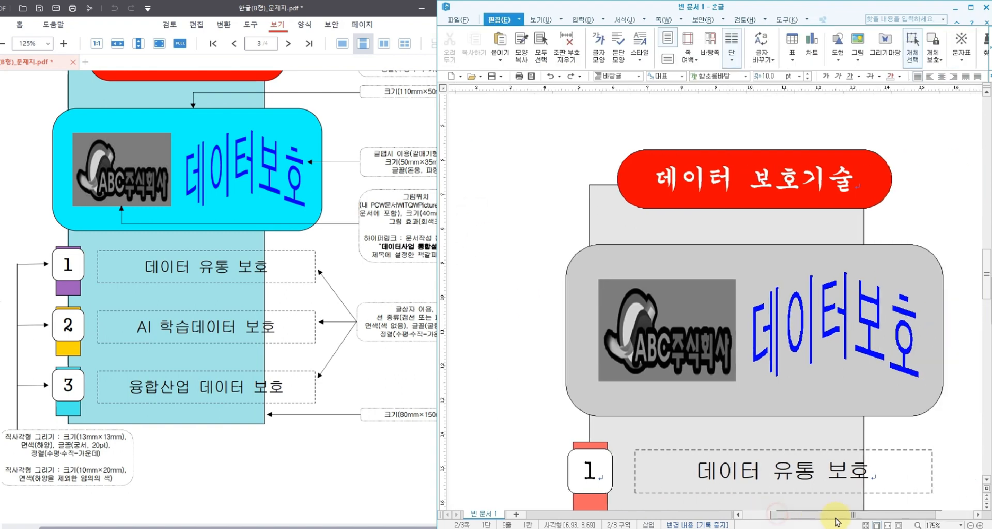
scroll(824, 420, "down", 5)
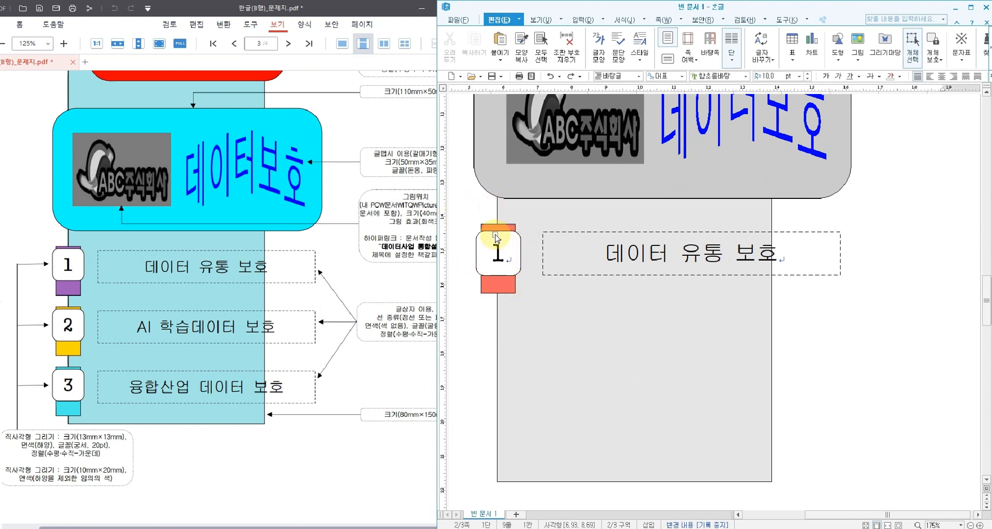
left_click_drag(459, 203, 490, 315)
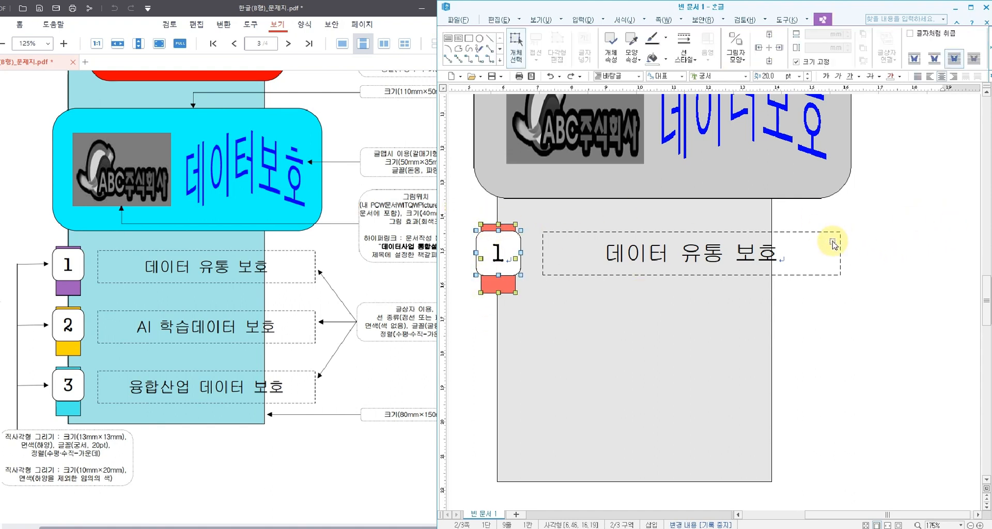
mouse_move(849, 231)
left_mouse_down()
mouse_move(824, 290)
mouse_move(814, 227)
mouse_move(831, 237)
mouse_move(851, 226)
left_mouse_up()
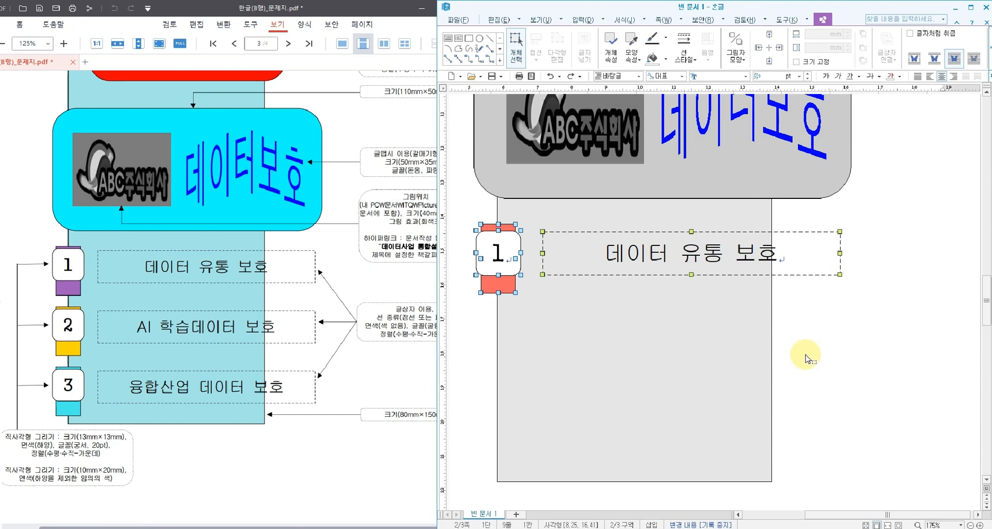
left_click(499, 20)
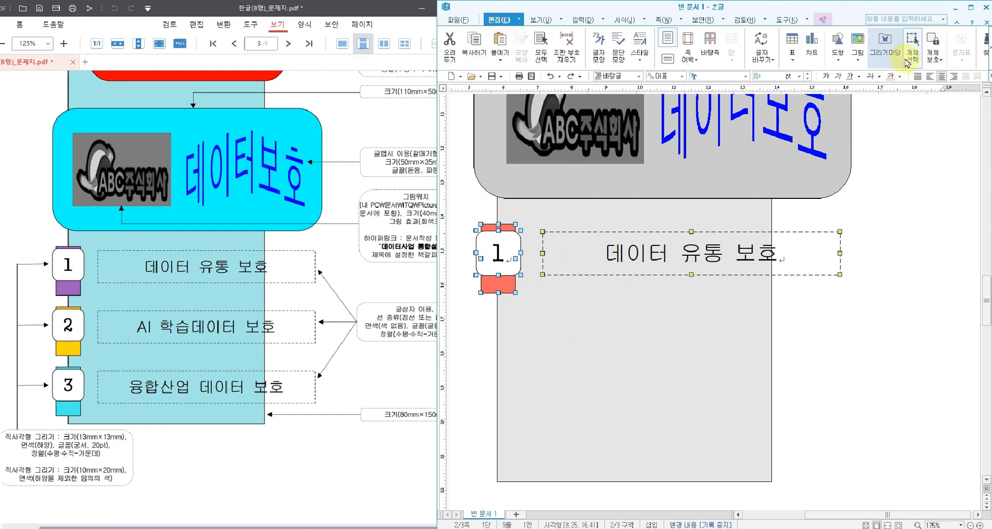
left_click(857, 318)
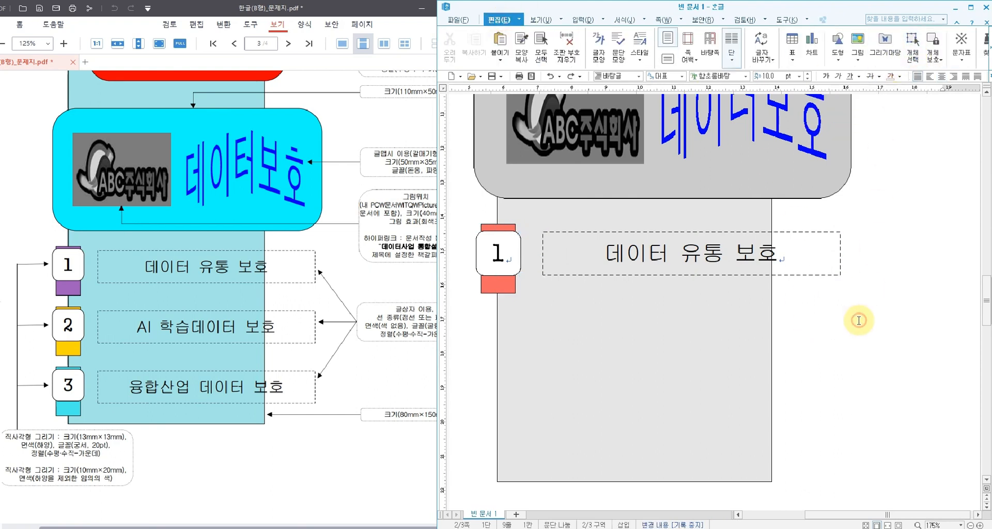
Step: Select the dashed text box, numbered square and light red rectangle together and duplicate them straight down as two evenly spaced rows
left_click(830, 237)
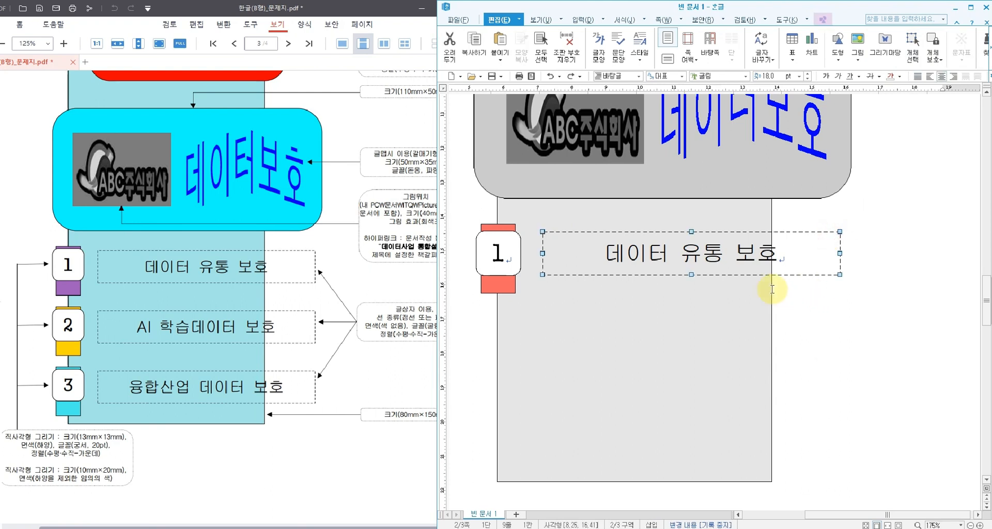
left_click(495, 241, "shift")
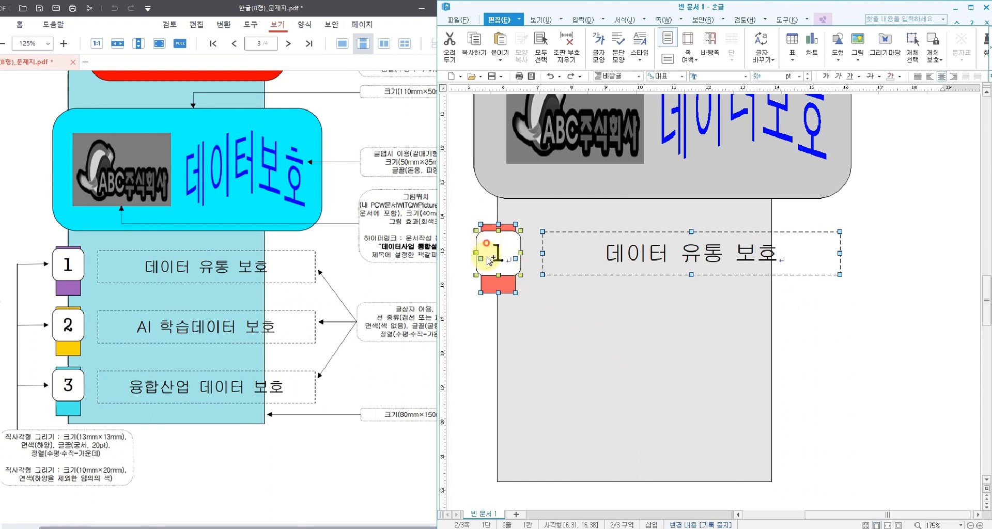
left_click_drag(489, 261, 484, 427)
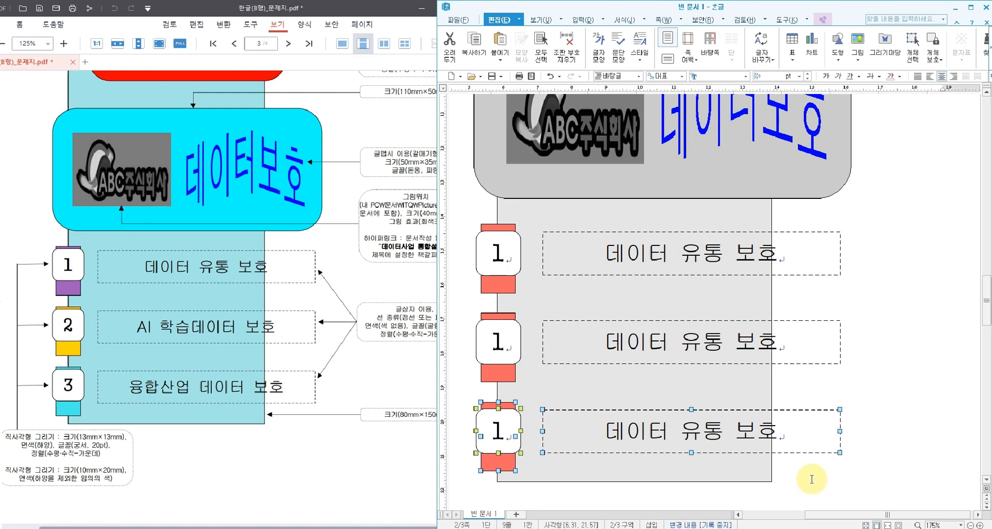
left_click(878, 346)
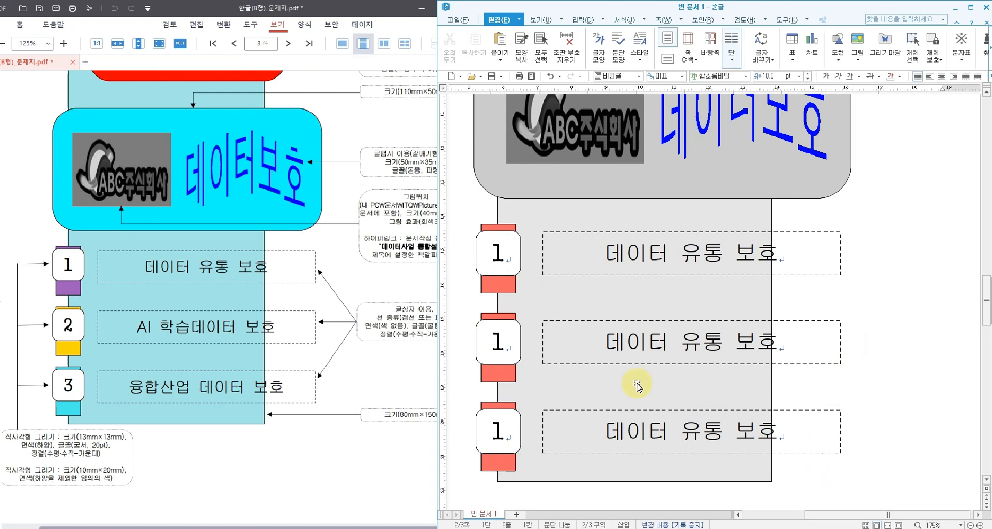
Step: Replace the text in the second row's dashed box with "AI 학습데이터 보호"
left_click_drag(593, 339, 842, 343)
key("Delete")
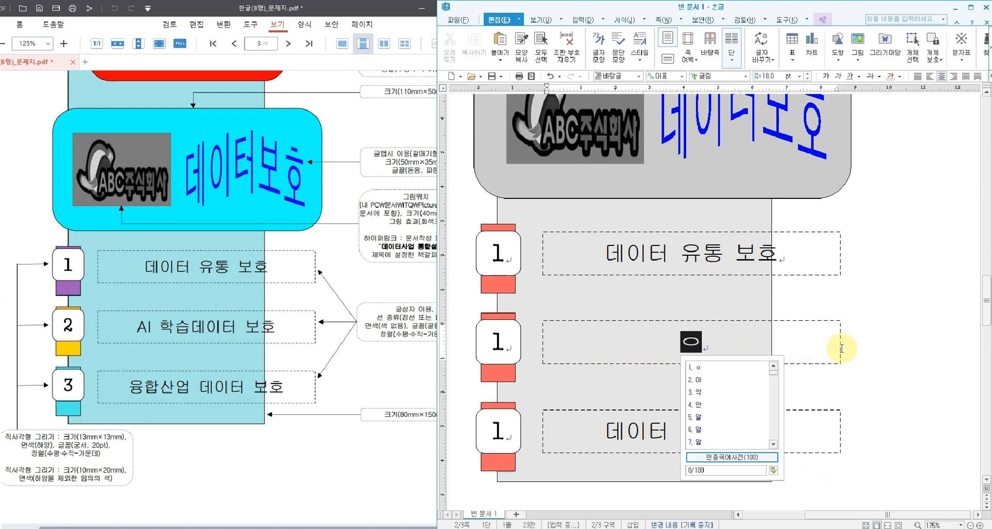
type("AI")
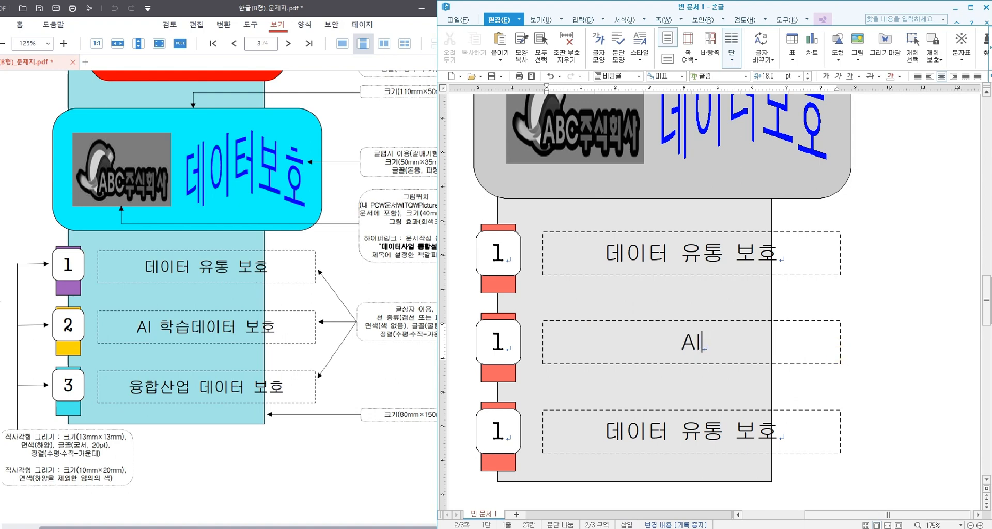
type("이학습데")
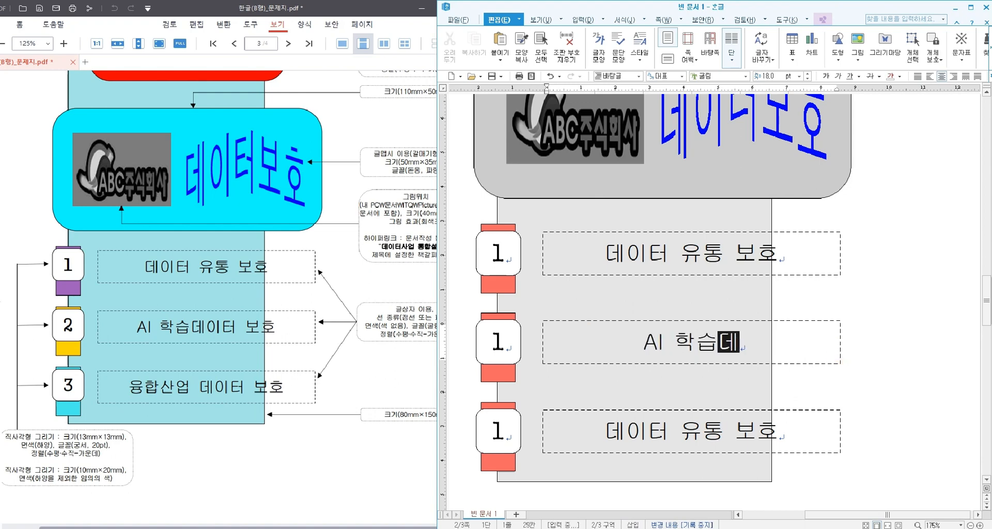
type("이터 보호")
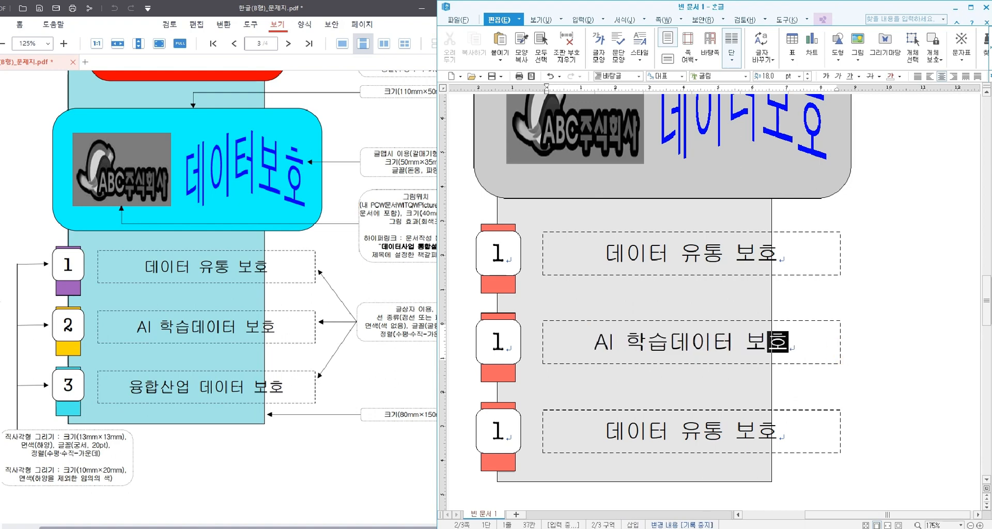
Step: Replace the text in the third row's dashed box with "융합산업 데이터 보호"
triple_click(689, 429)
type("융합사")
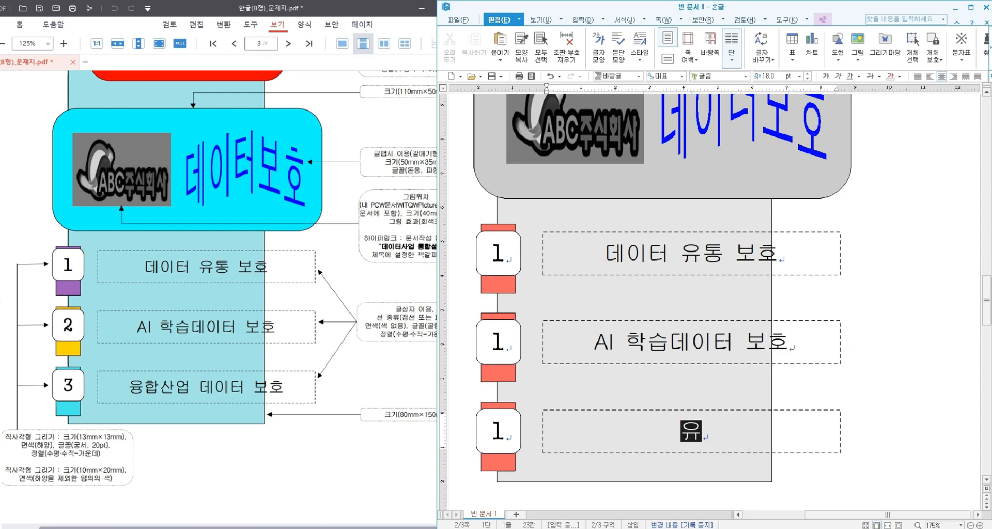
type("ㄴ업 데이터 보호")
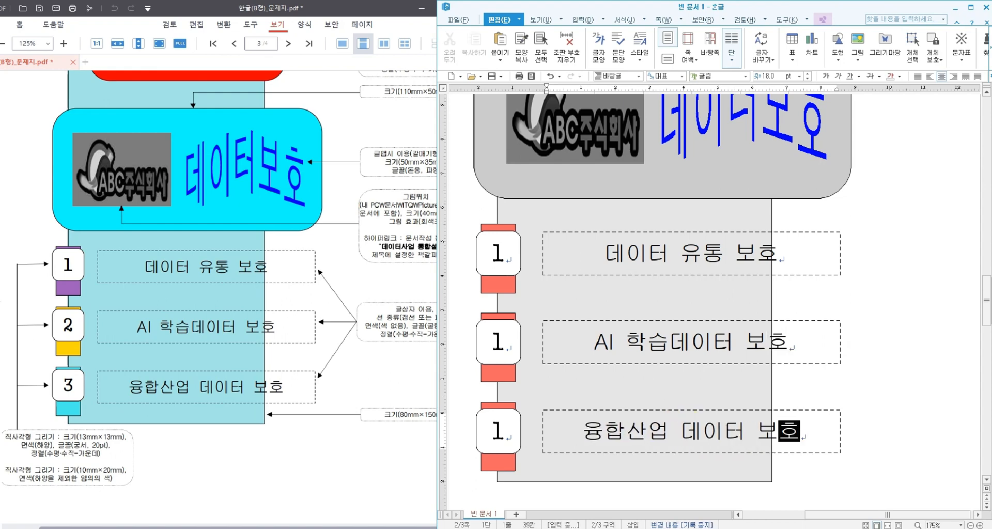
Step: Change the number in the second row's square to 2 and in the third row's square to 3
double_click(497, 341)
type("2")
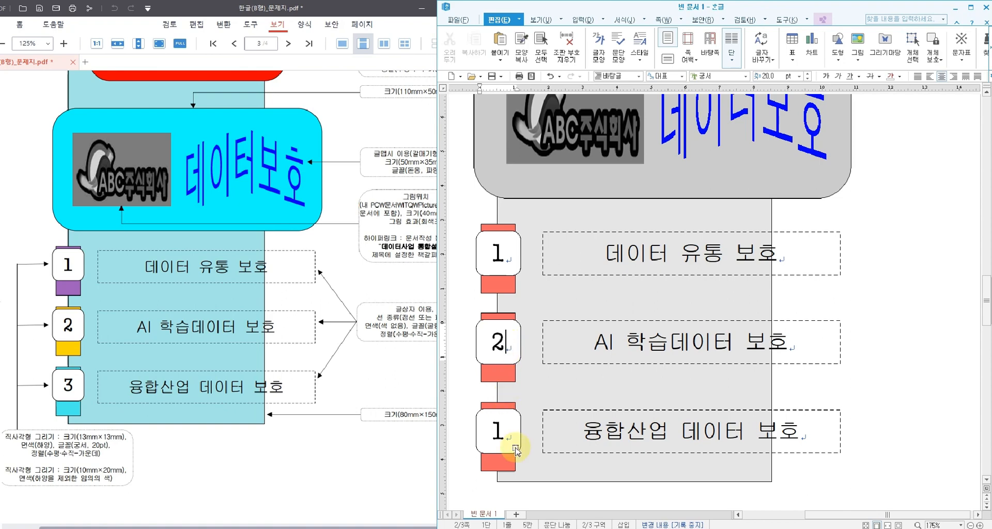
double_click(496, 433)
type("3")
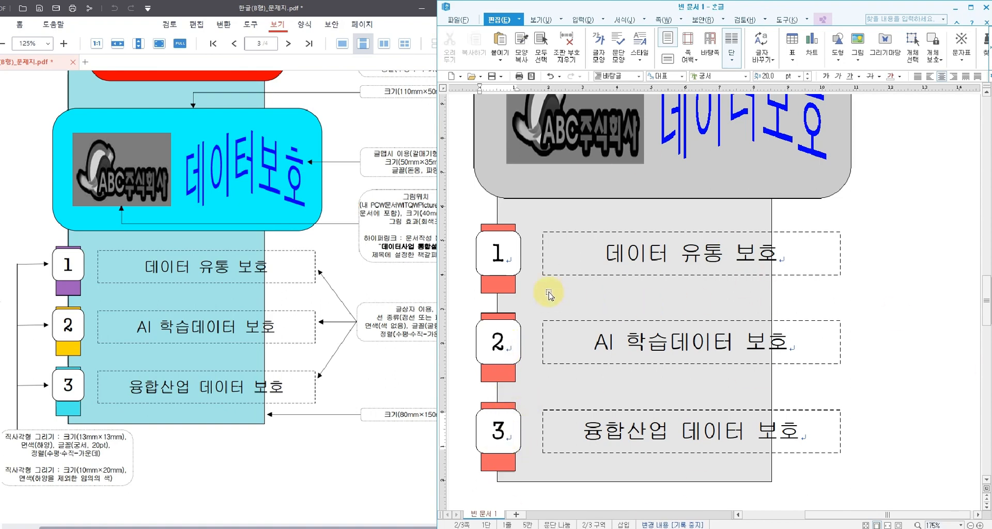
left_click(497, 285)
left_click(497, 373)
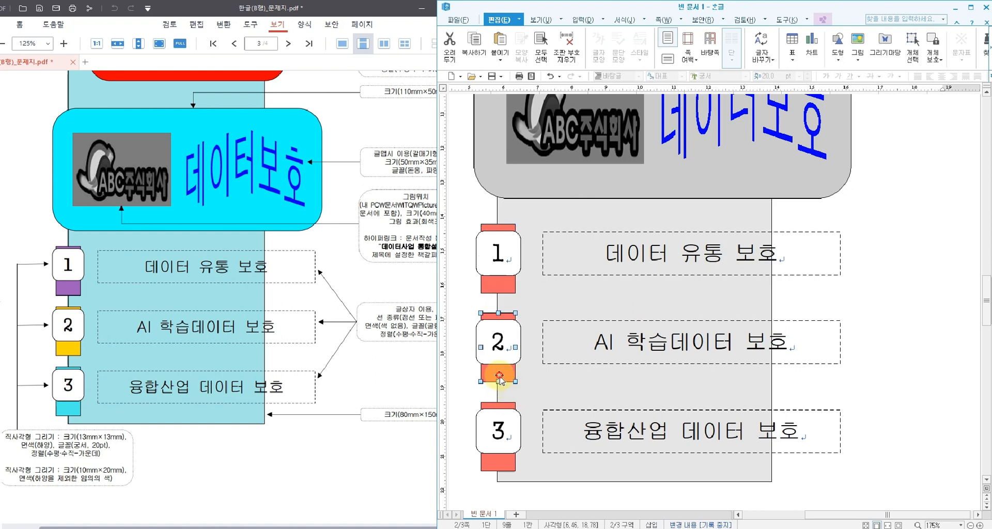
left_click(501, 459)
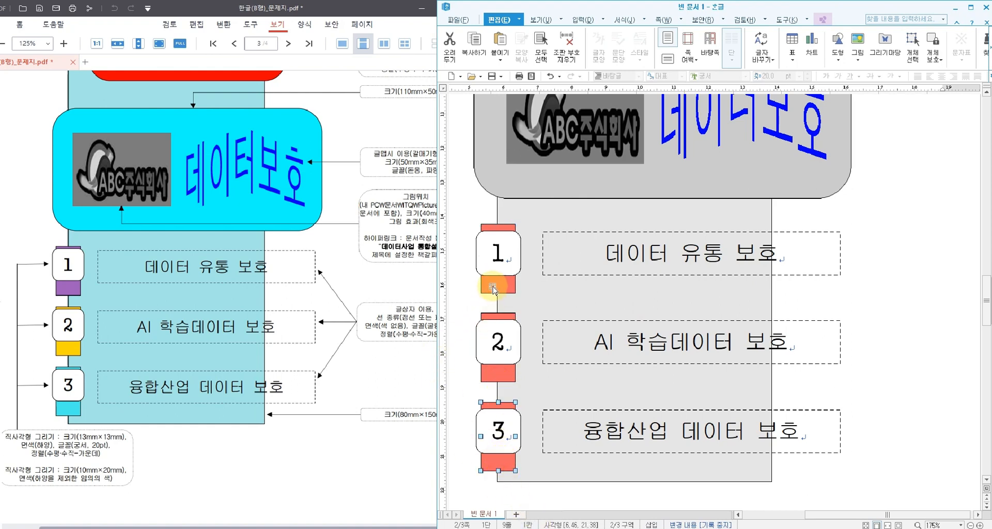
left_click(498, 374)
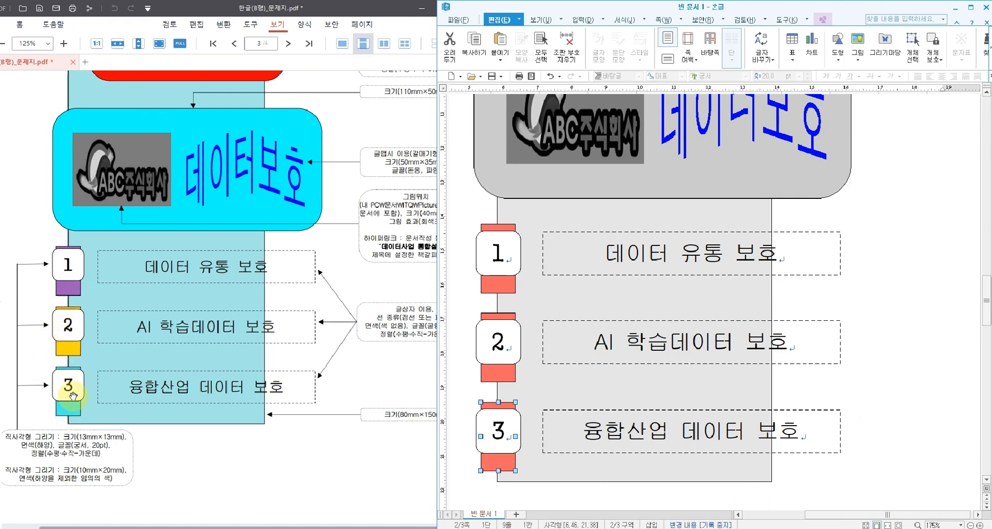
left_click(493, 284)
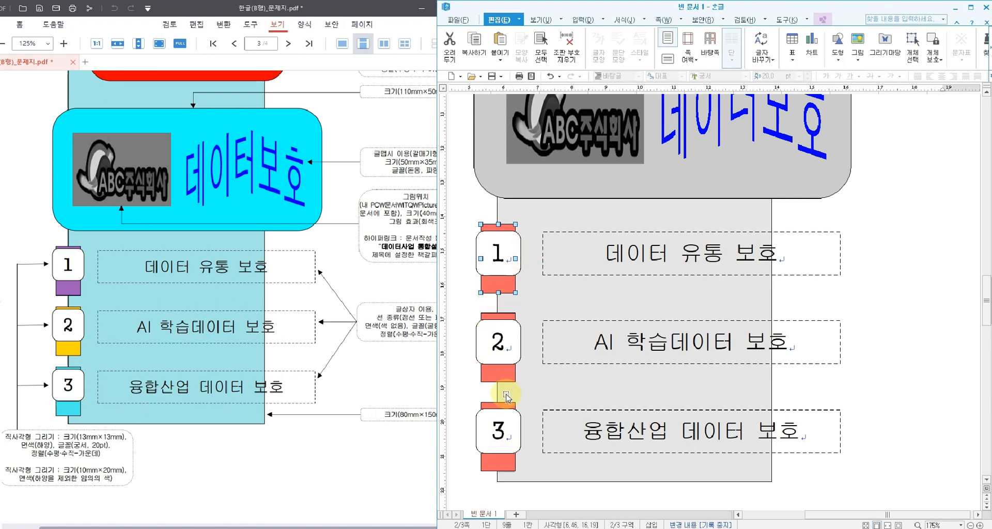
Step: Fill the rectangle behind the number 2 square with a dark red shade
left_click(499, 379)
left_click(824, 20)
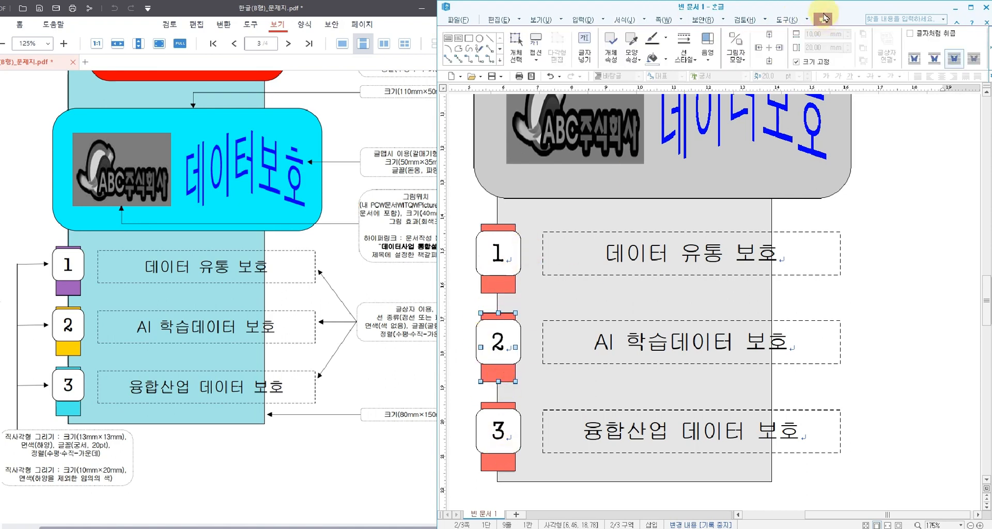
left_click(667, 59)
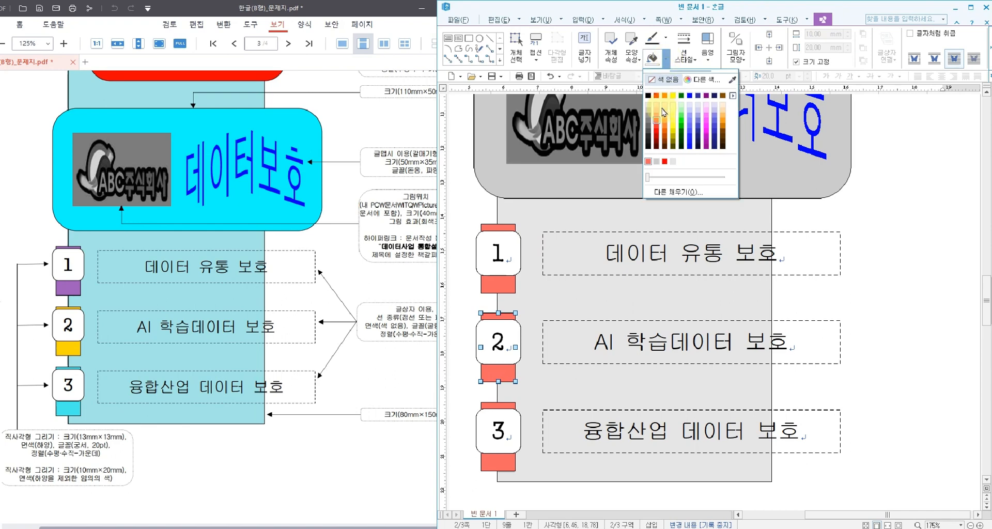
left_click(657, 137)
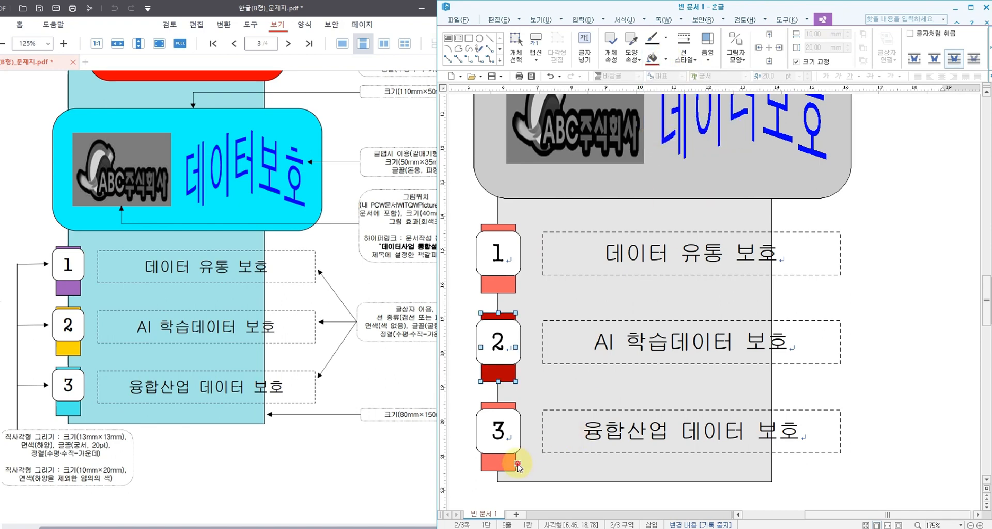
Step: Fill the rectangle behind the number 3 square with a very dark red, deeper than the second row's shade
left_click(498, 461)
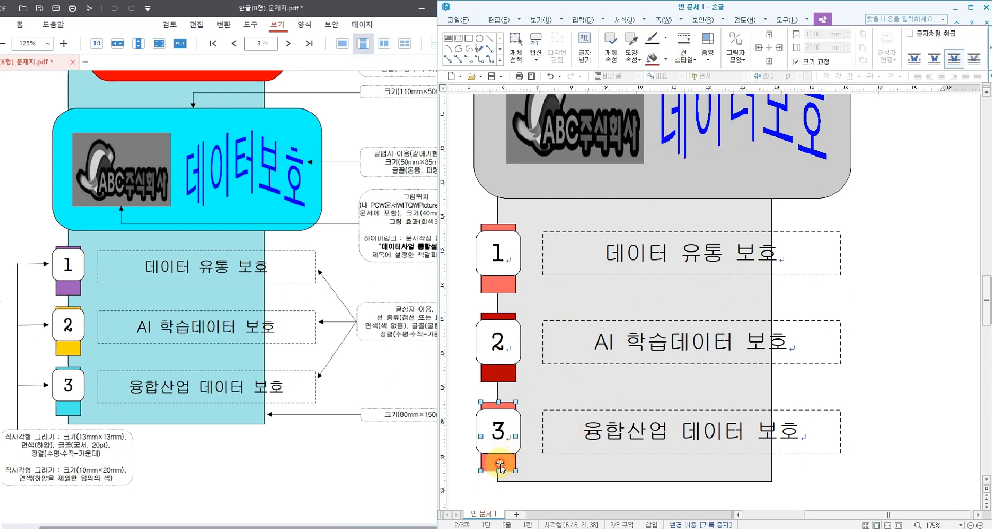
left_click(667, 60)
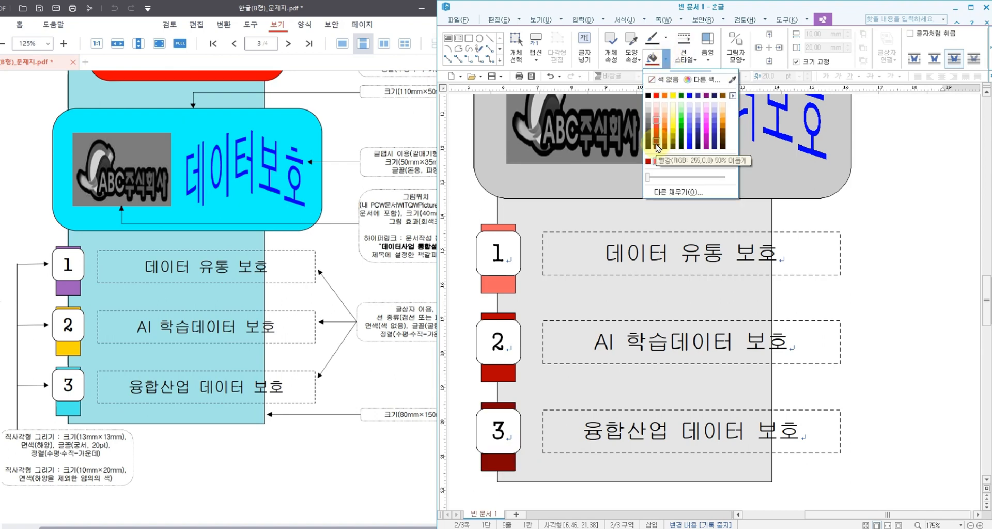
left_click(657, 143)
left_click(871, 405)
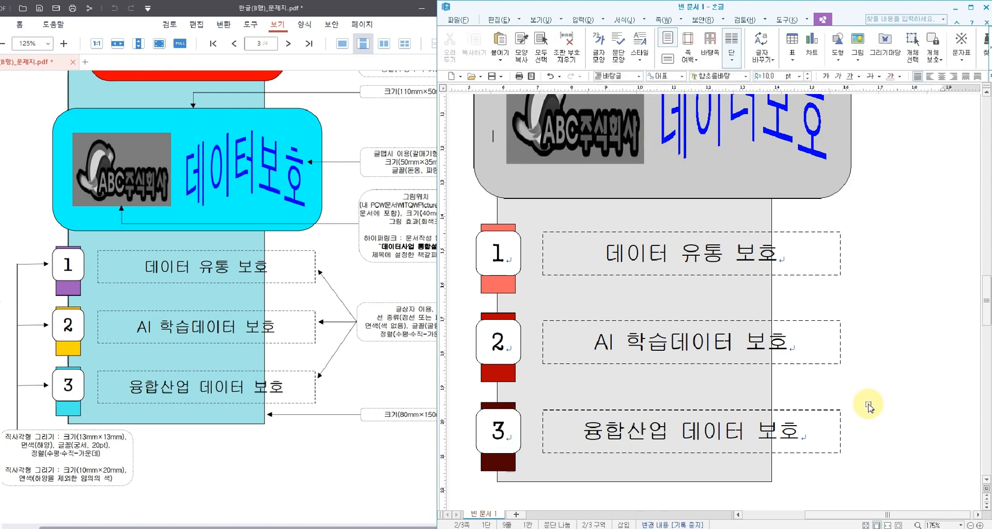
scroll(567, 354, "down", 3)
left_click(694, 259)
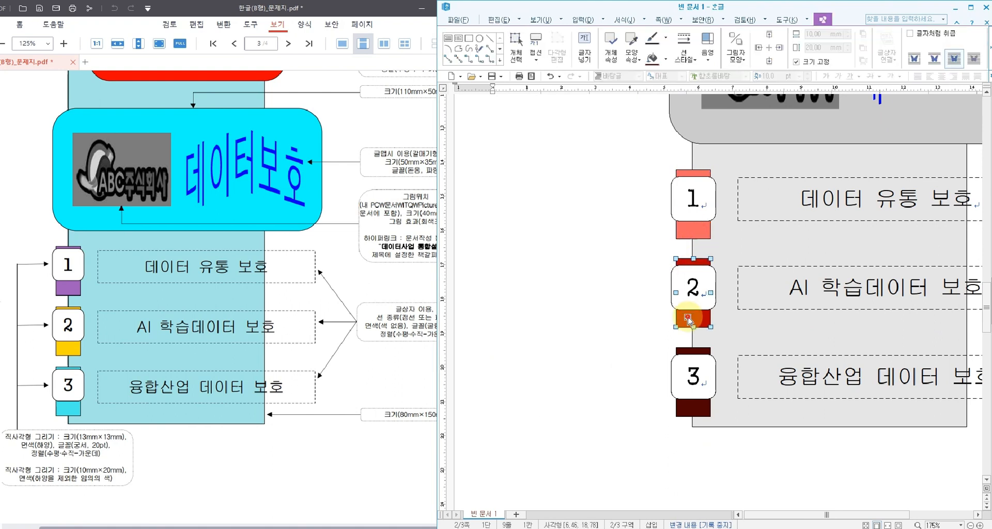
left_click(691, 402)
left_click_drag(811, 514, 868, 525)
left_click(508, 385)
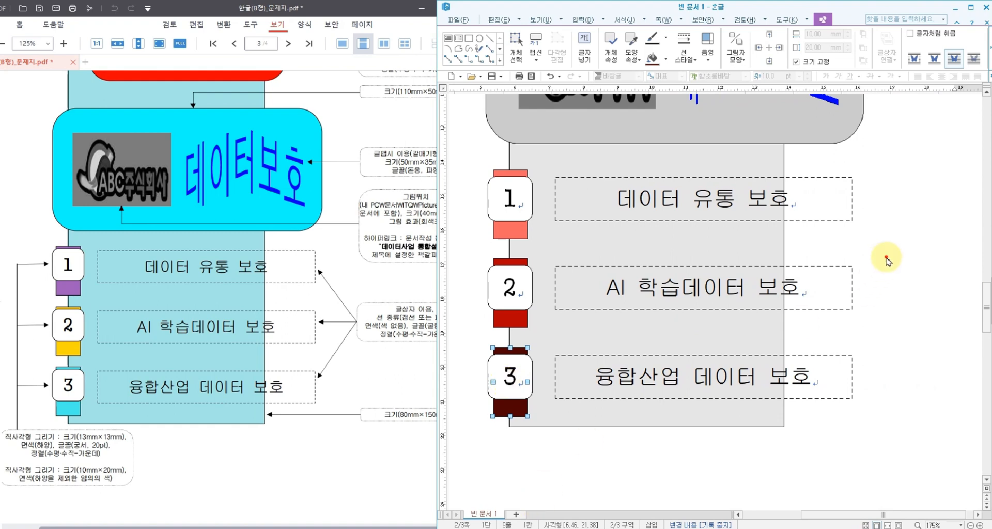
Step: Select all objects of the question 4 diagram together and shift them slightly to the left on the page
scroll(886, 255, "down", 1)
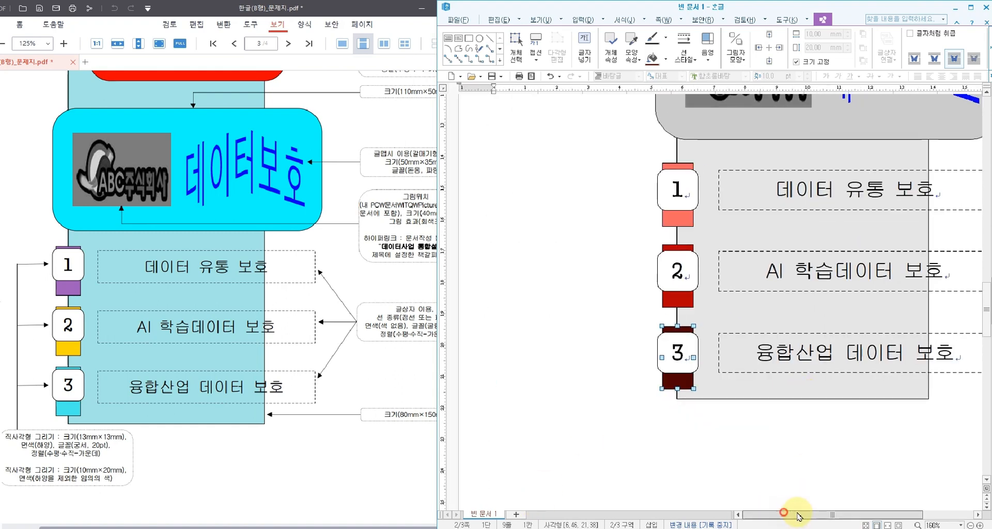
scroll(761, 295, "down", 2)
scroll(765, 286, "up", 3)
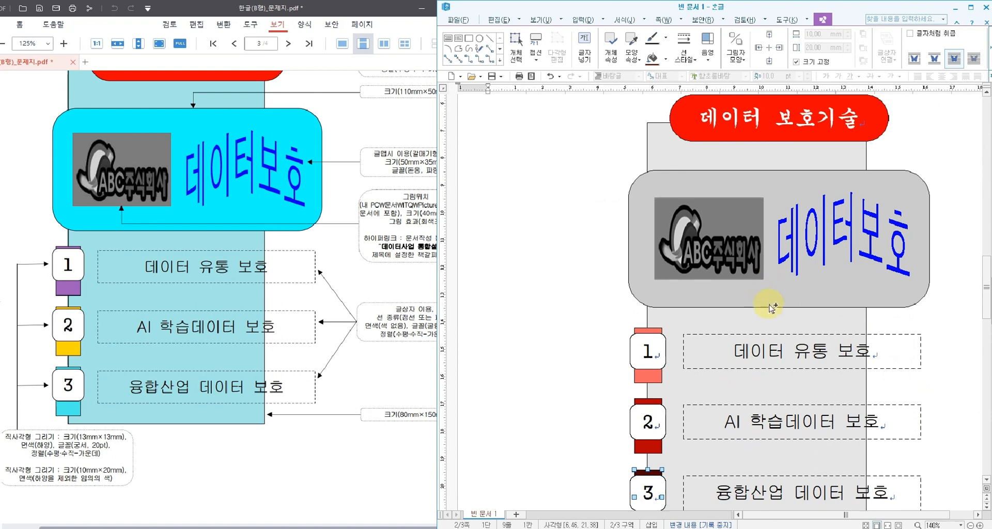
scroll(769, 300, "down", 3)
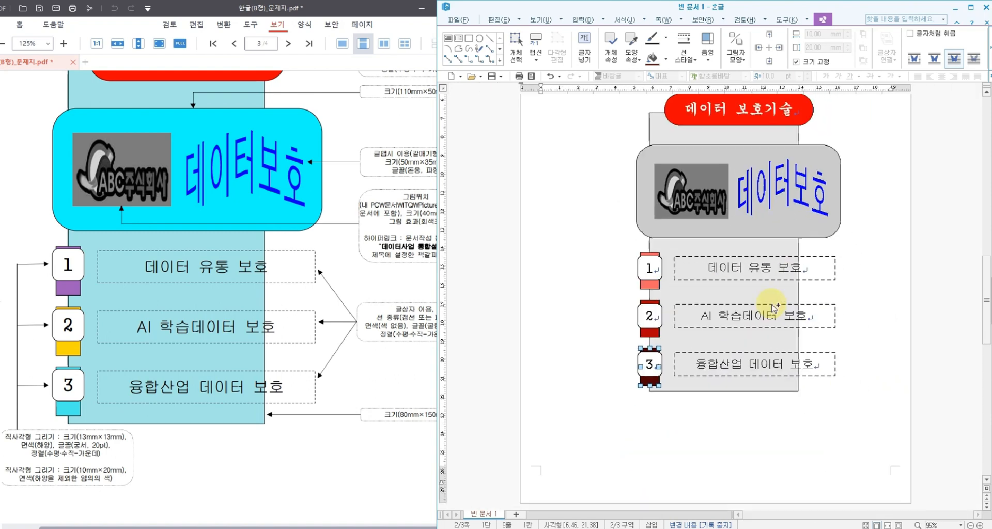
scroll(768, 297, "down", 1)
left_click(516, 46)
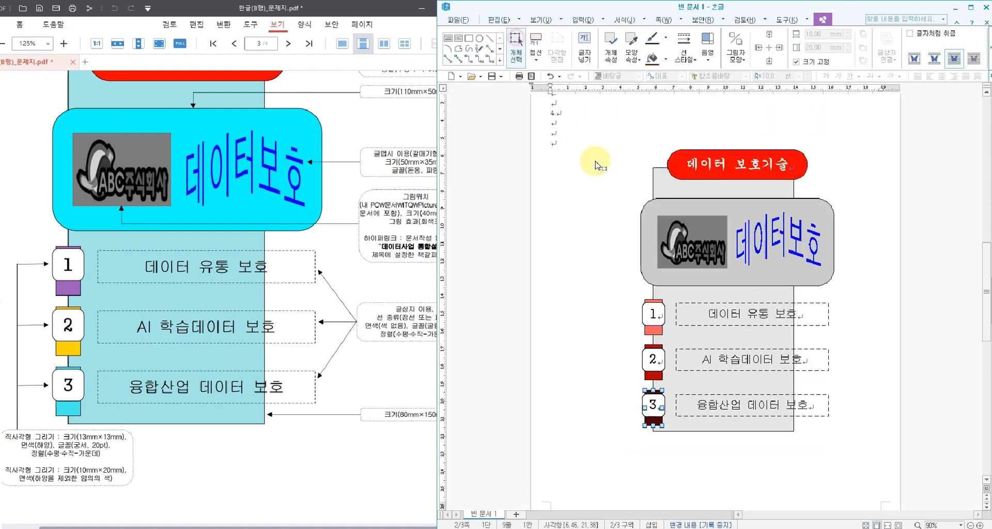
left_click_drag(599, 133, 871, 447)
left_click_drag(694, 243, 688, 242)
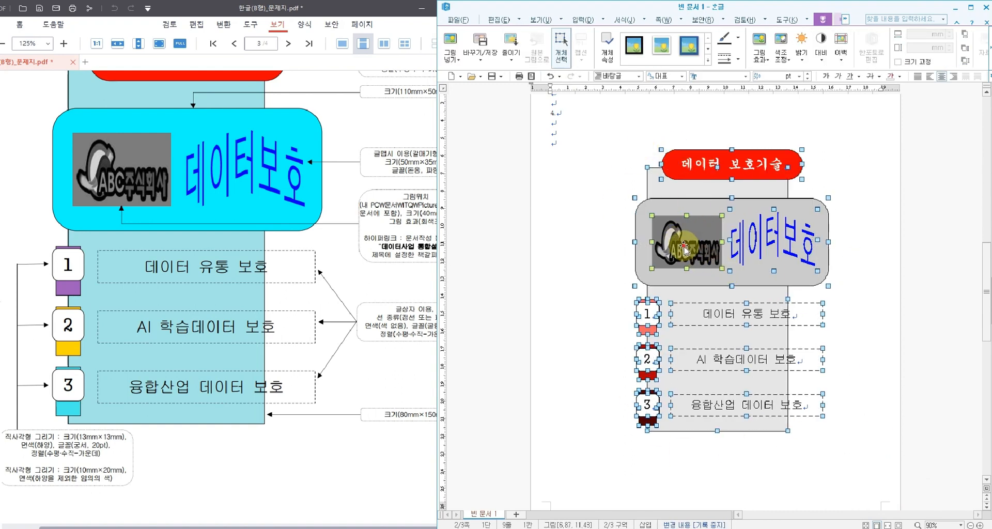
left_click_drag(748, 279, 742, 279)
left_click(886, 344)
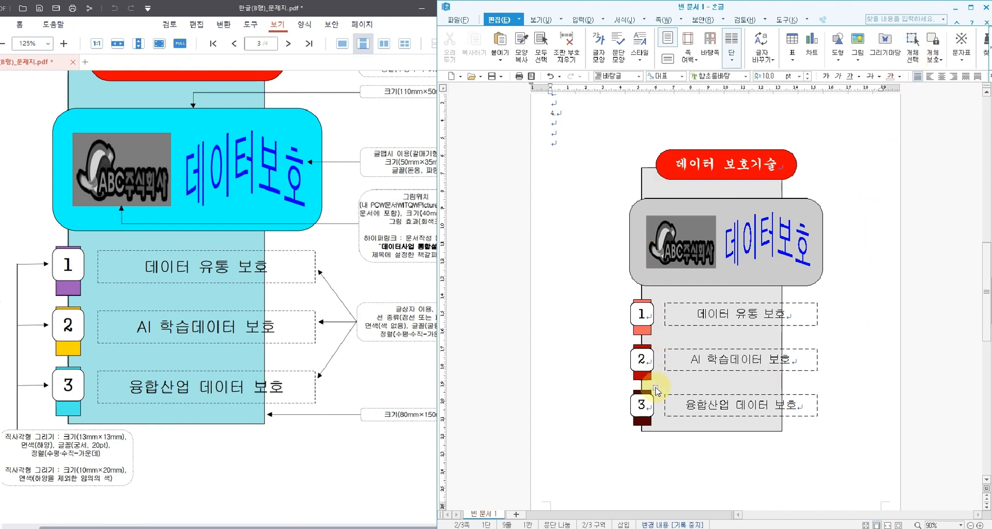
scroll(724, 377, "up", 6)
scroll(797, 372, "down", 5)
scroll(797, 372, "up", 2)
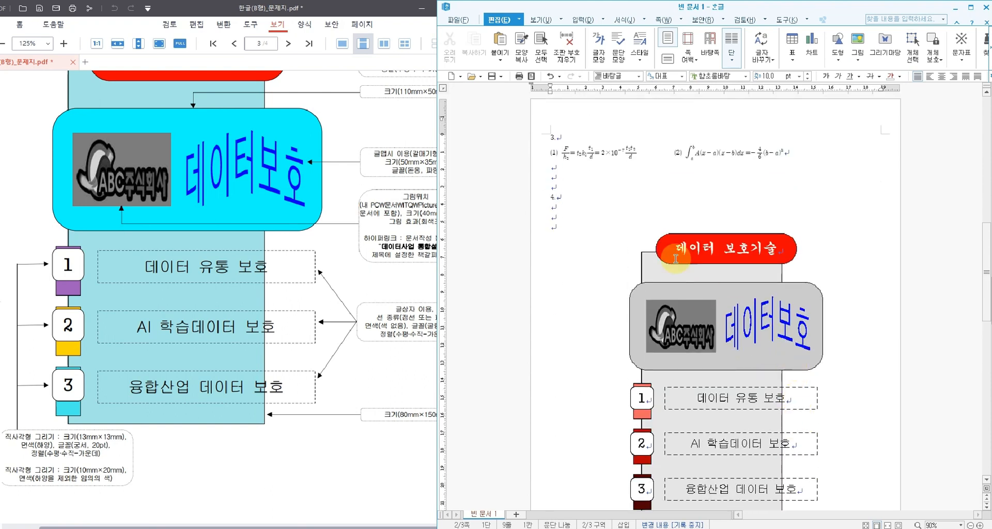